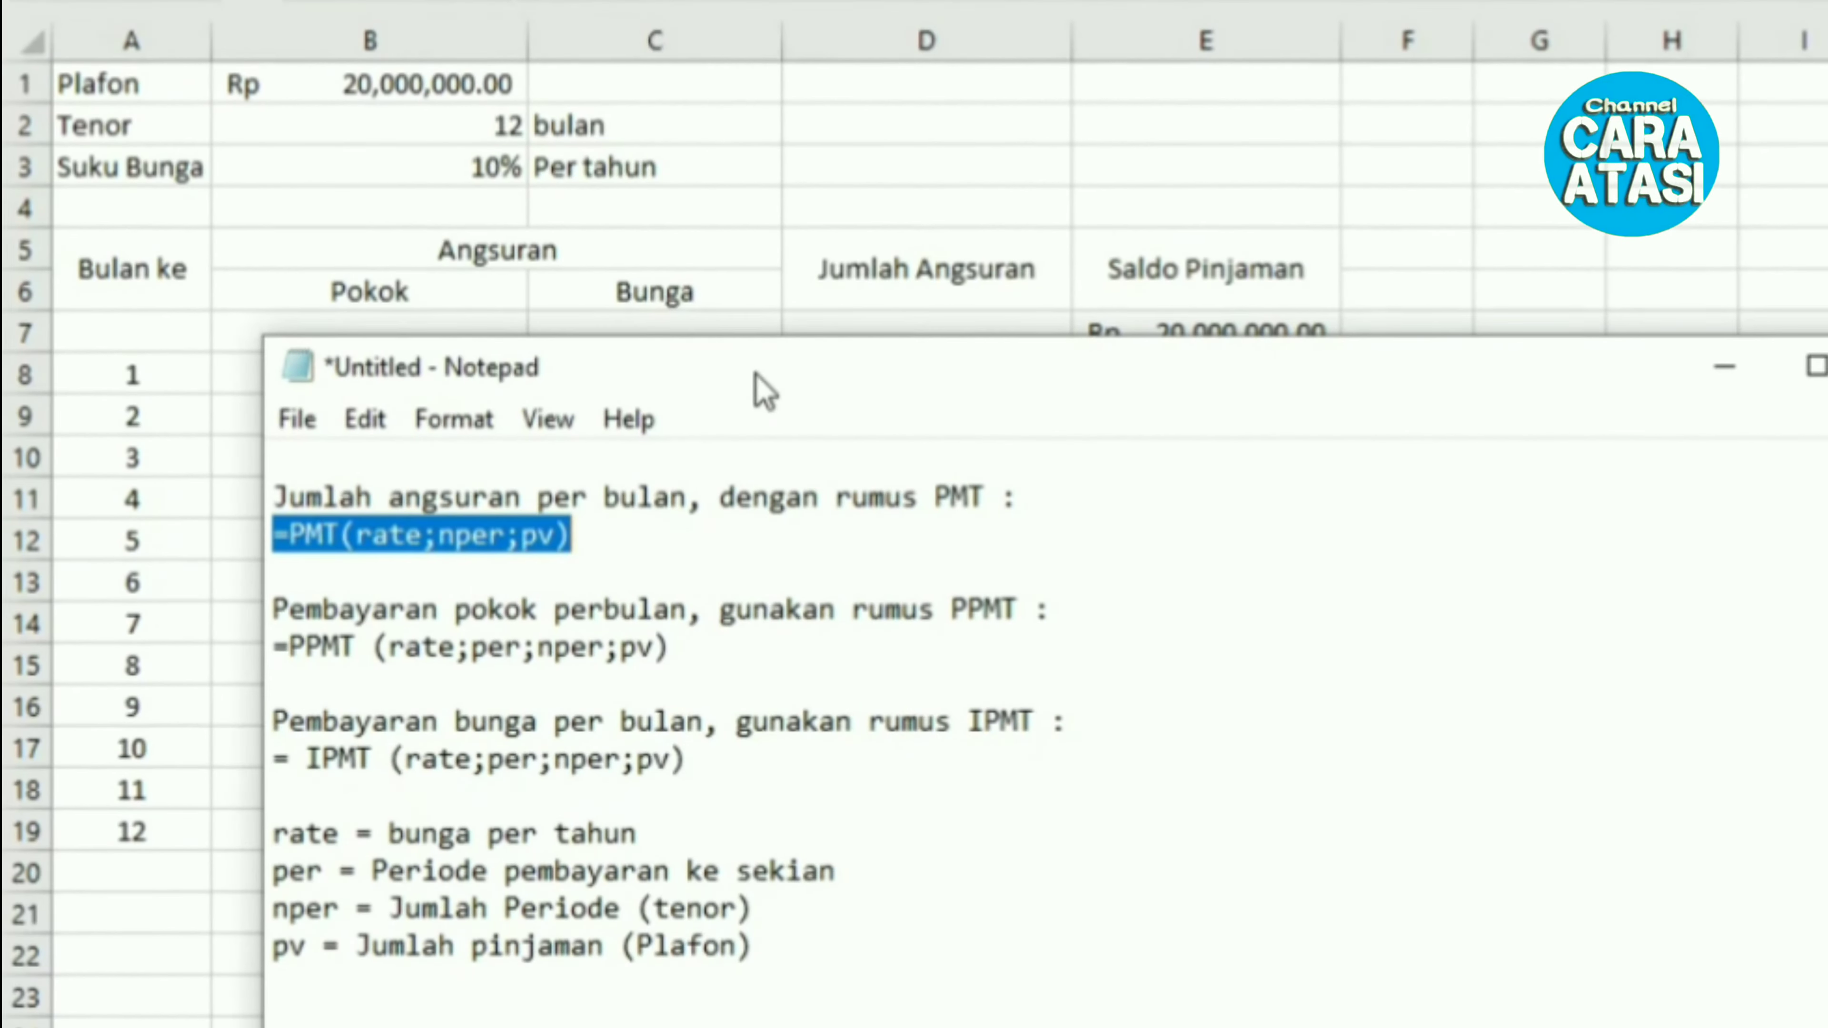
Step: Review the PMT, PPMT and IPMT installment formulas in the Notepad notes
drag(733, 357, 722, 347)
click(643, 620)
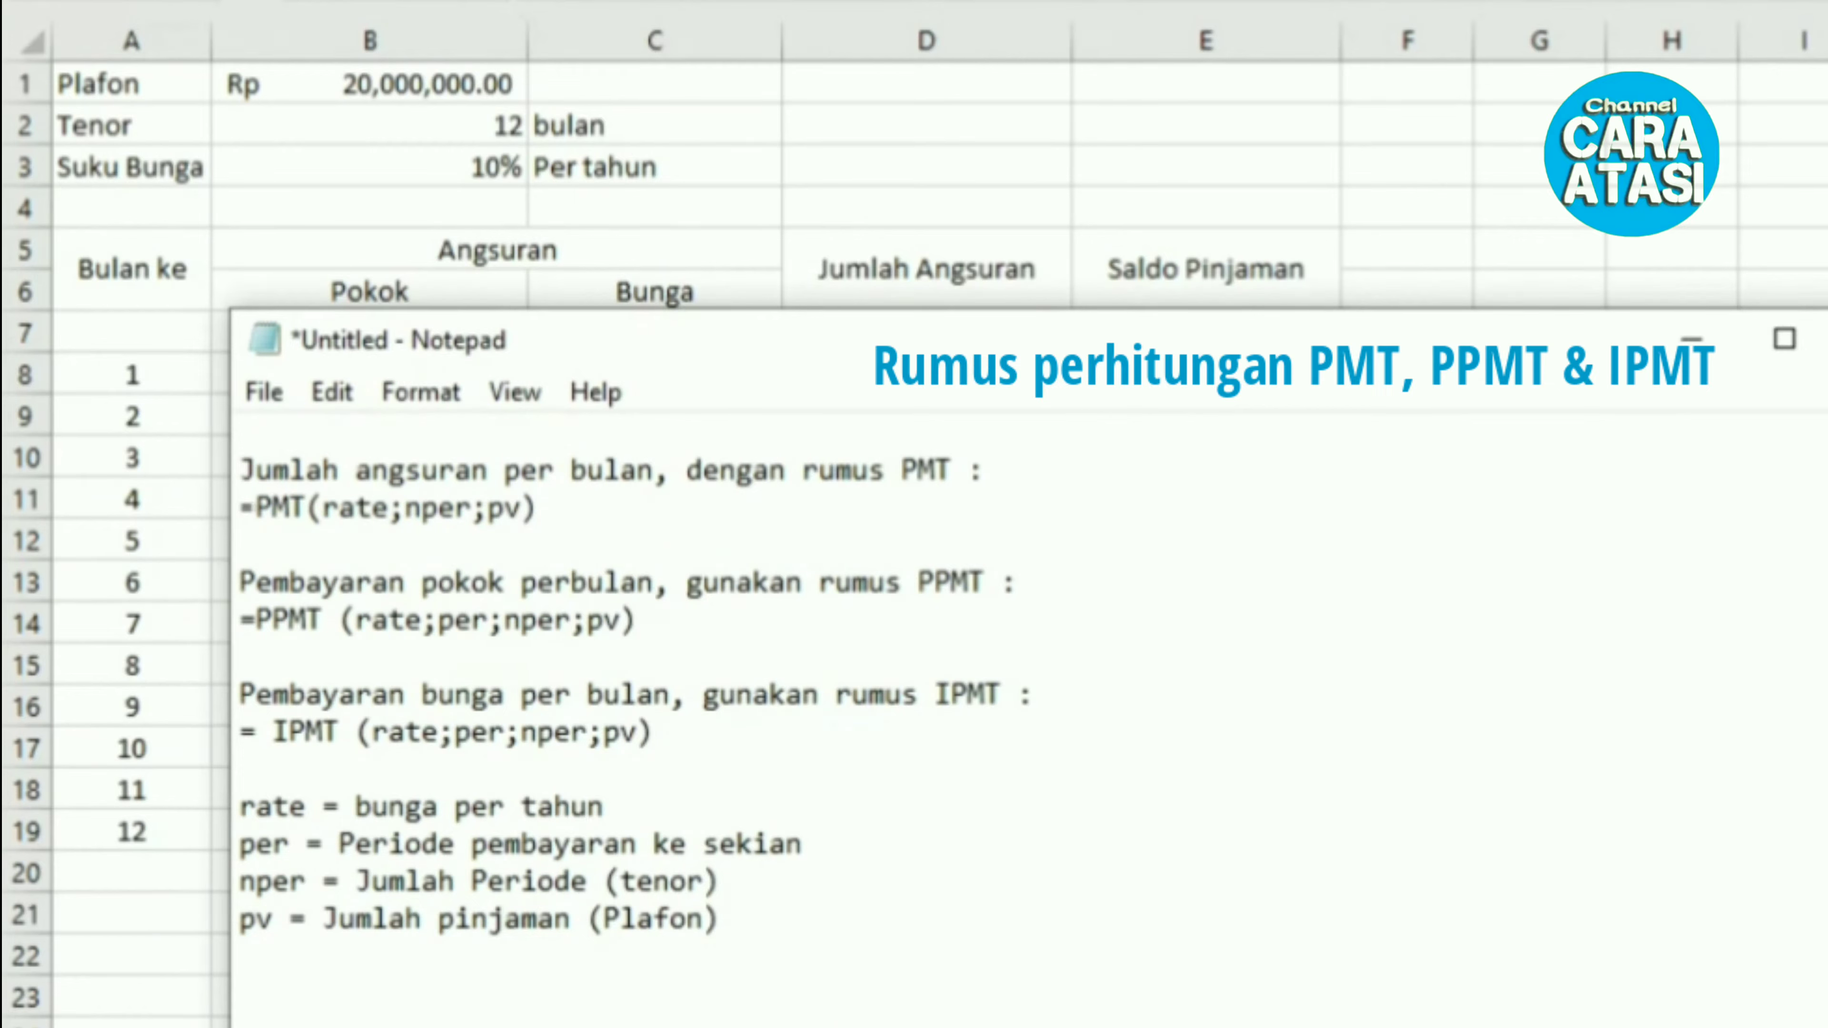
click(240, 471)
drag(241, 582, 637, 620)
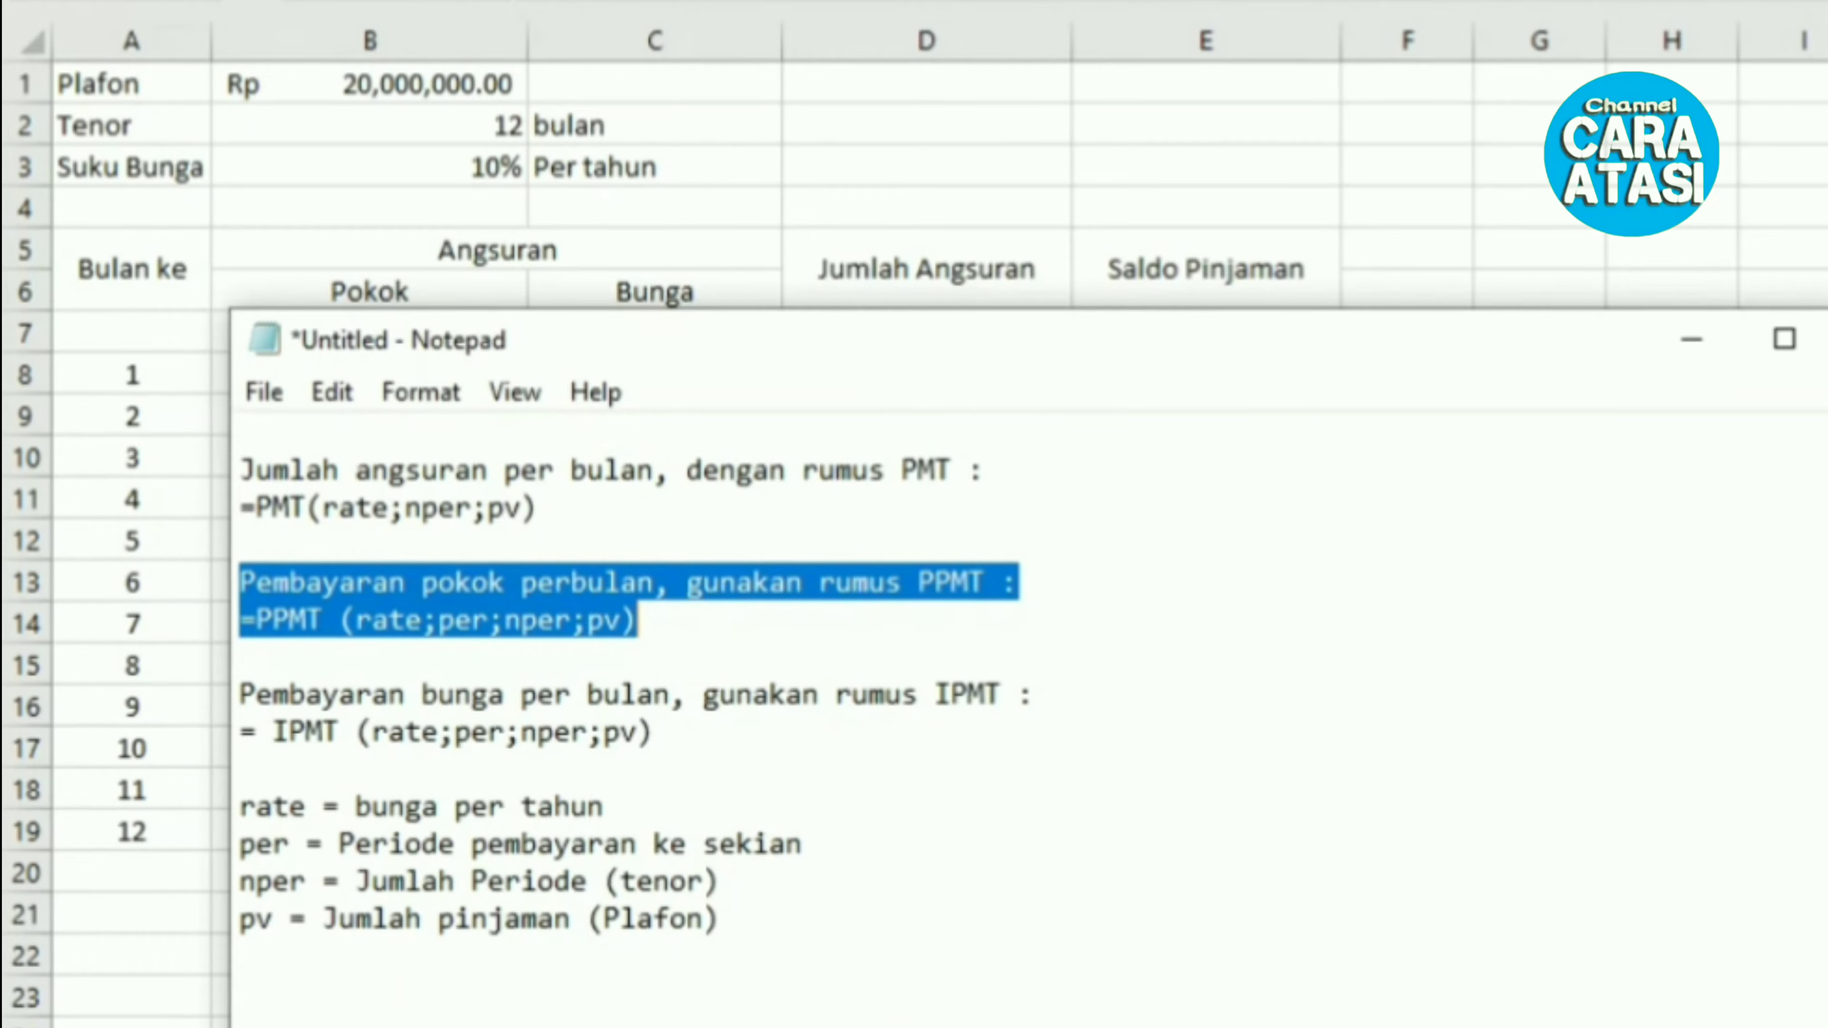
drag(240, 695, 652, 733)
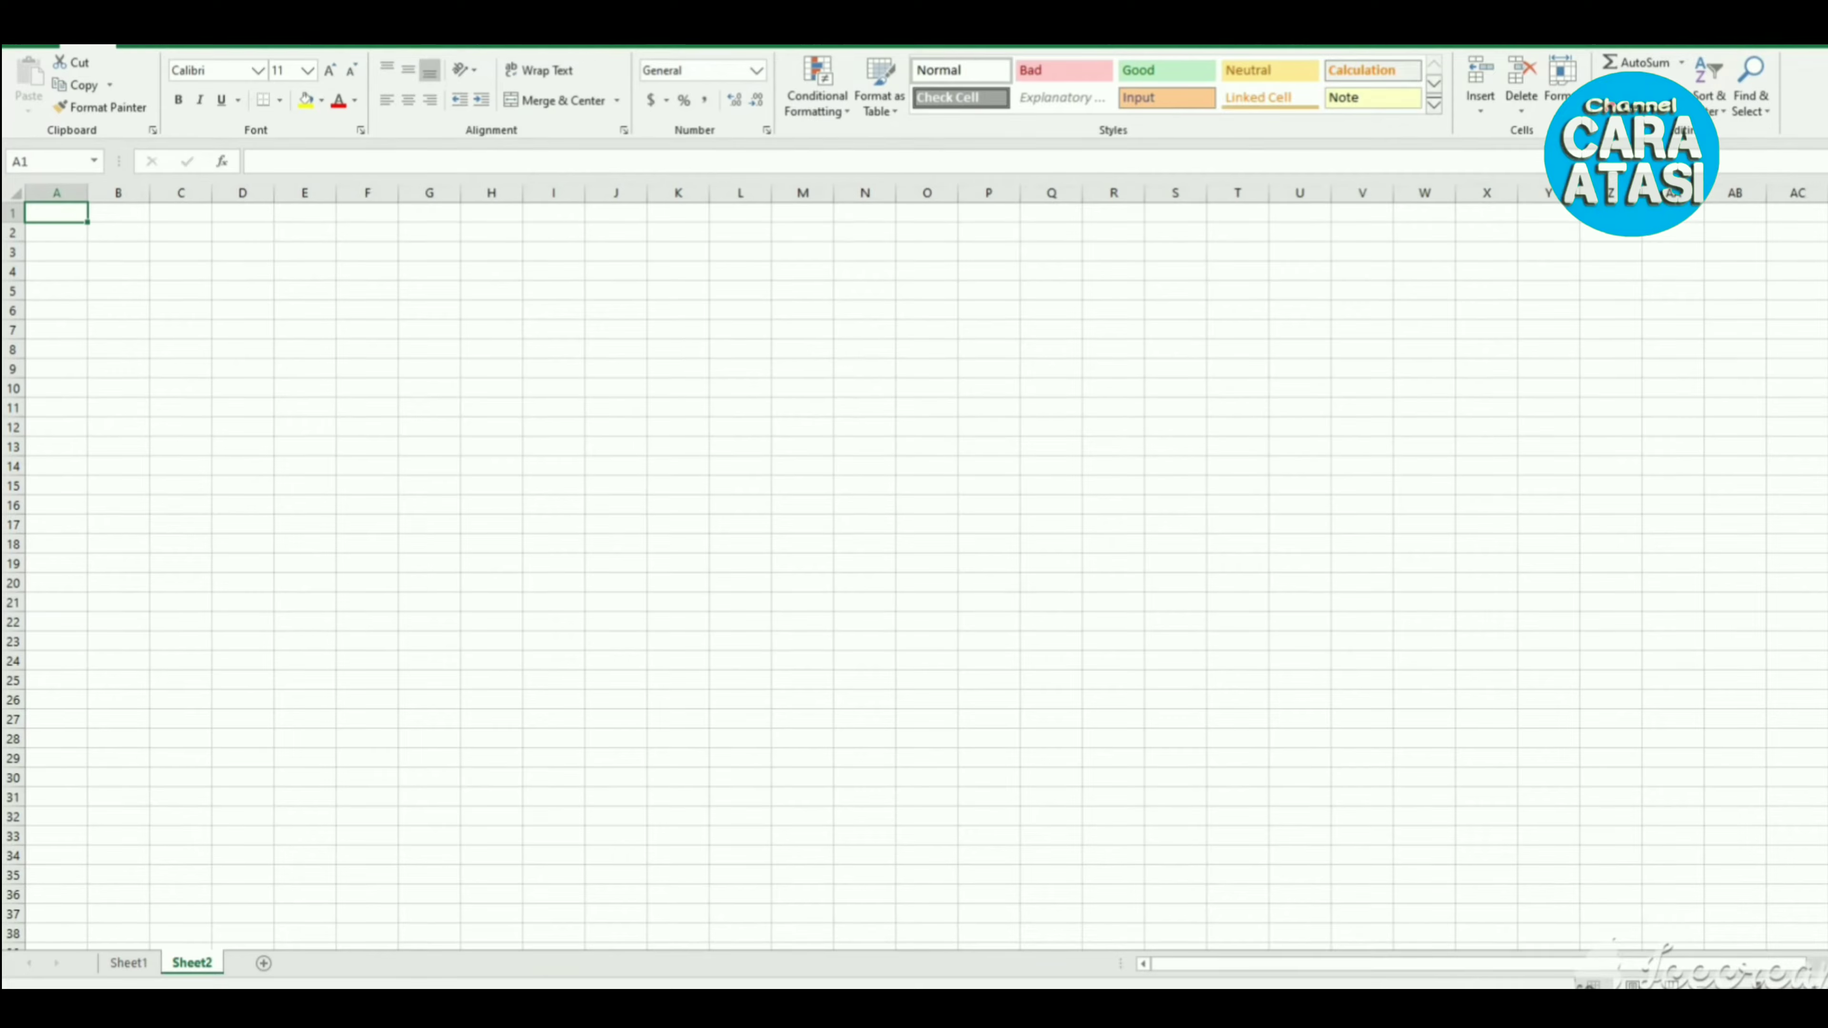
Step: Enter the labels Plafon, Tenor and Suku Bunga in cells A1 to A3
text(Plafon)
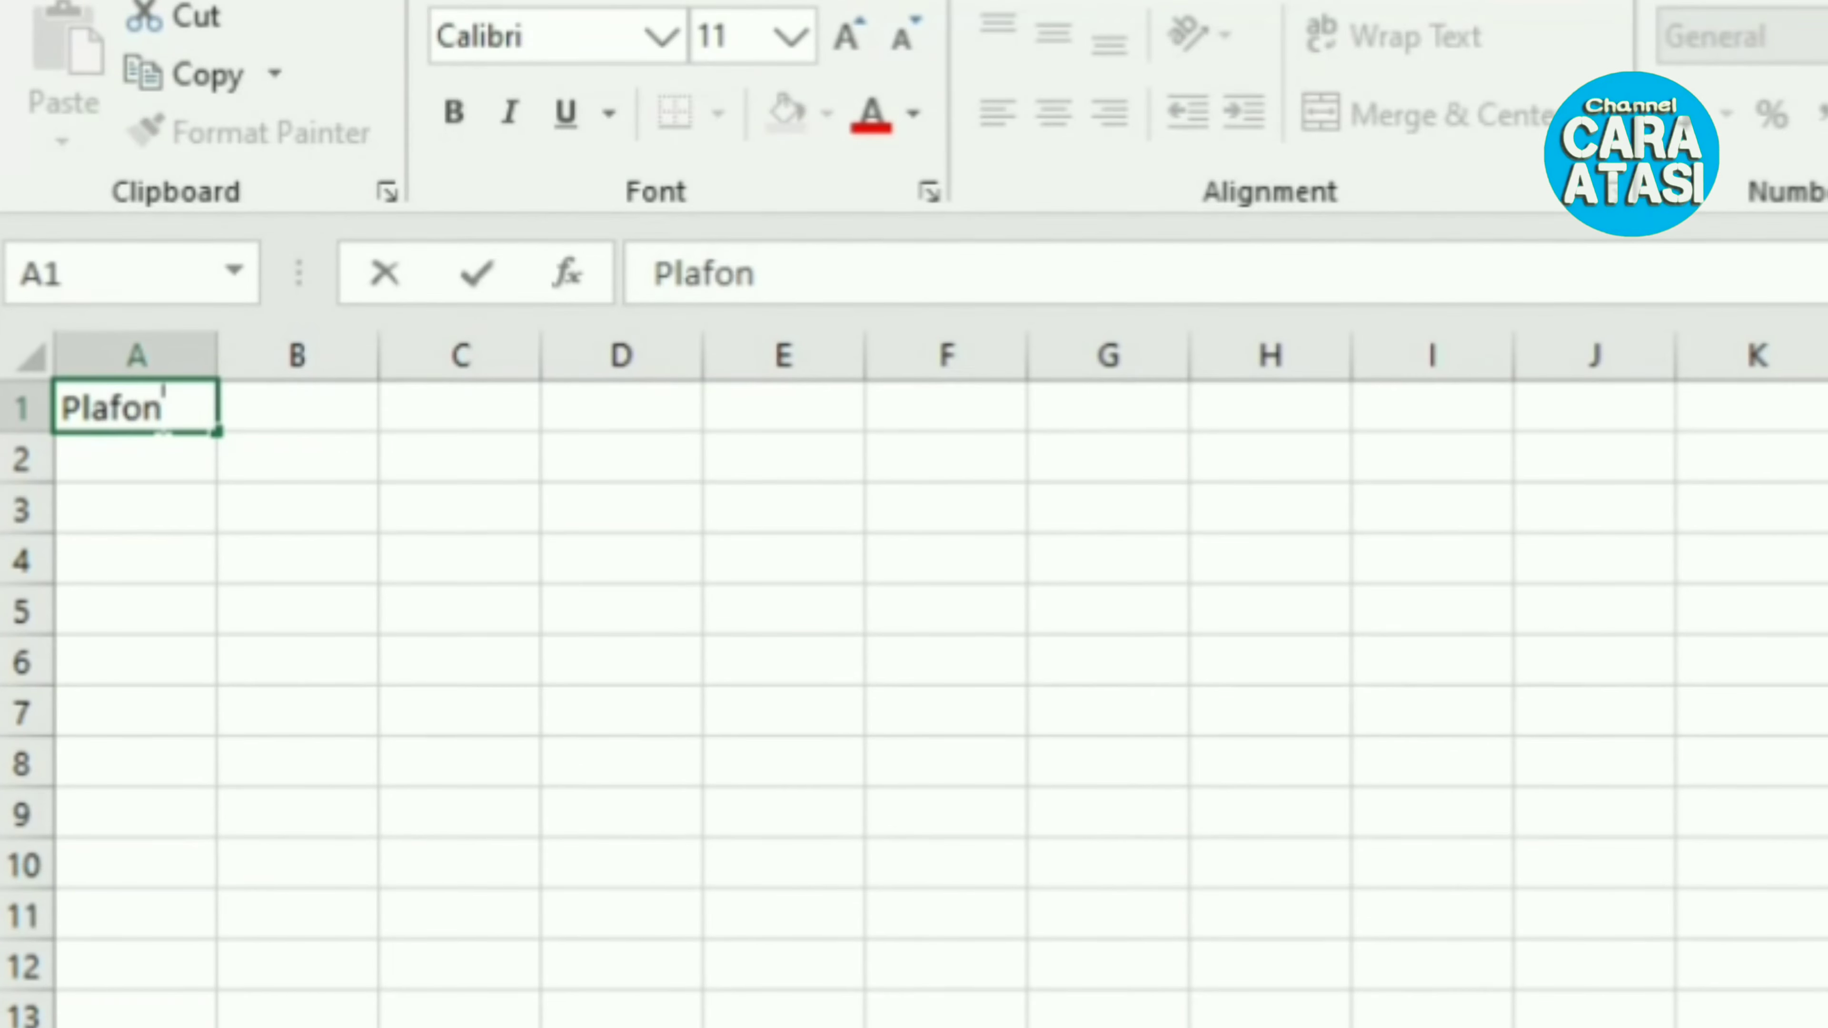
key(Return)
text(Tenor)
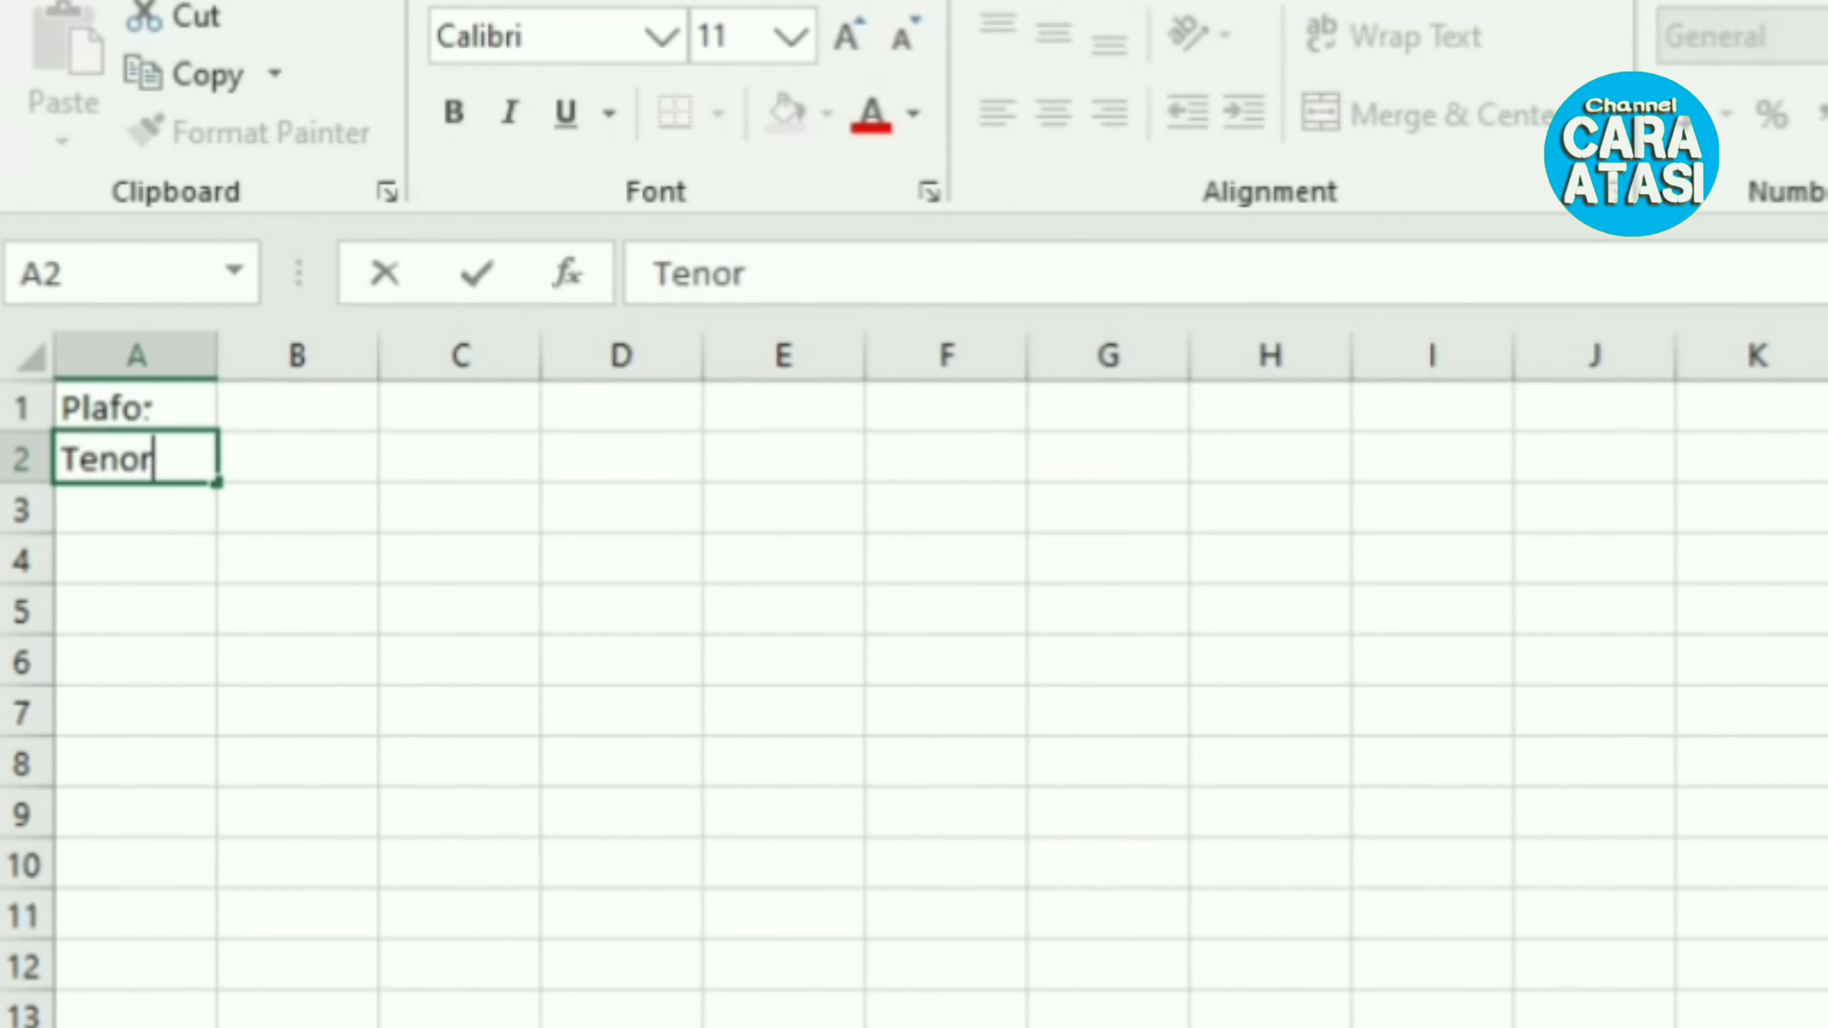
key(Return)
text(Suku Bunga)
key(Return)
Step: Enter the loan amount 20000000 in cell B1 beside Plafon
key(Up)
key(Up)
key(Up)
key(Right)
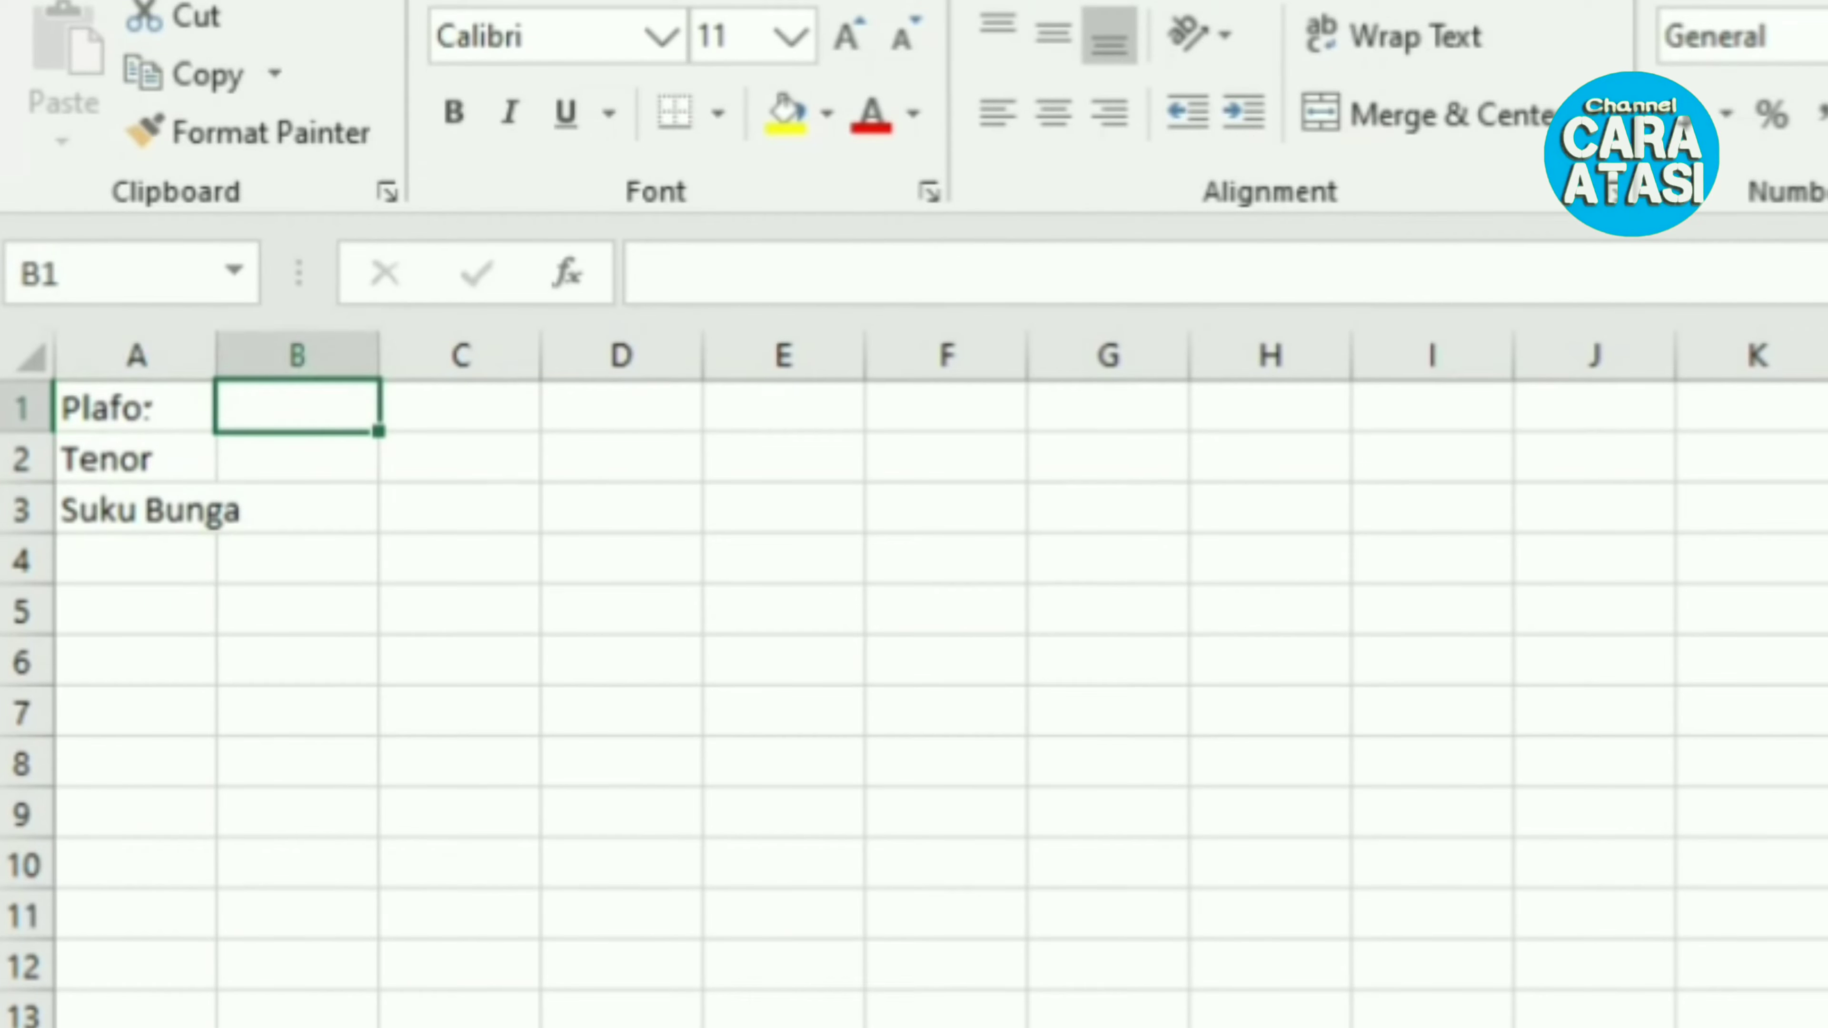
text(2000000)
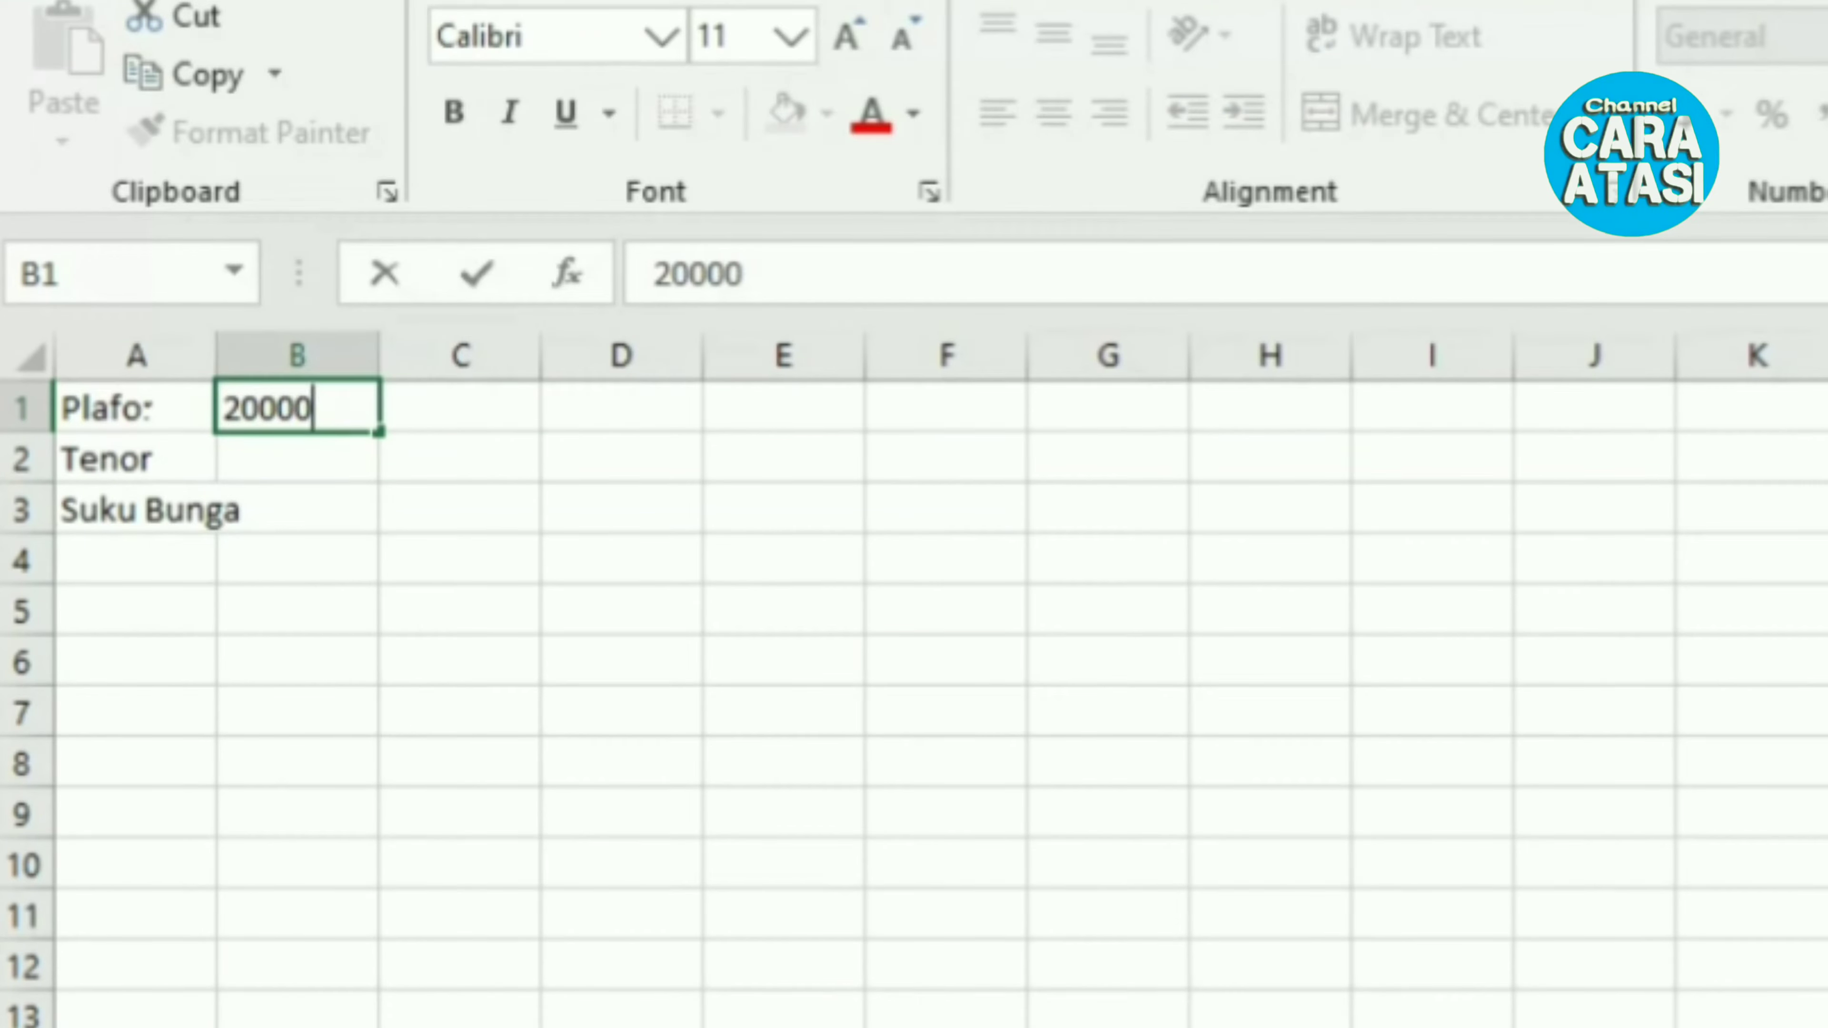
text(0)
key(Return)
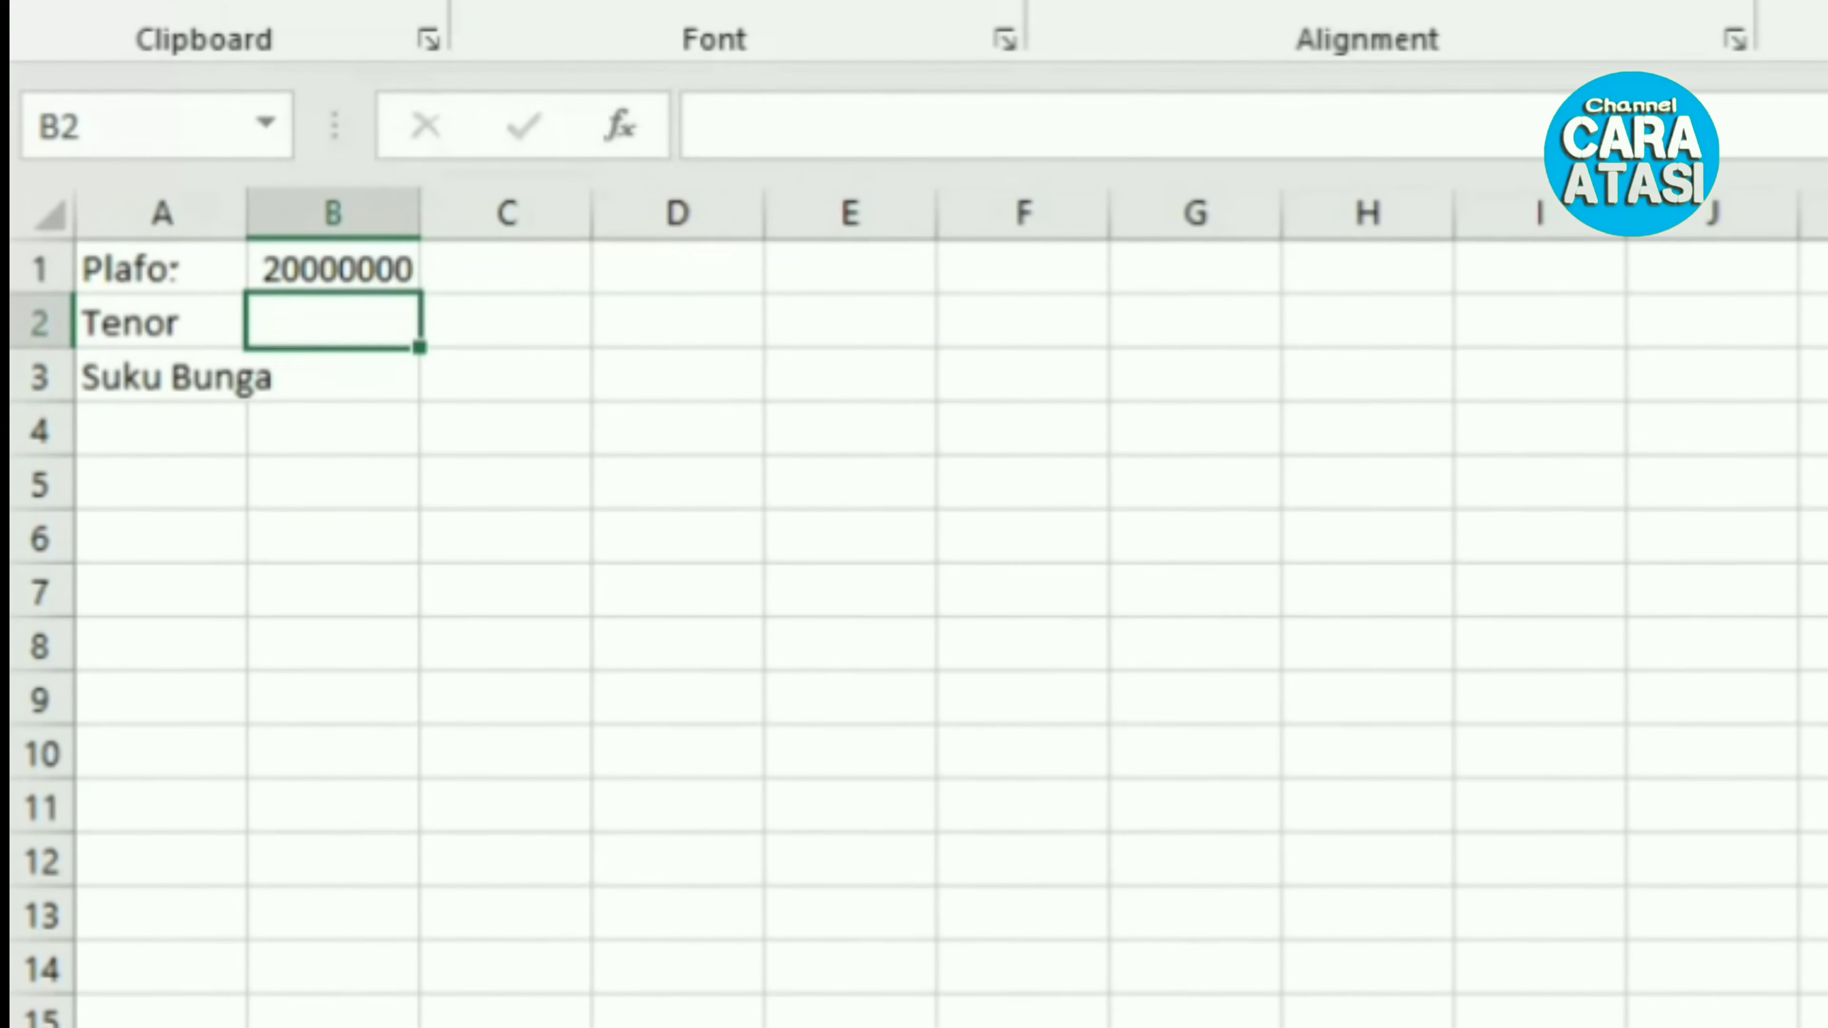
Step: Format the loan amount in B1 as Accounting with the Rp Indonesian symbol
key(Up)
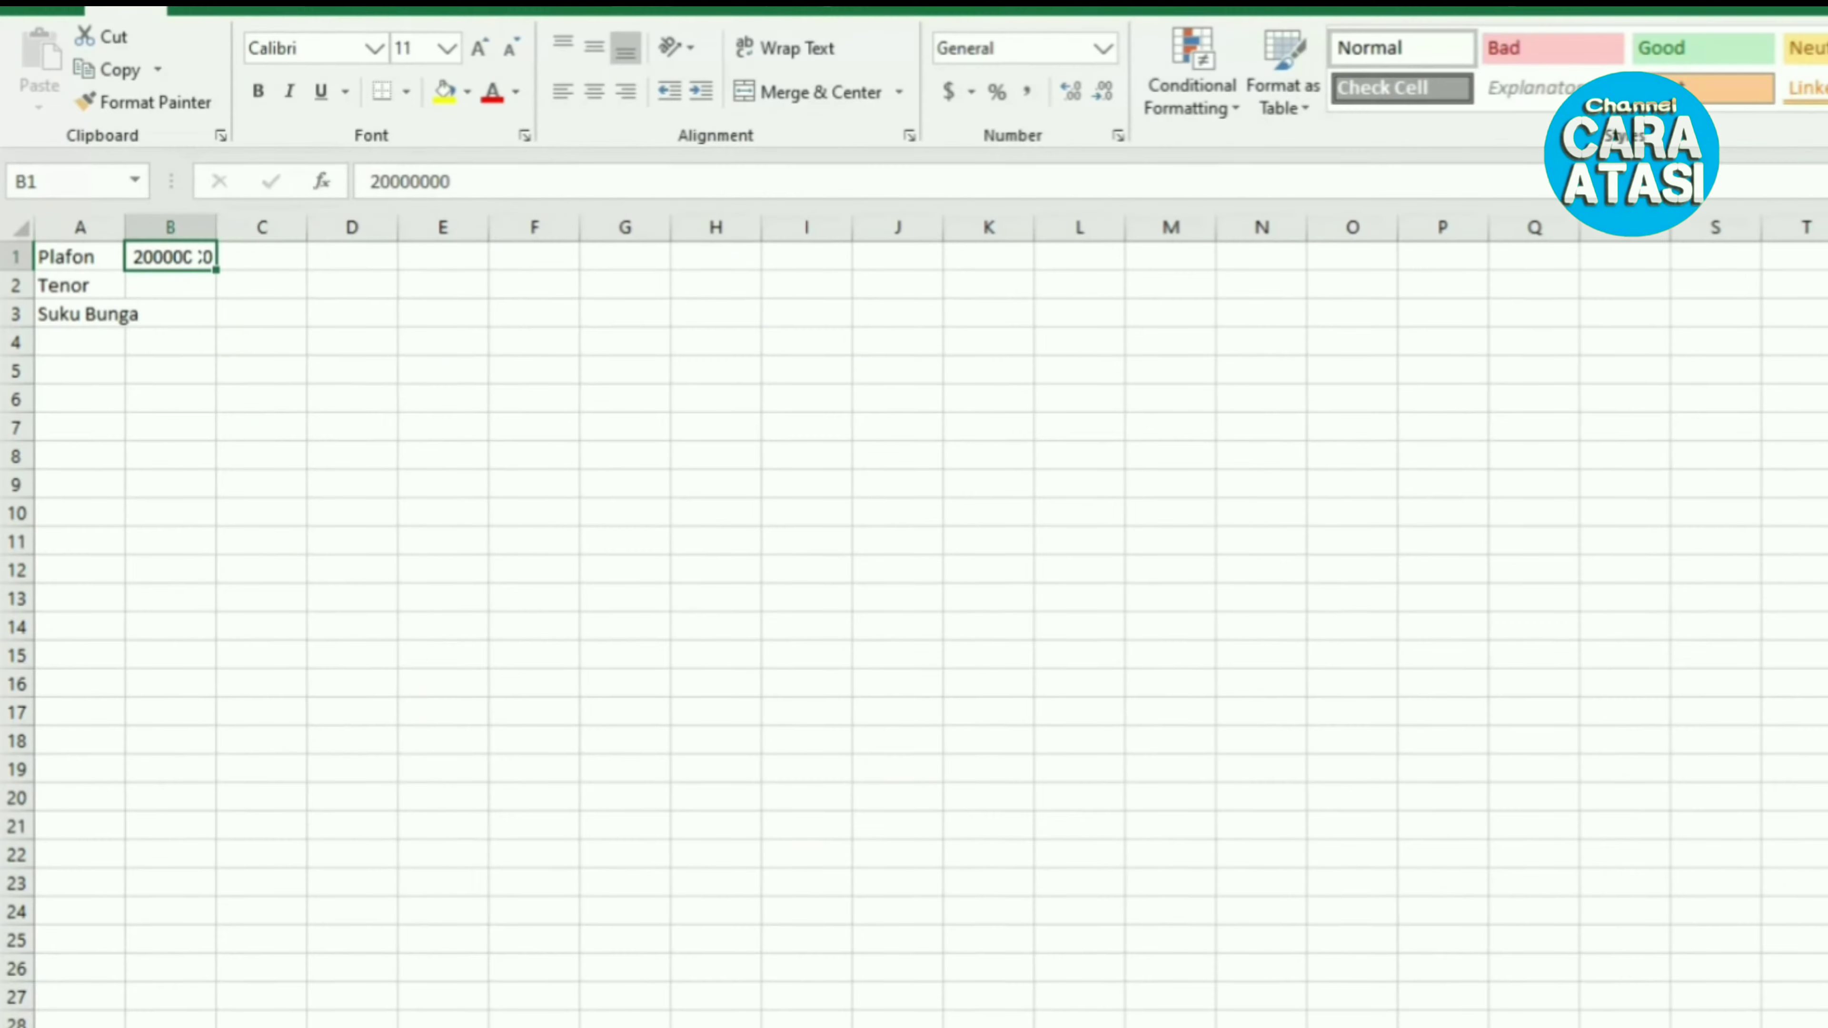
right_click(389, 273)
click(354, 778)
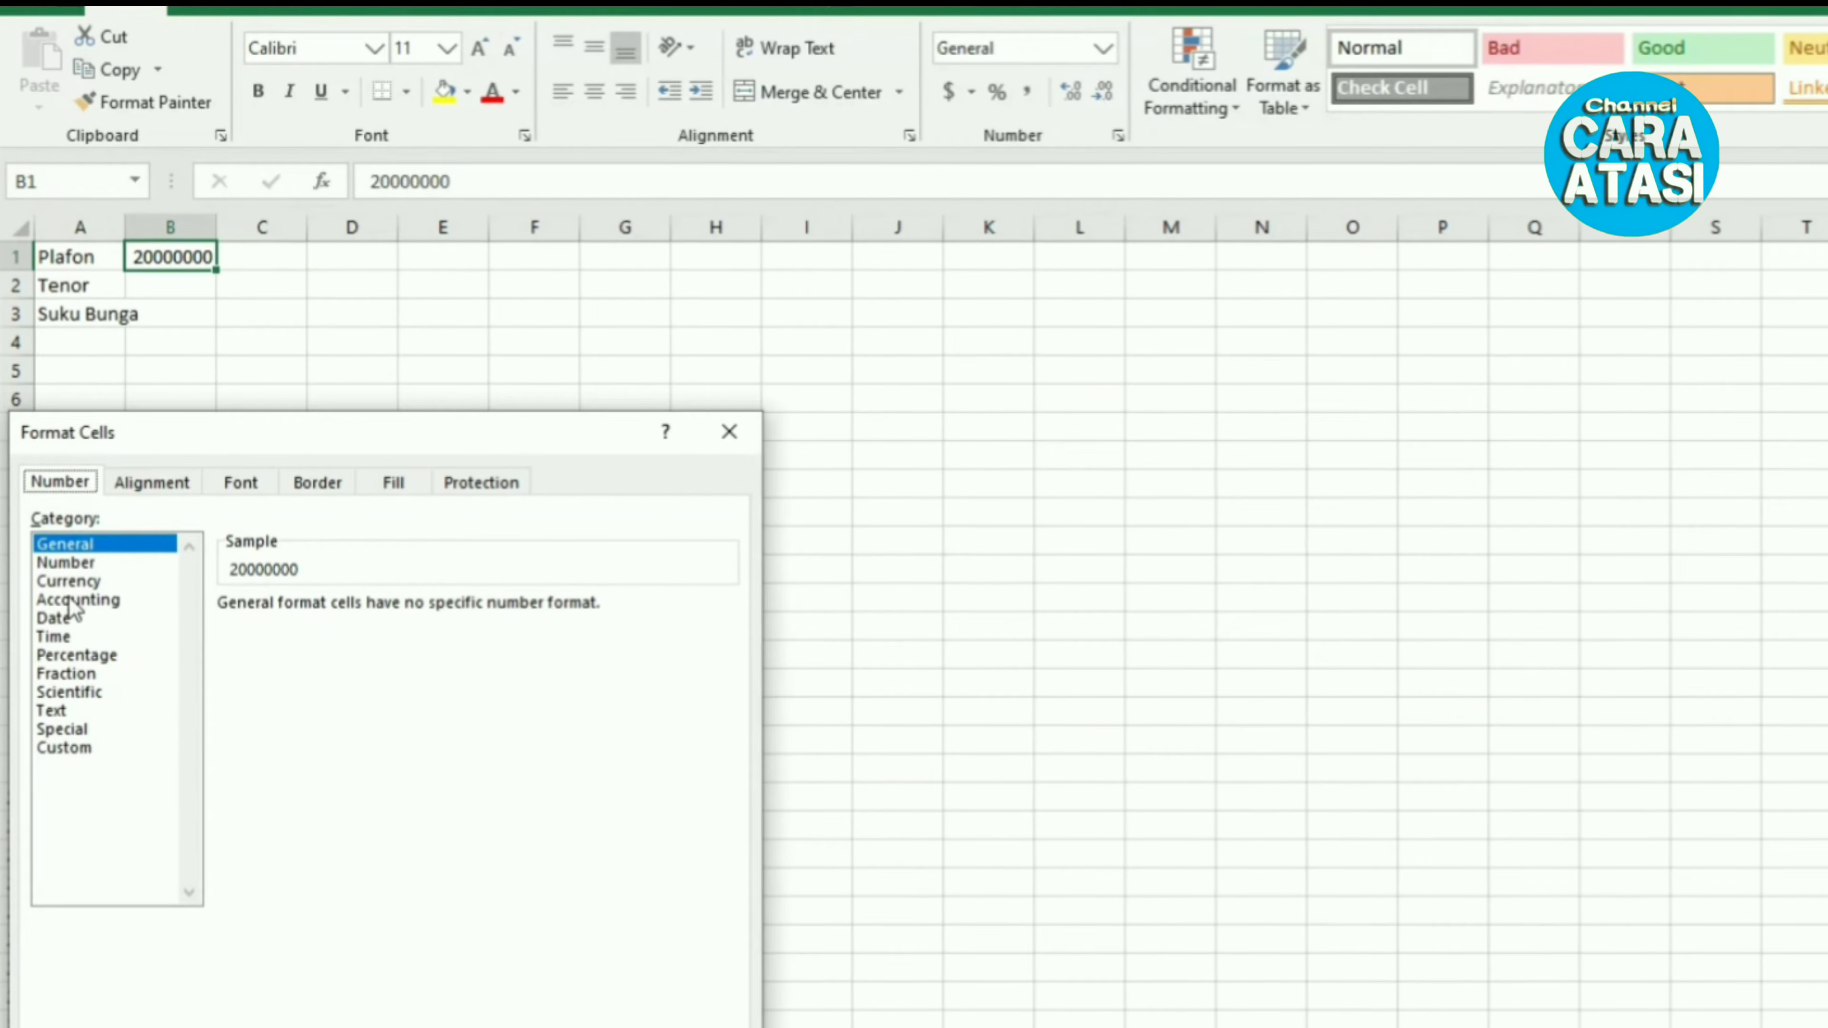
click(75, 599)
click(726, 640)
drag(727, 680, 728, 749)
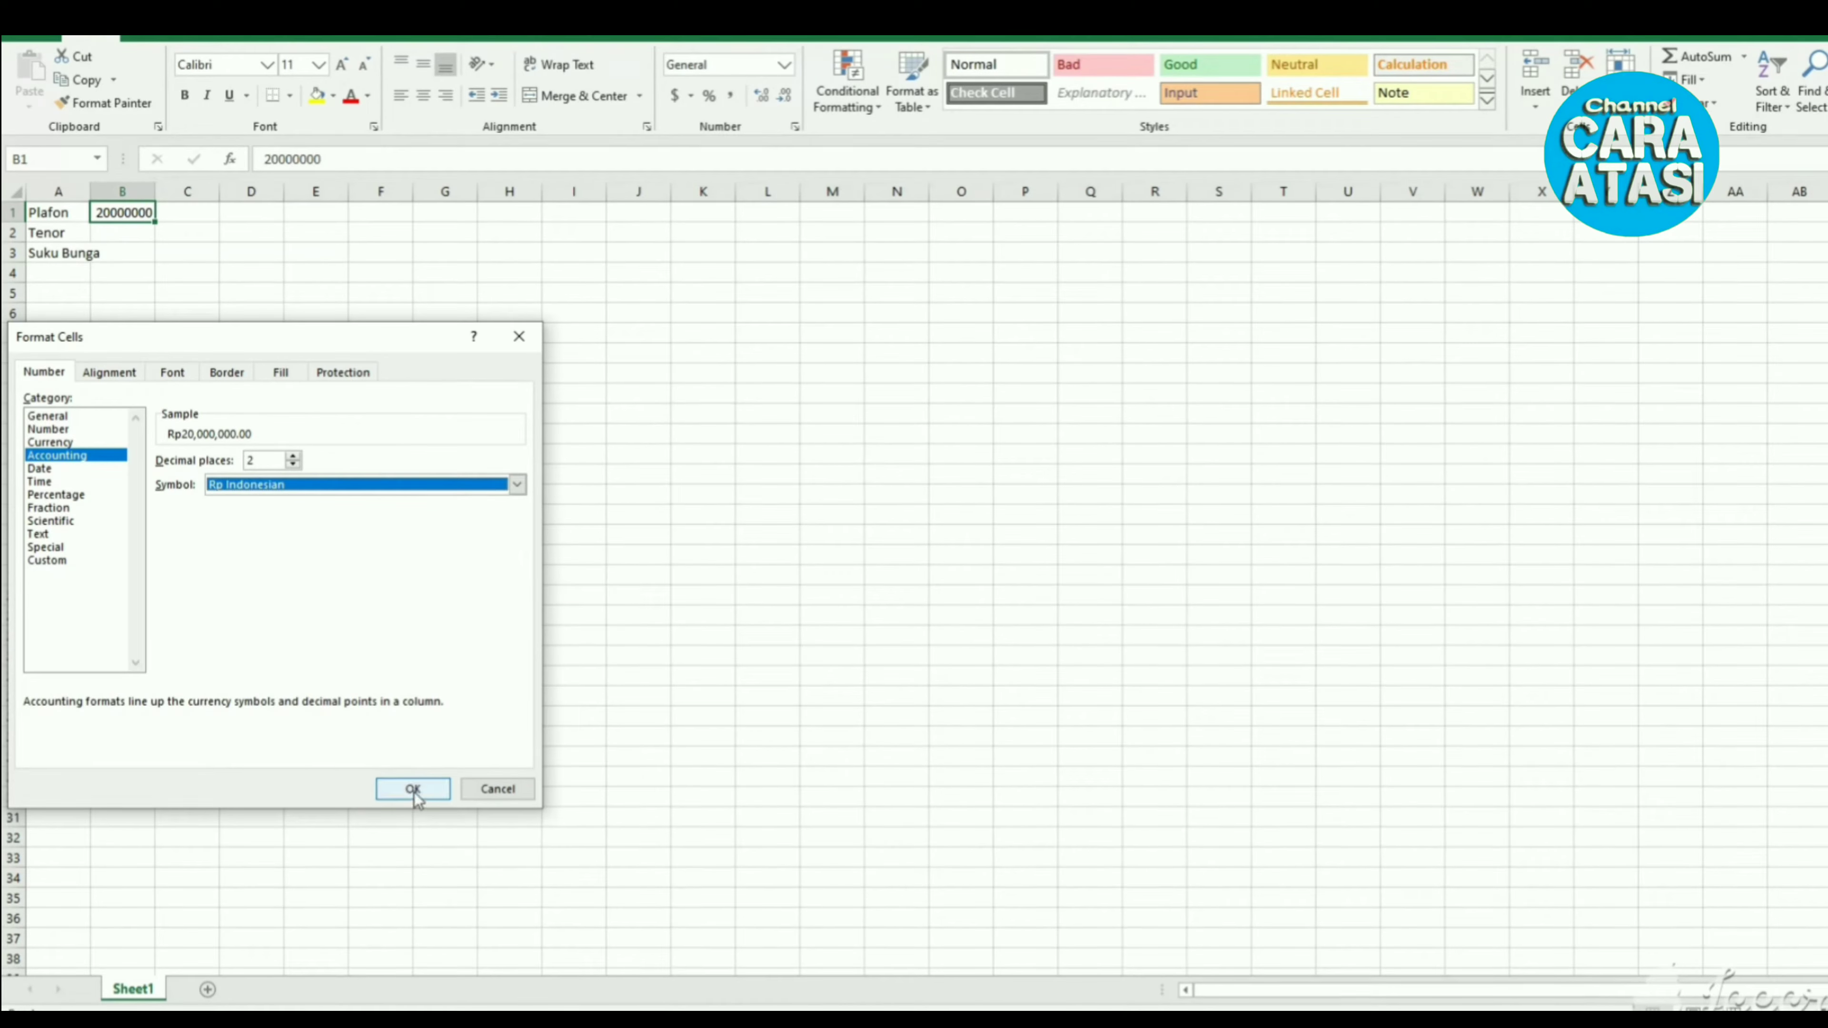
click(414, 790)
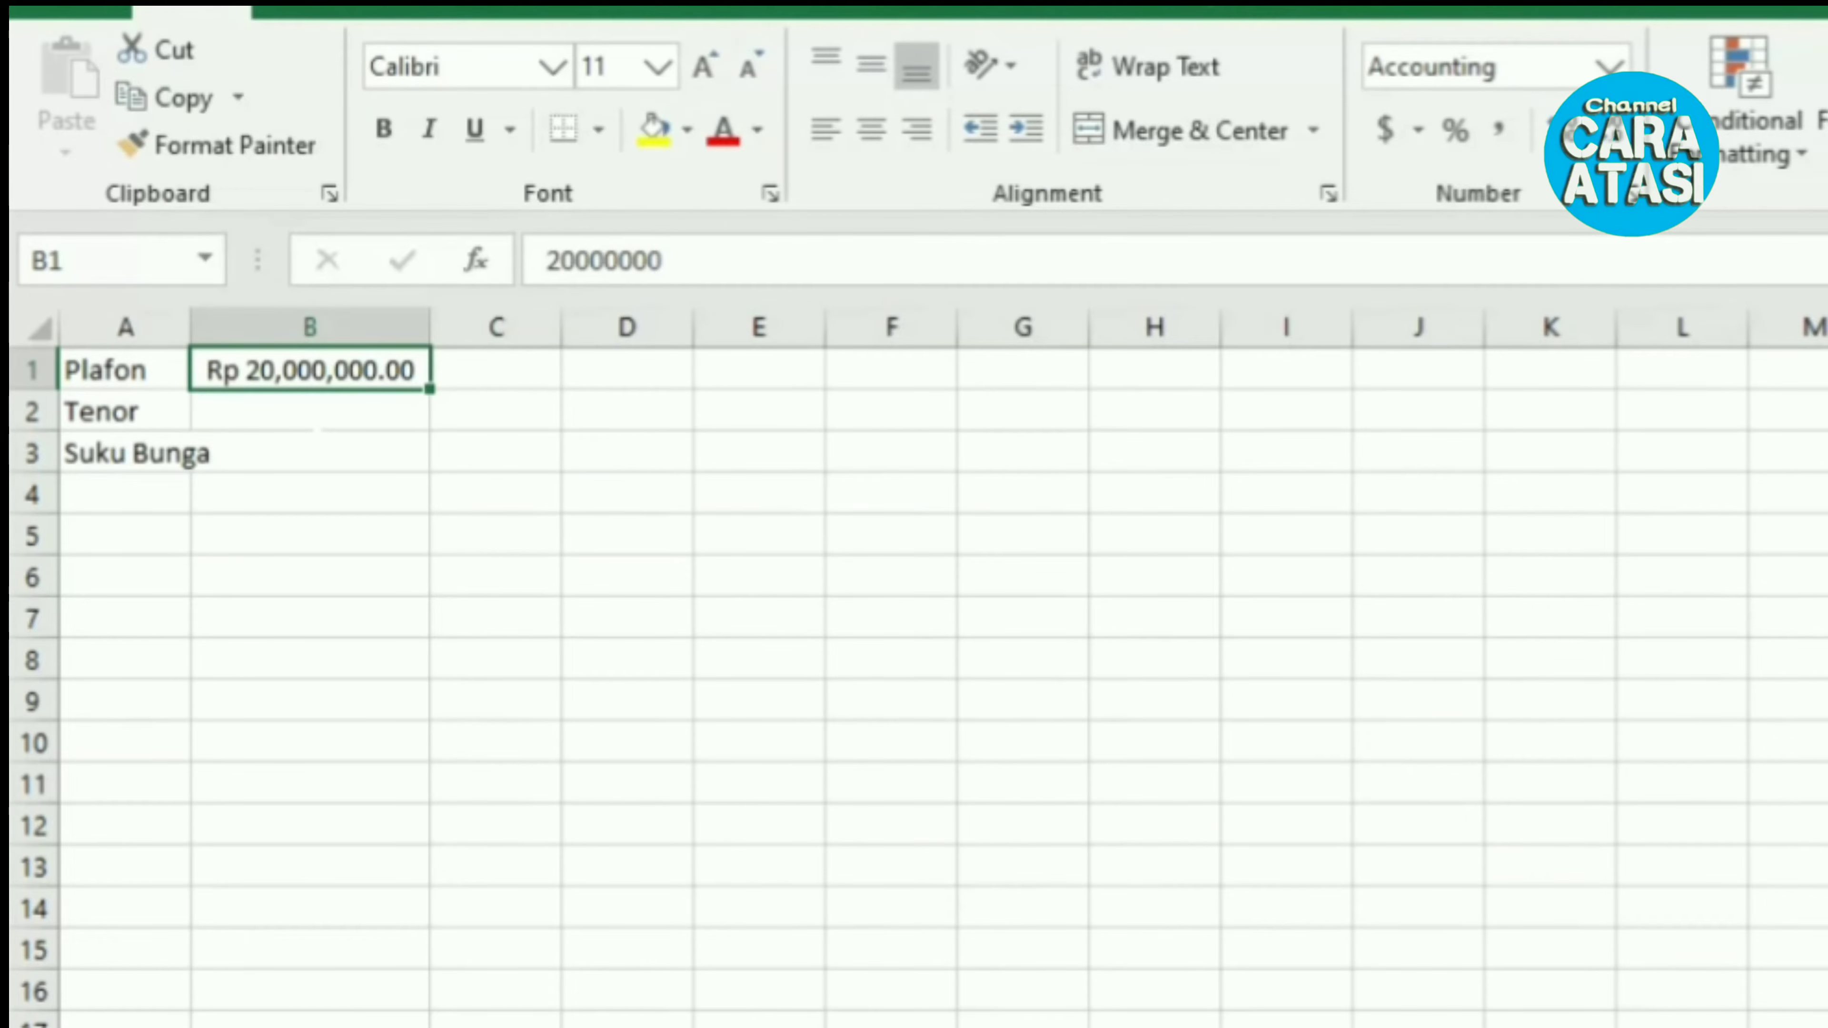
Step: Enter the tenor as 12 in cell B2 with the unit bulan in C2
click(321, 420)
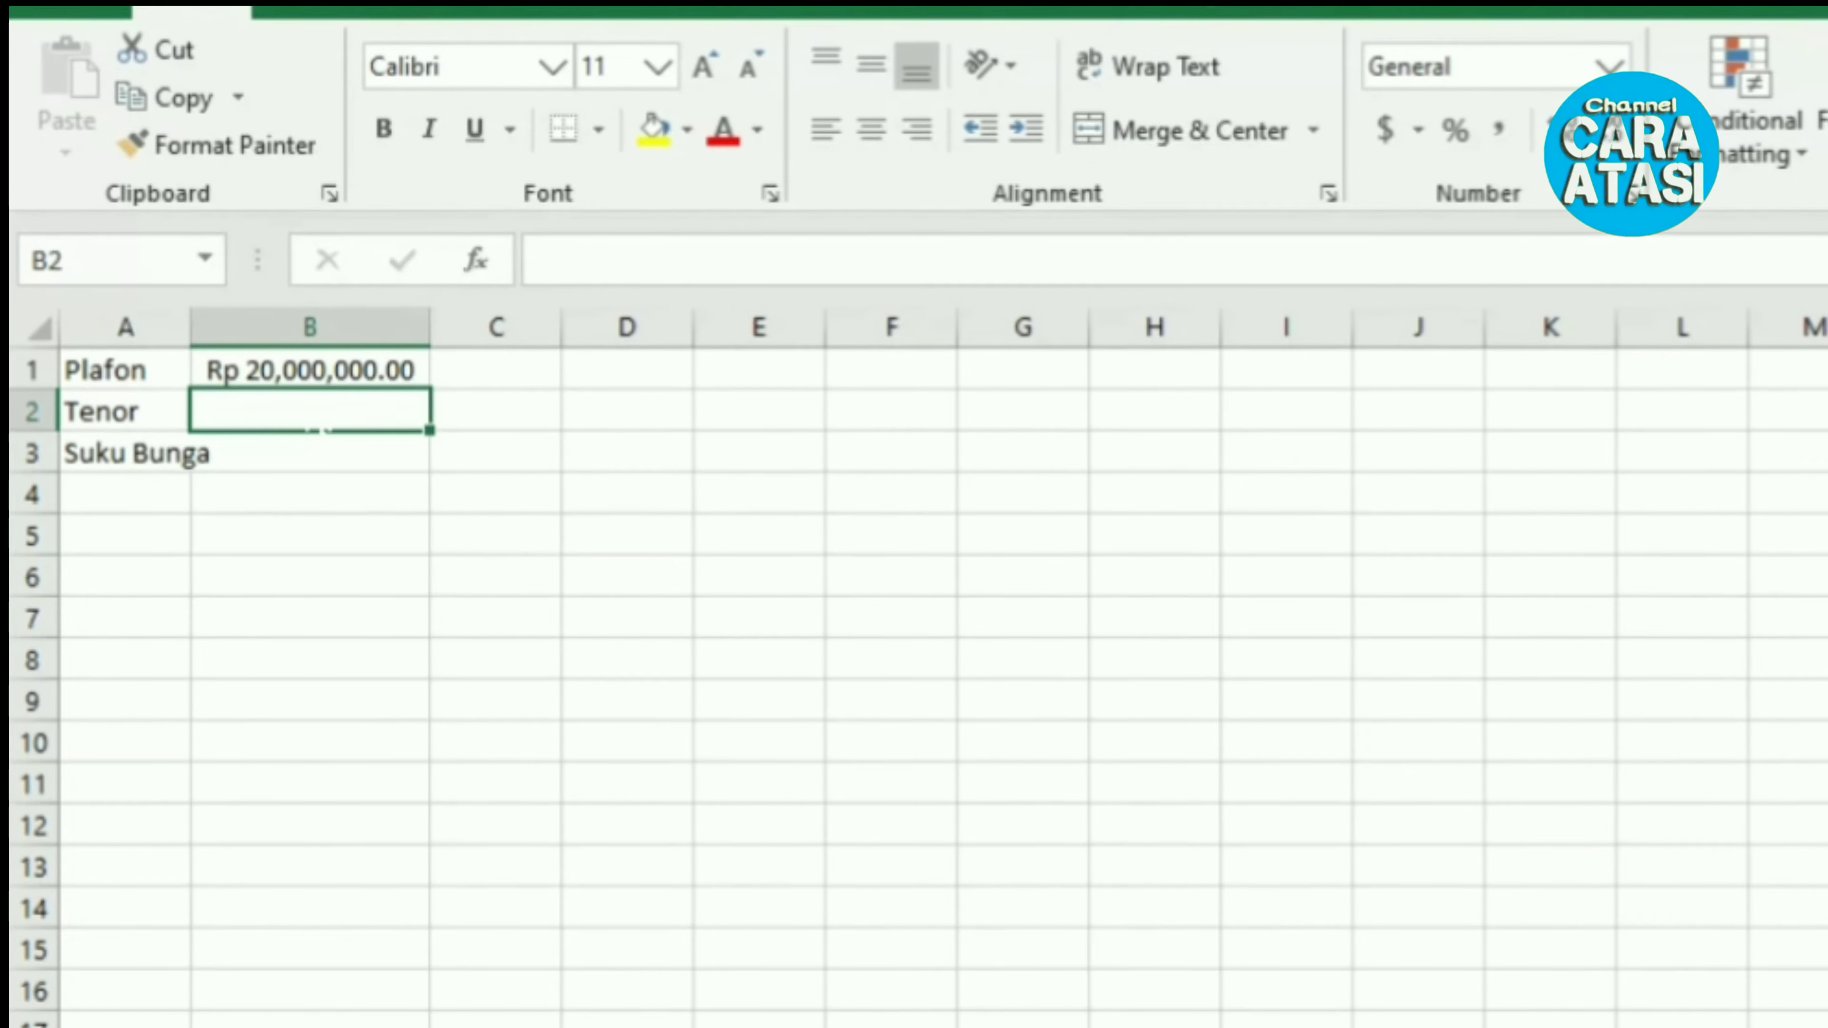
click(310, 452)
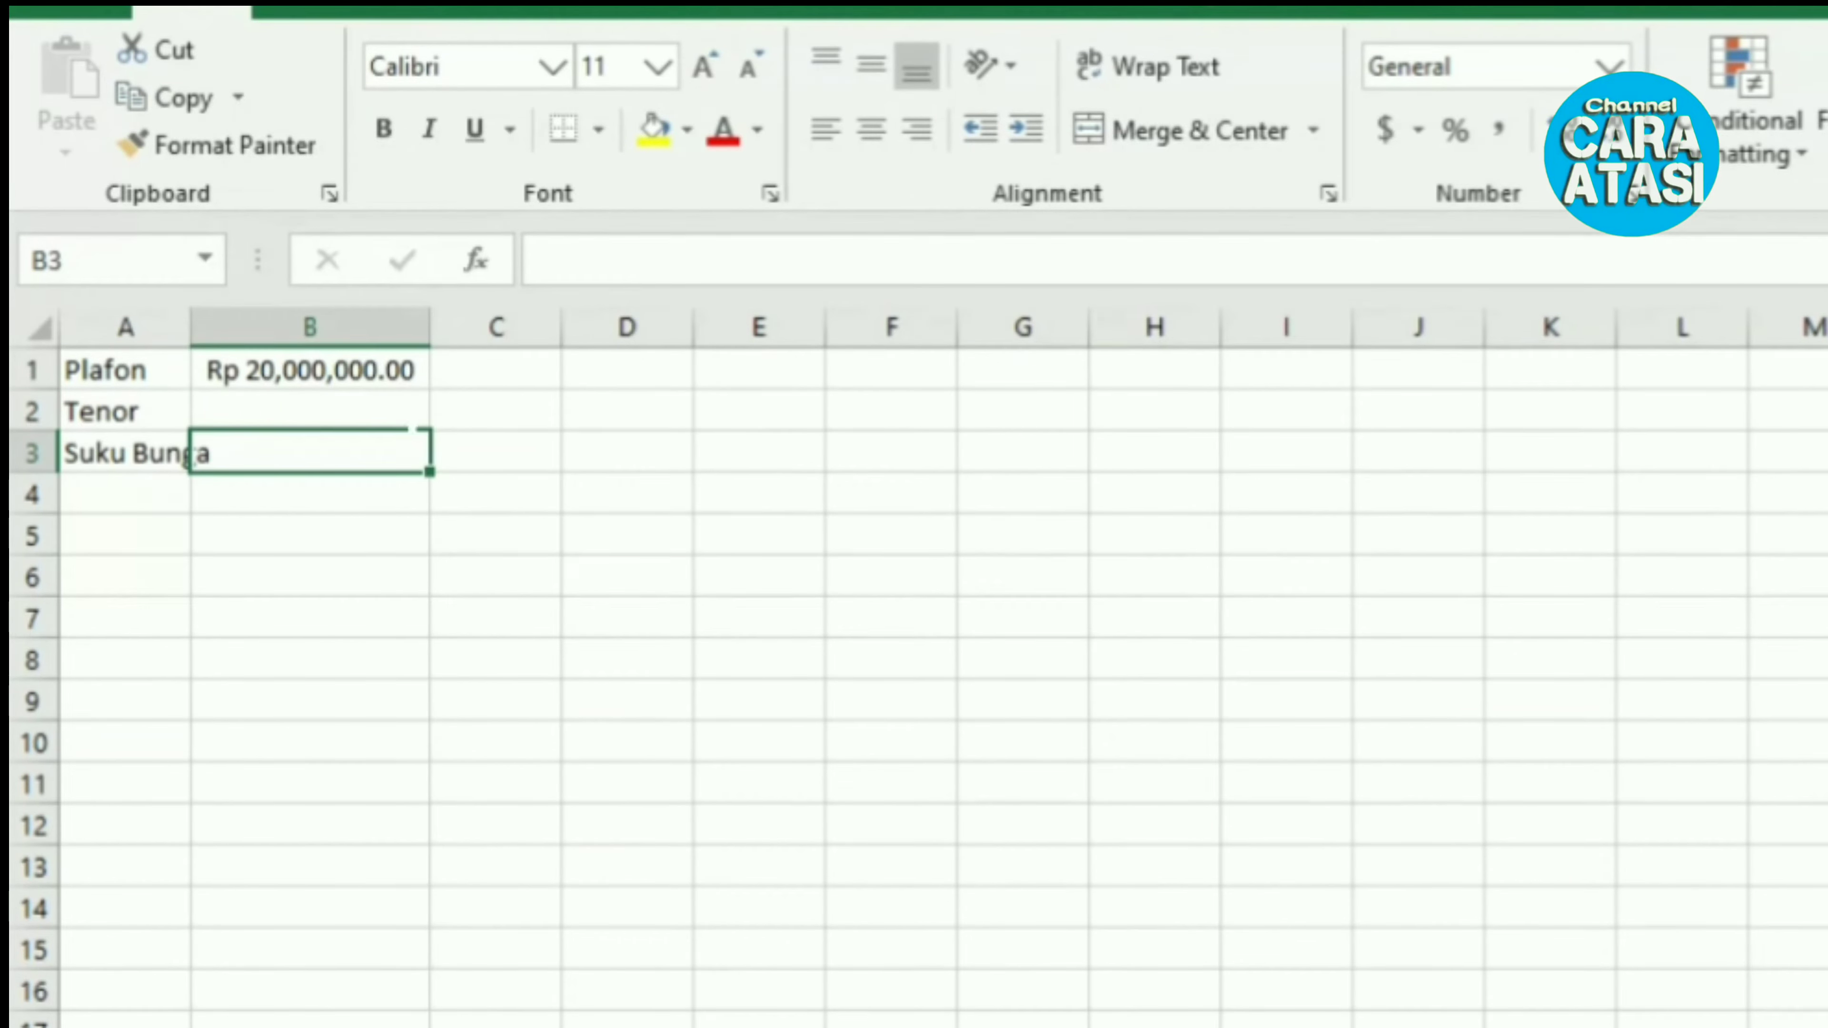
click(384, 412)
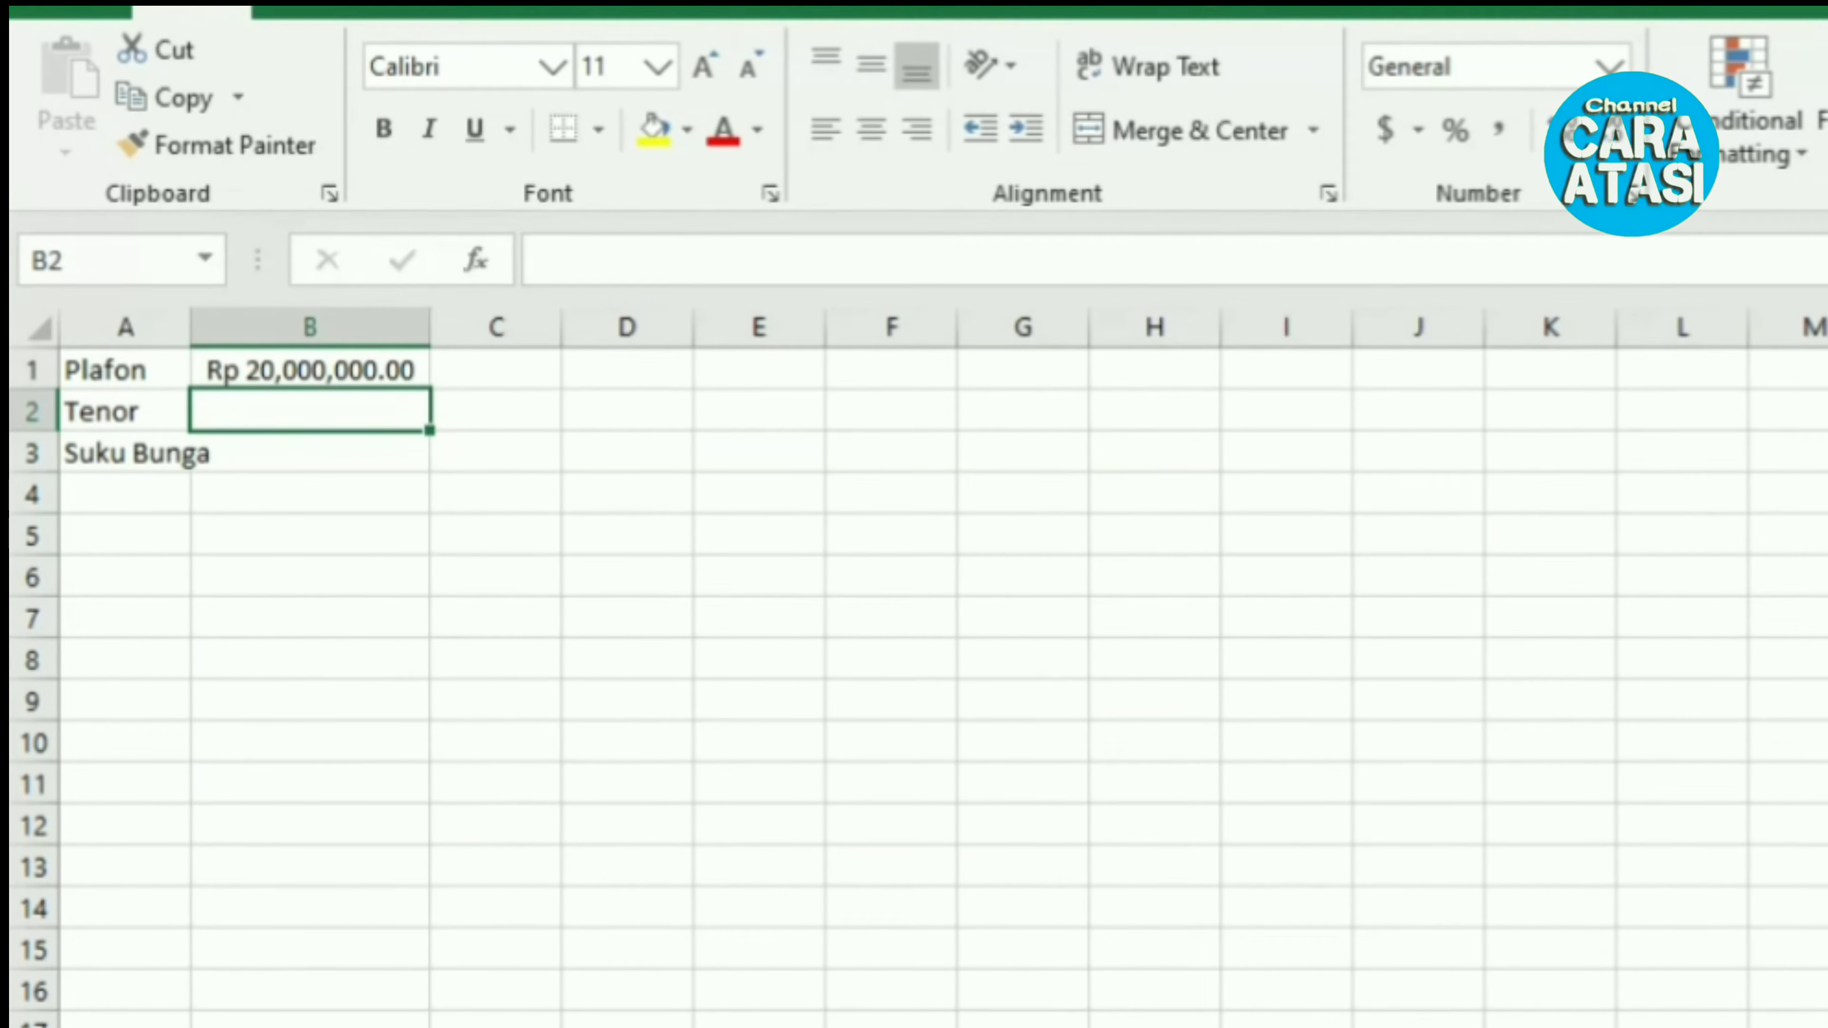
text(12)
key(Tab)
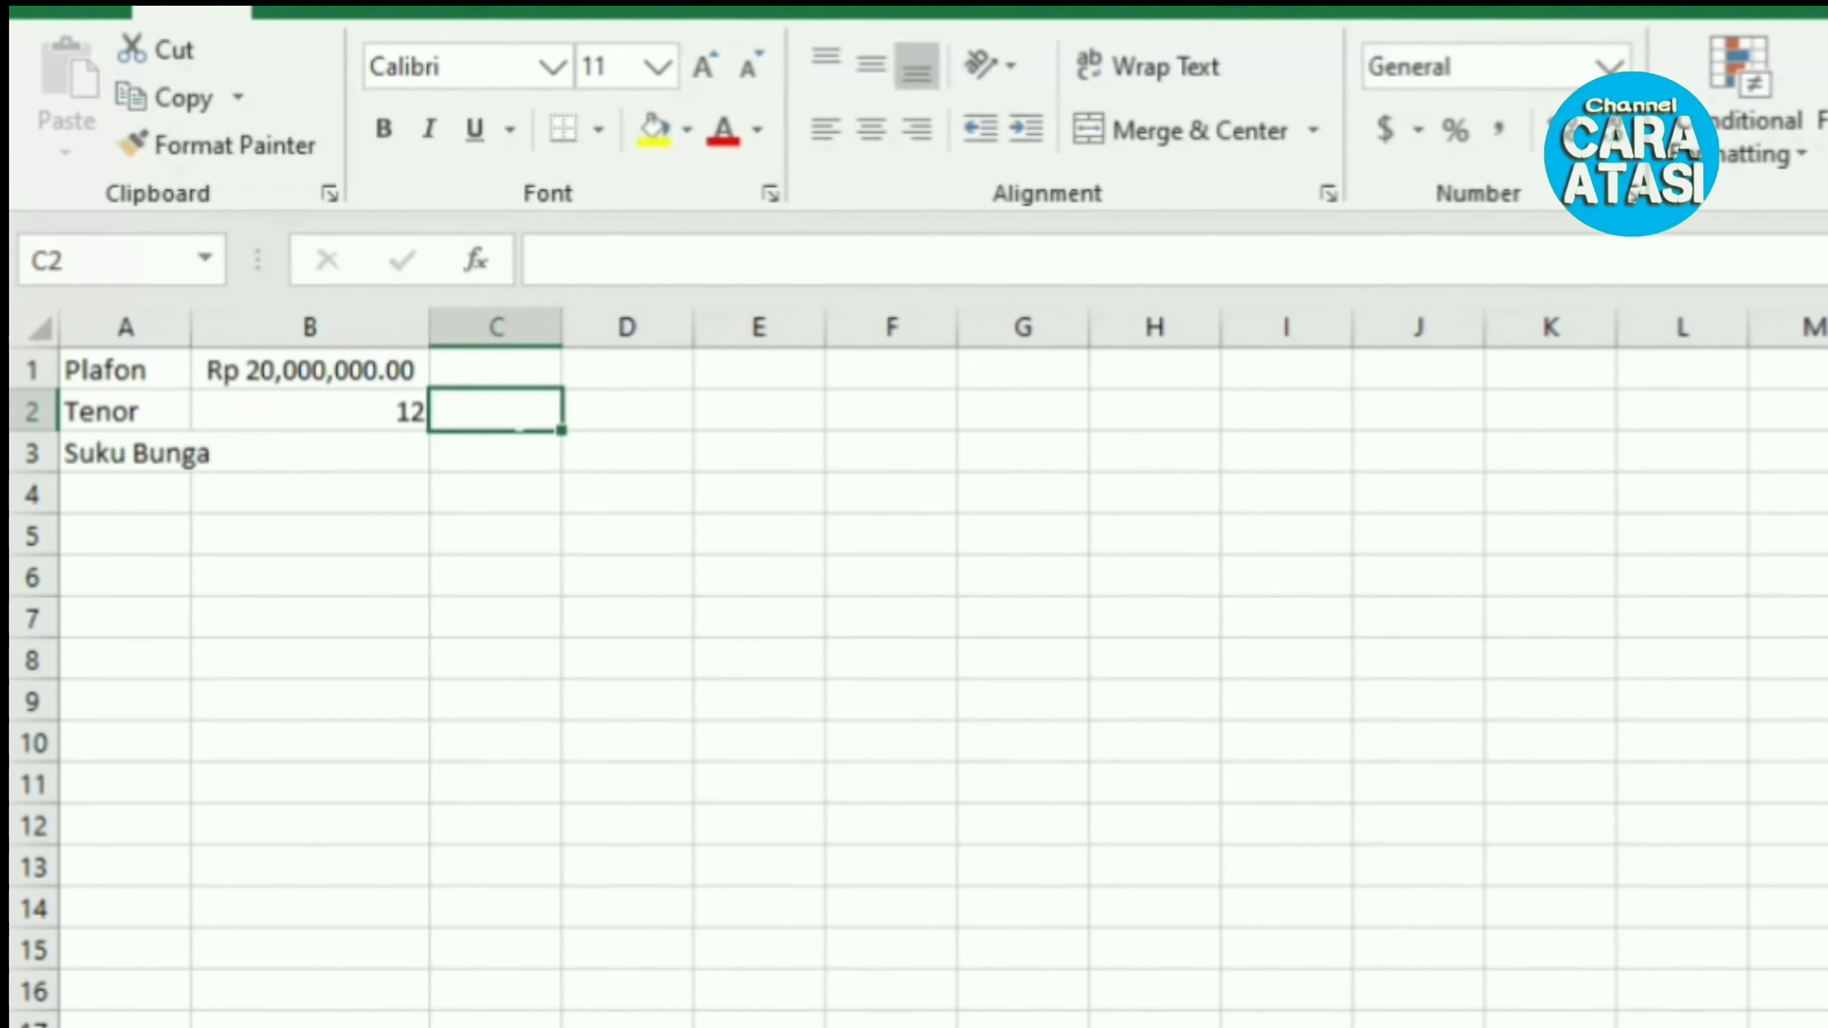
text(bulan)
key(Return)
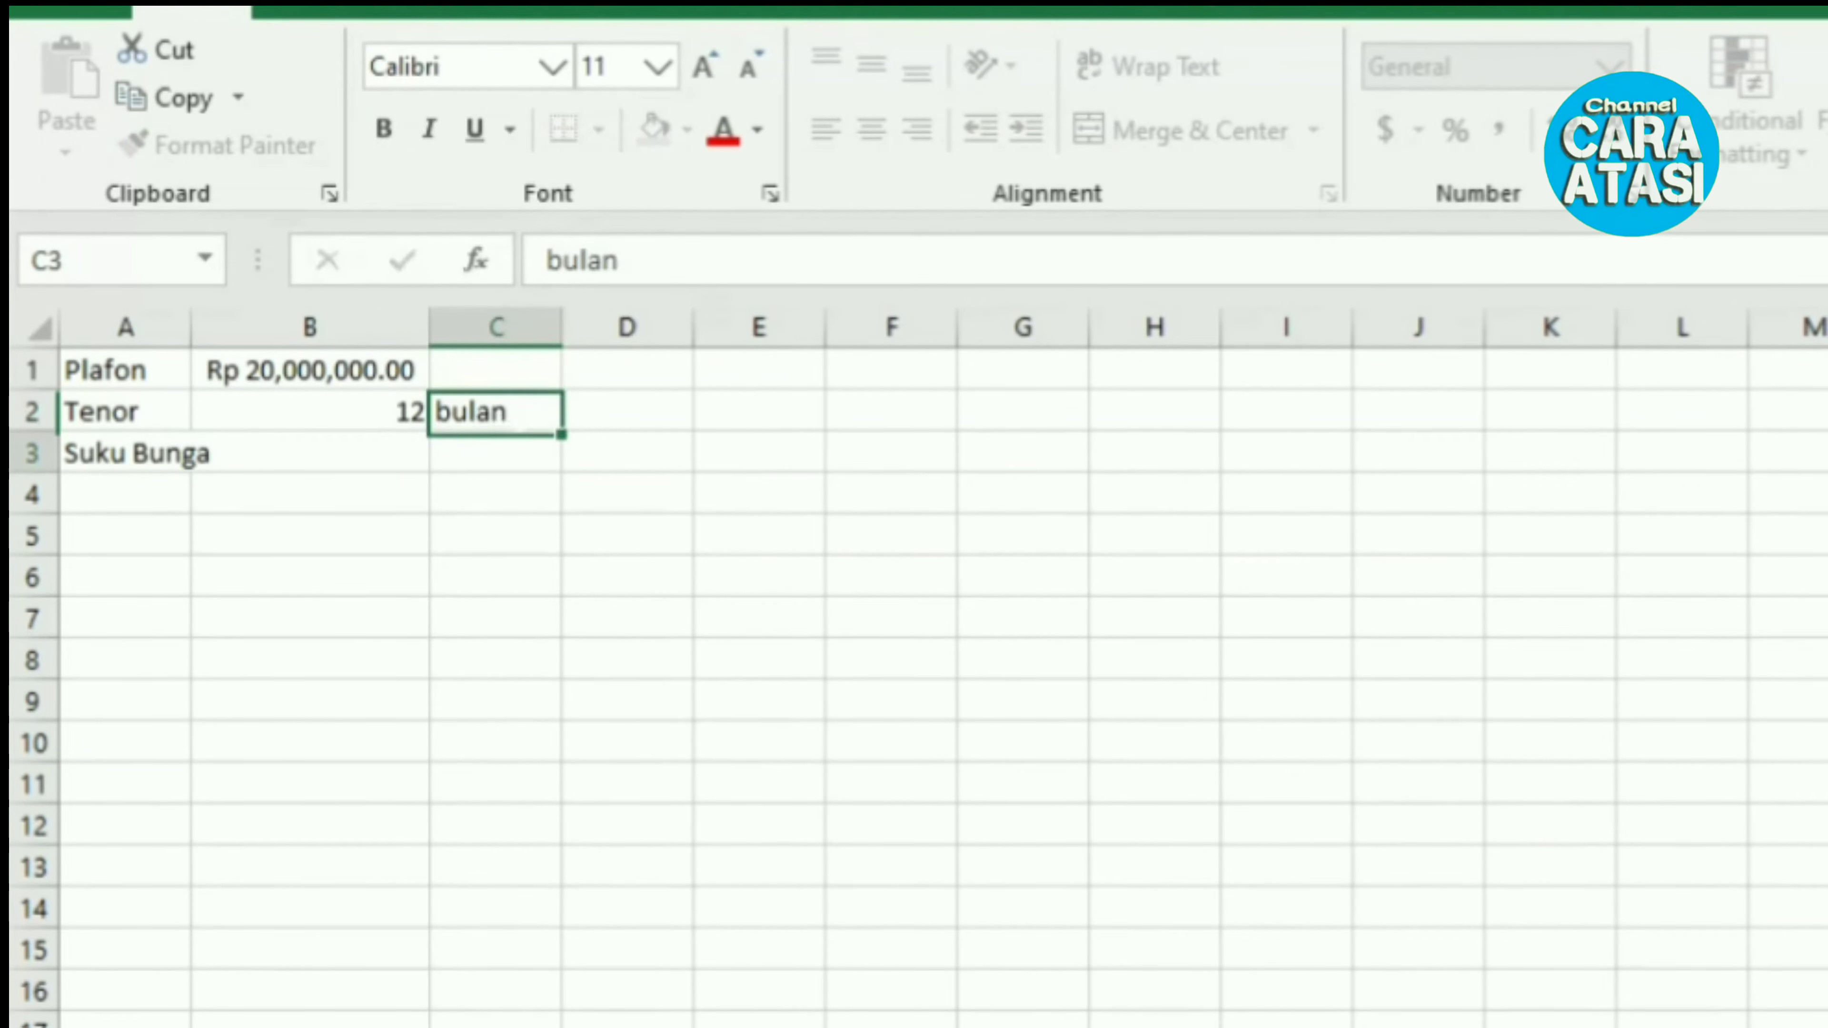
Step: Enter the interest rate 10% in cell B3 with the note Per tahun in C3
key(Left)
text(10%)
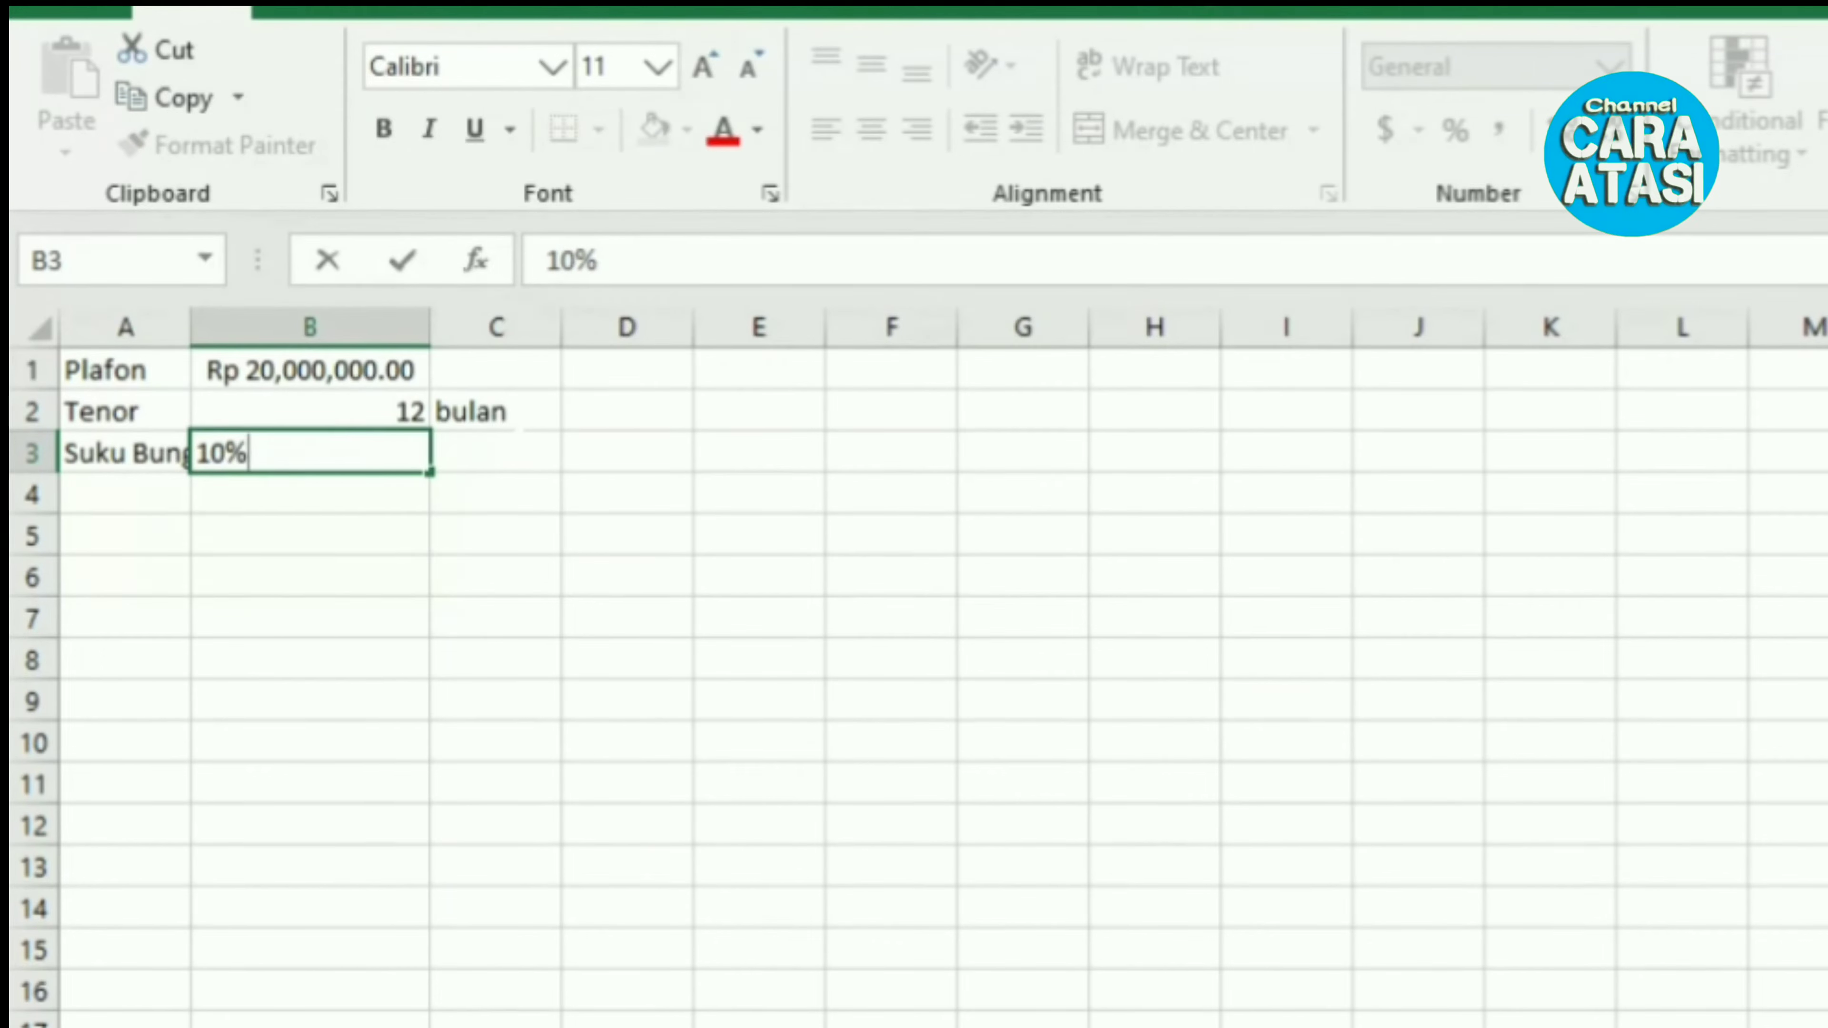
key(Return)
key(Up)
key(Right)
text(Per tahun)
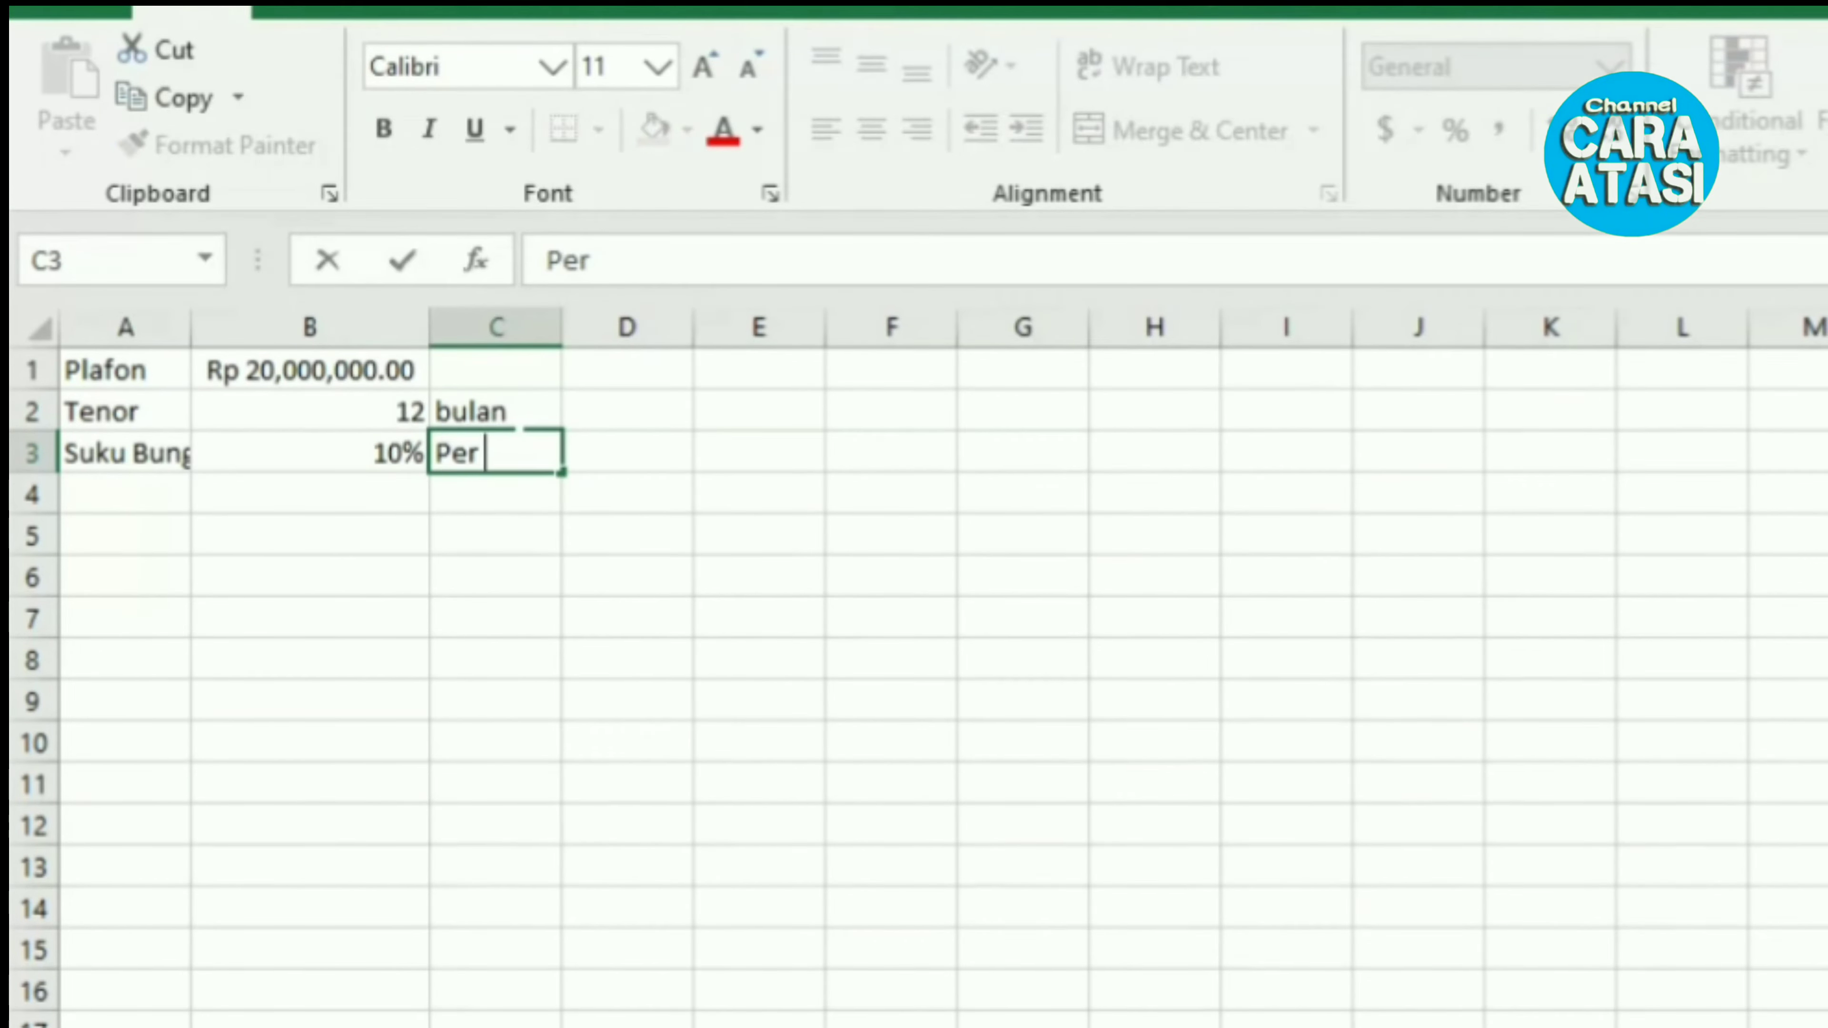
key(Return)
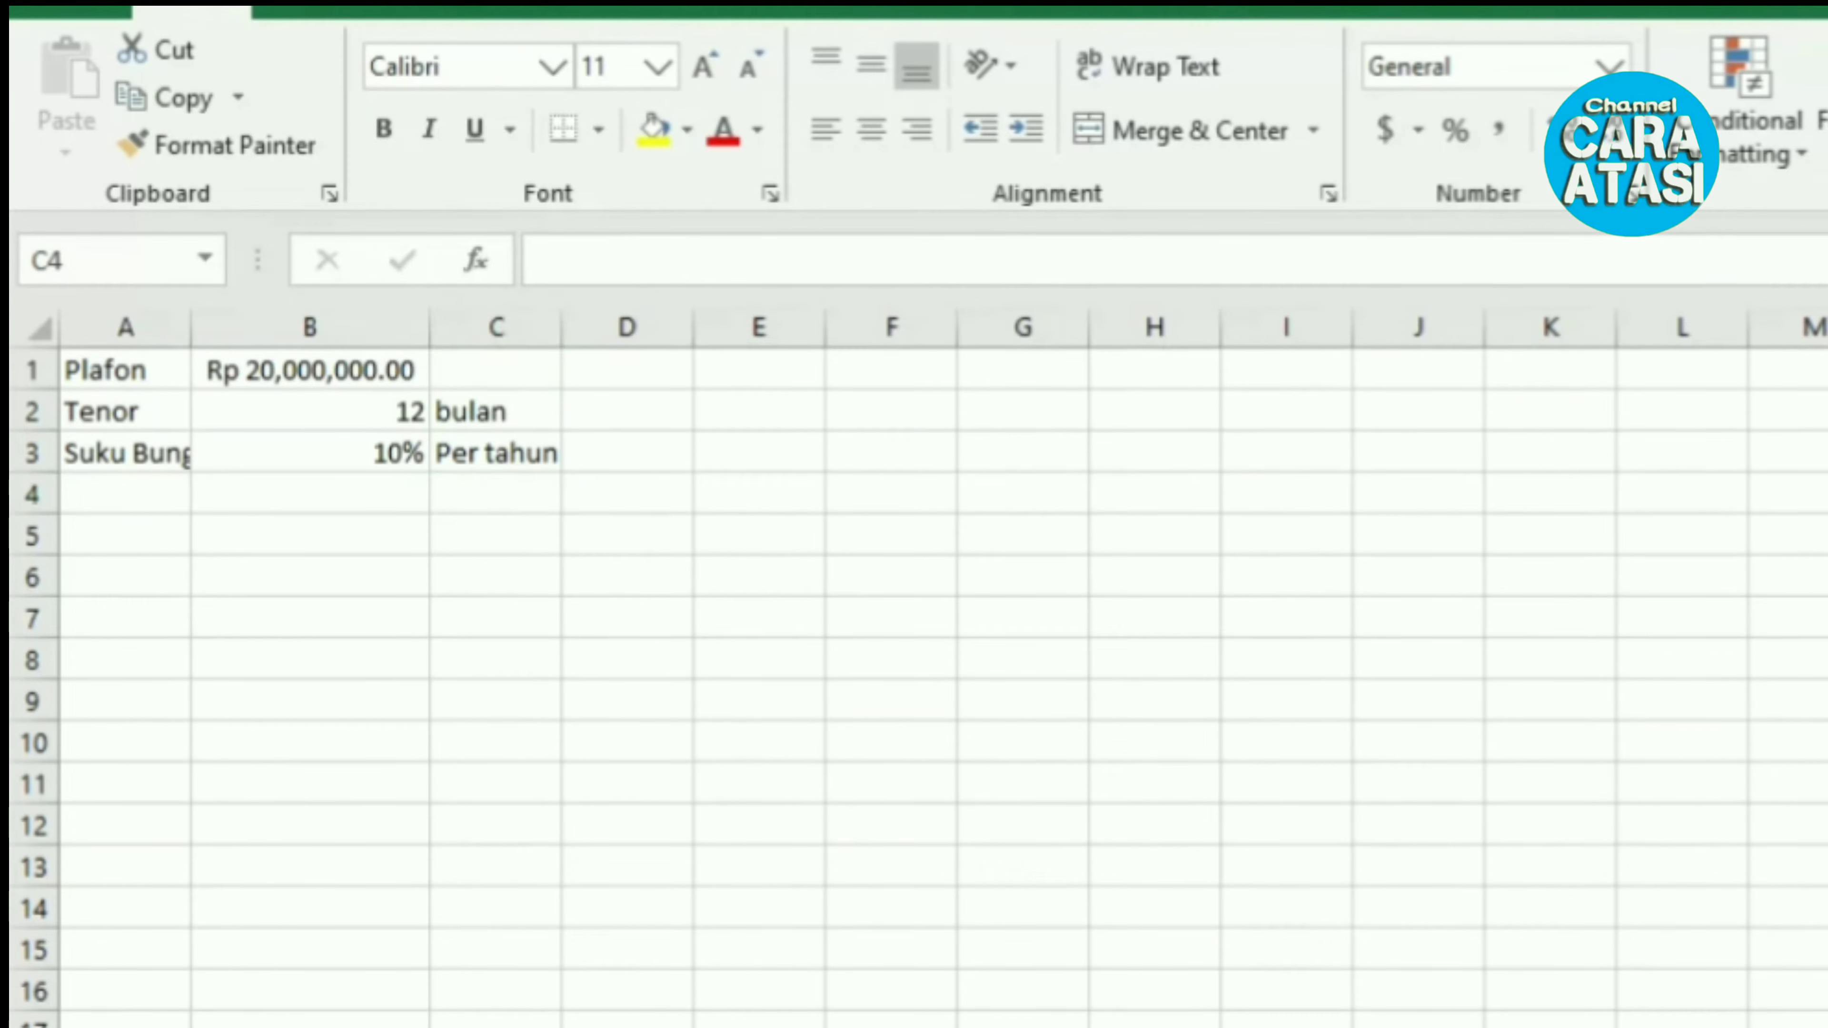
Step: Widen columns A, B and C so the labels and values fit with extra room
click(181, 389)
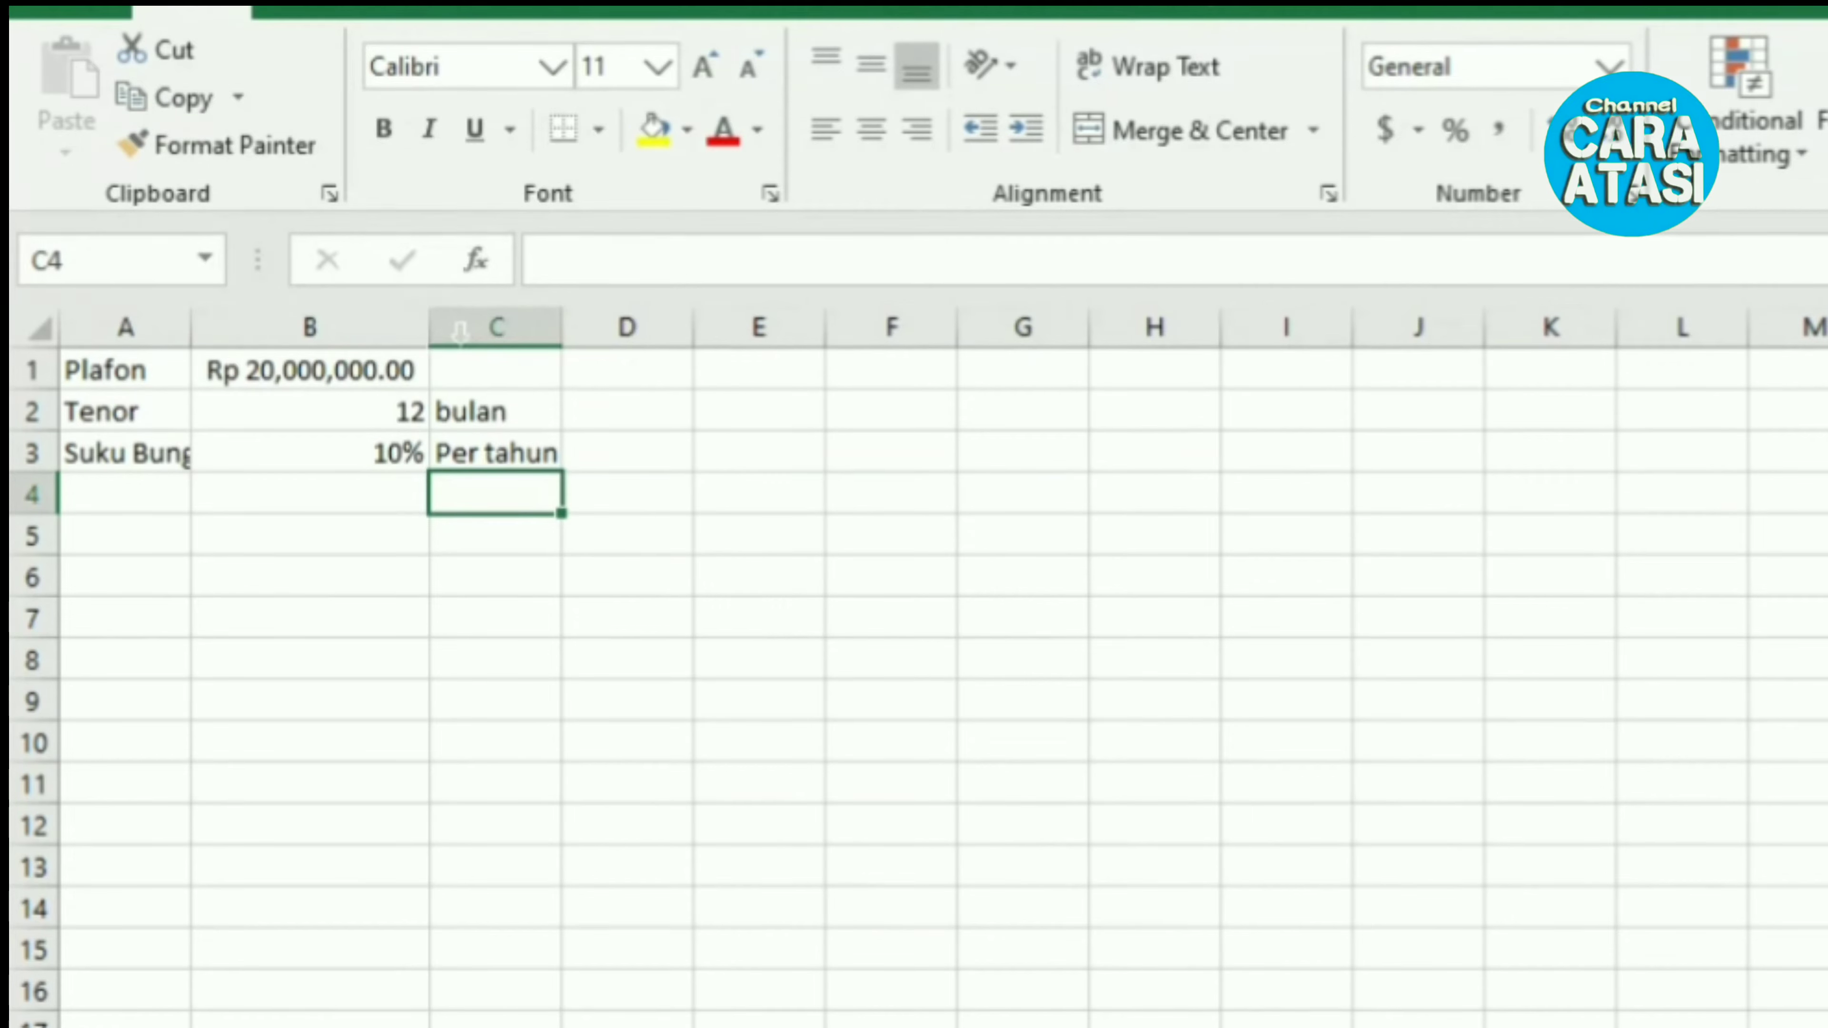
drag(438, 327, 481, 327)
drag(195, 327, 228, 328)
drag(667, 328, 698, 329)
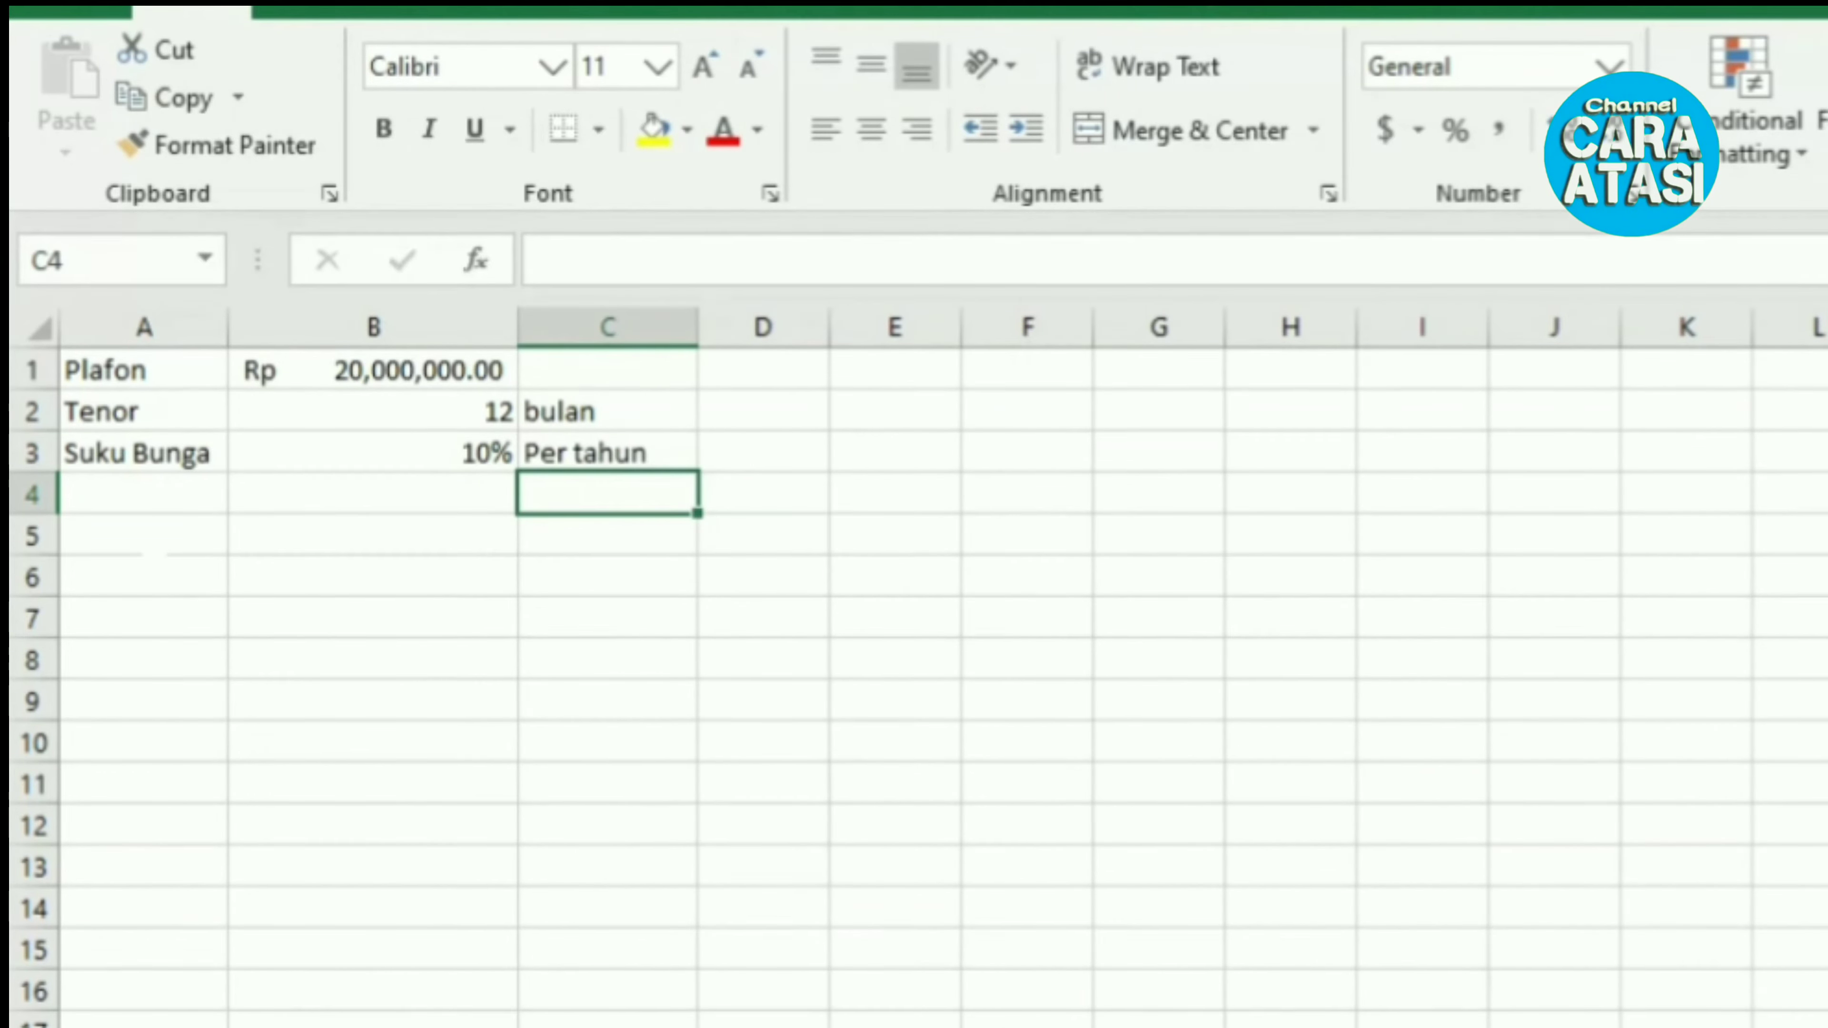
Step: Enter the table headers Bulan ke in cell A5 and Angsuran in cell B5
click(154, 551)
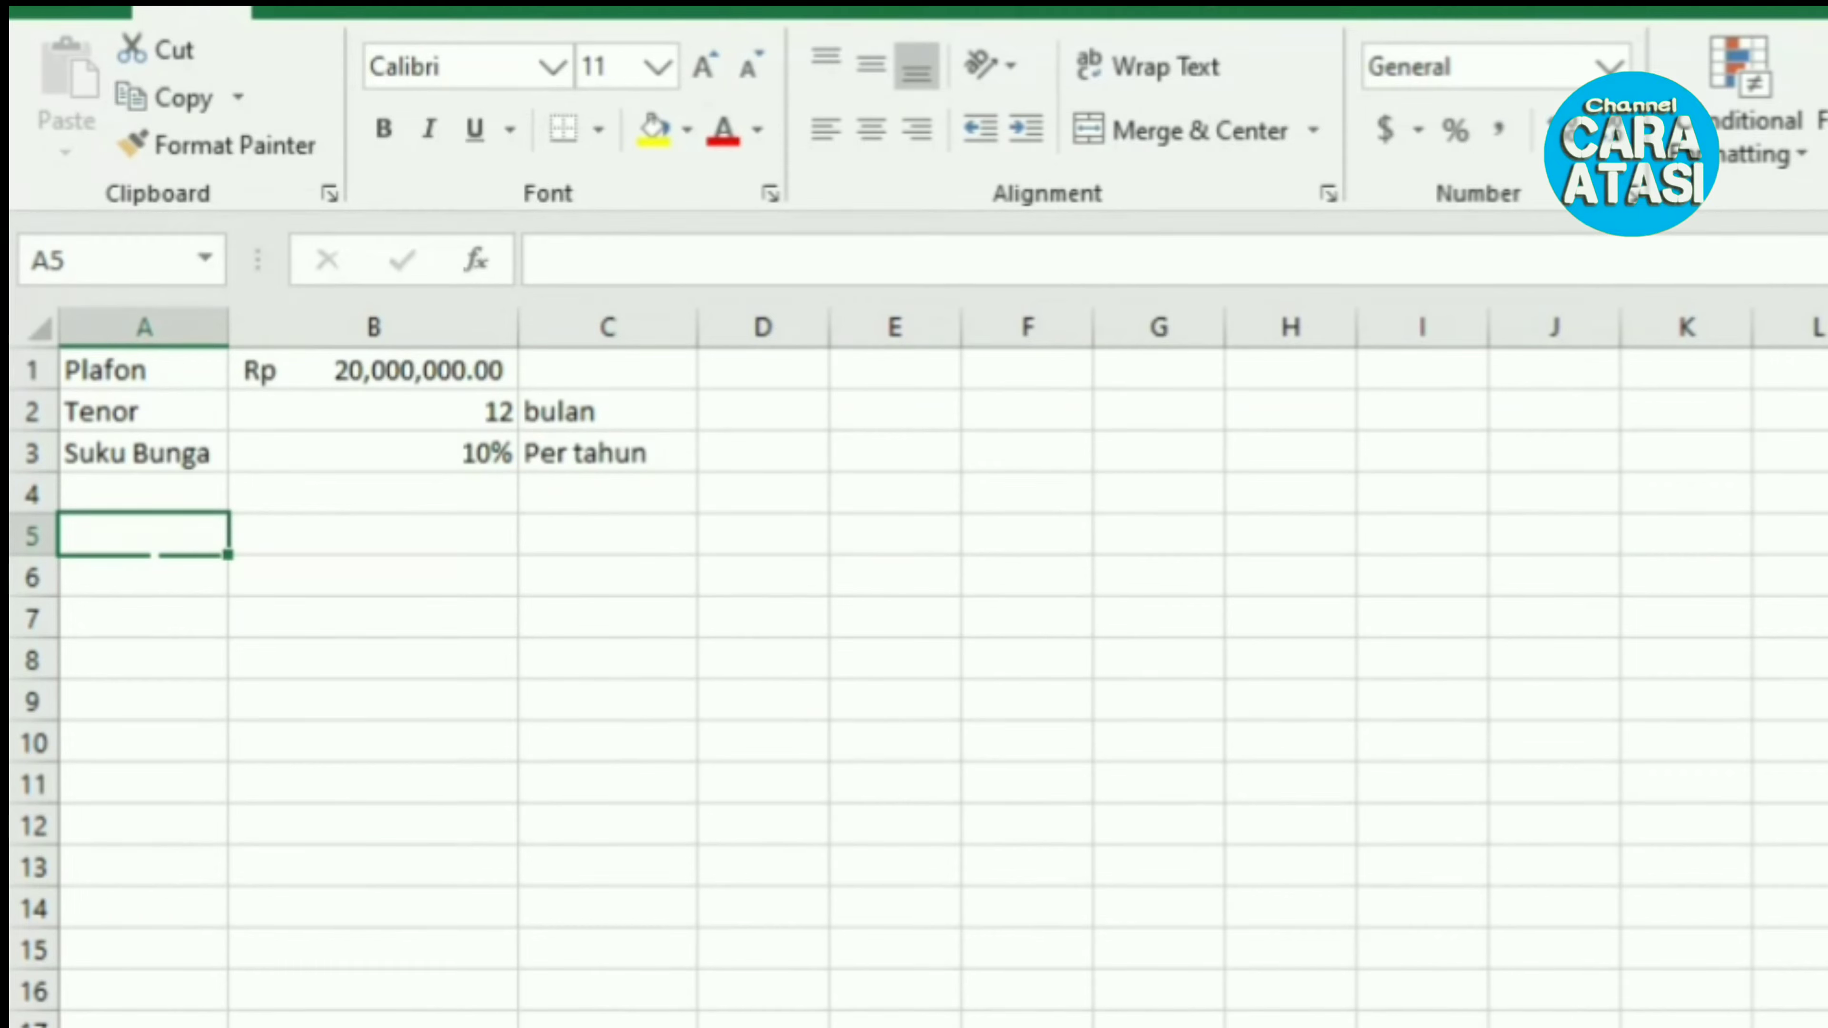
text(Bulan ke)
key(Return)
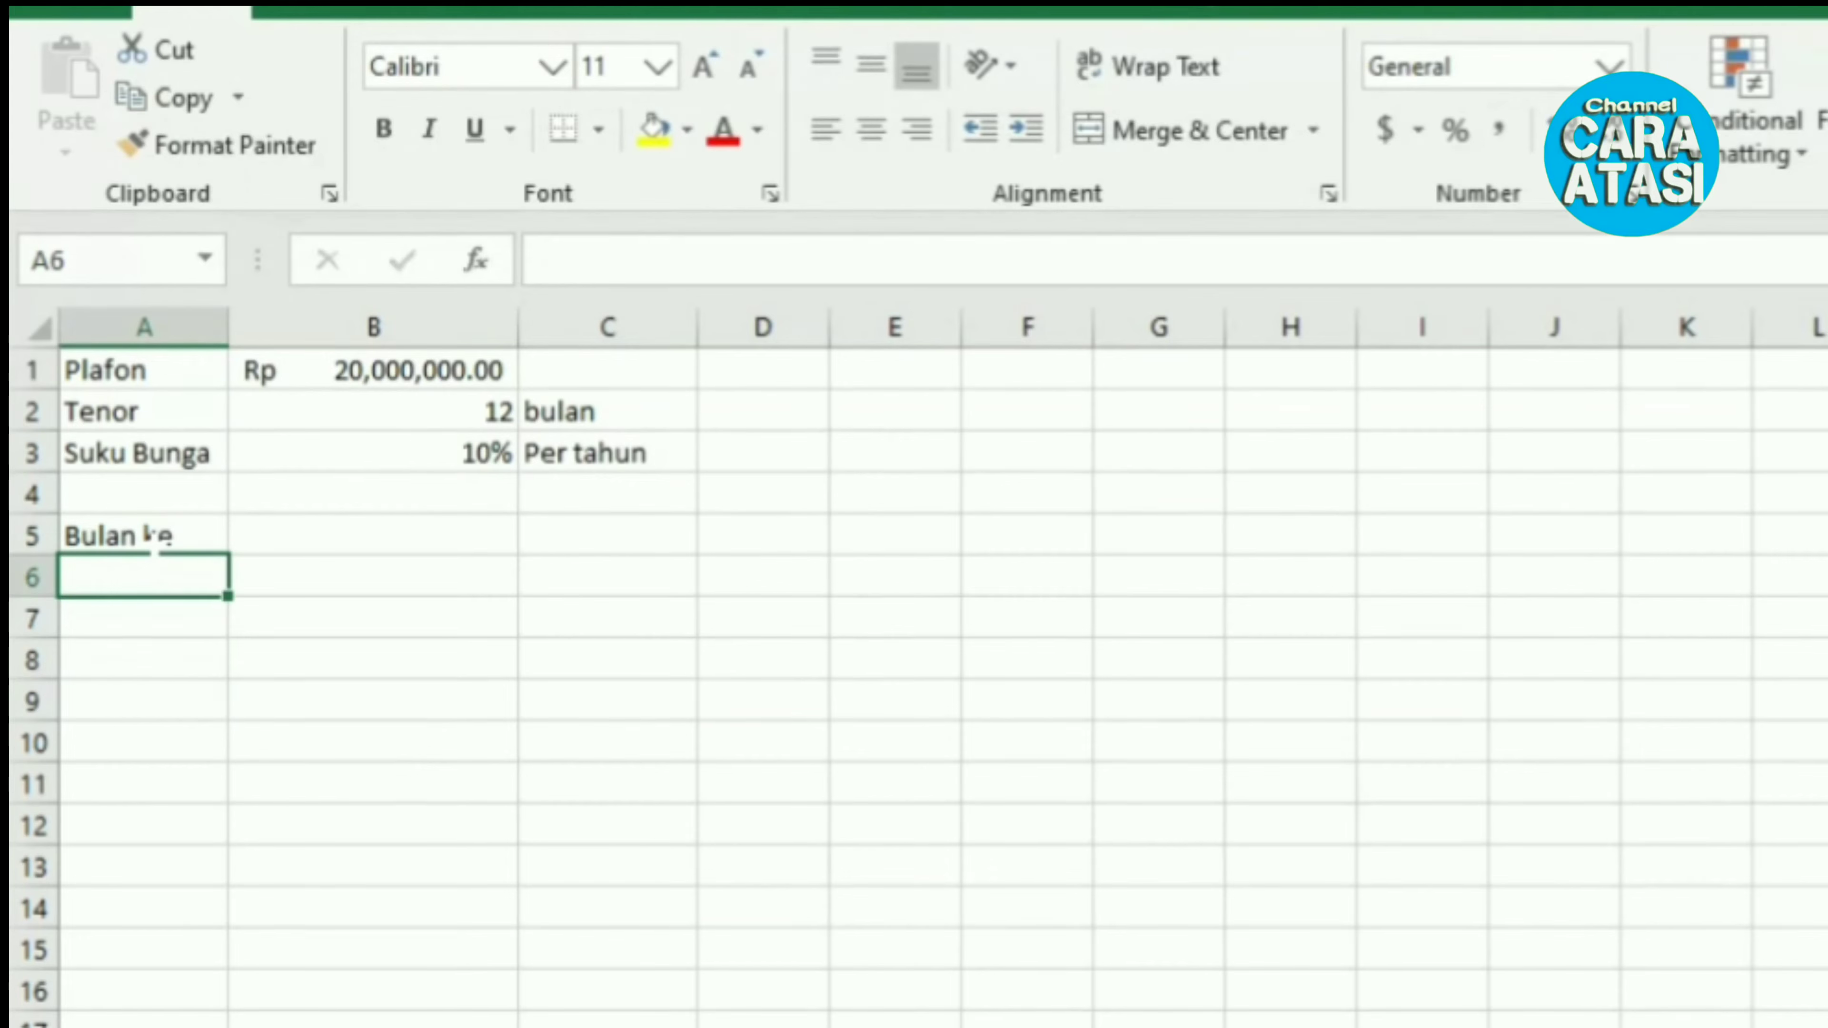
key(Up)
key(Up)
key(Down)
key(Right)
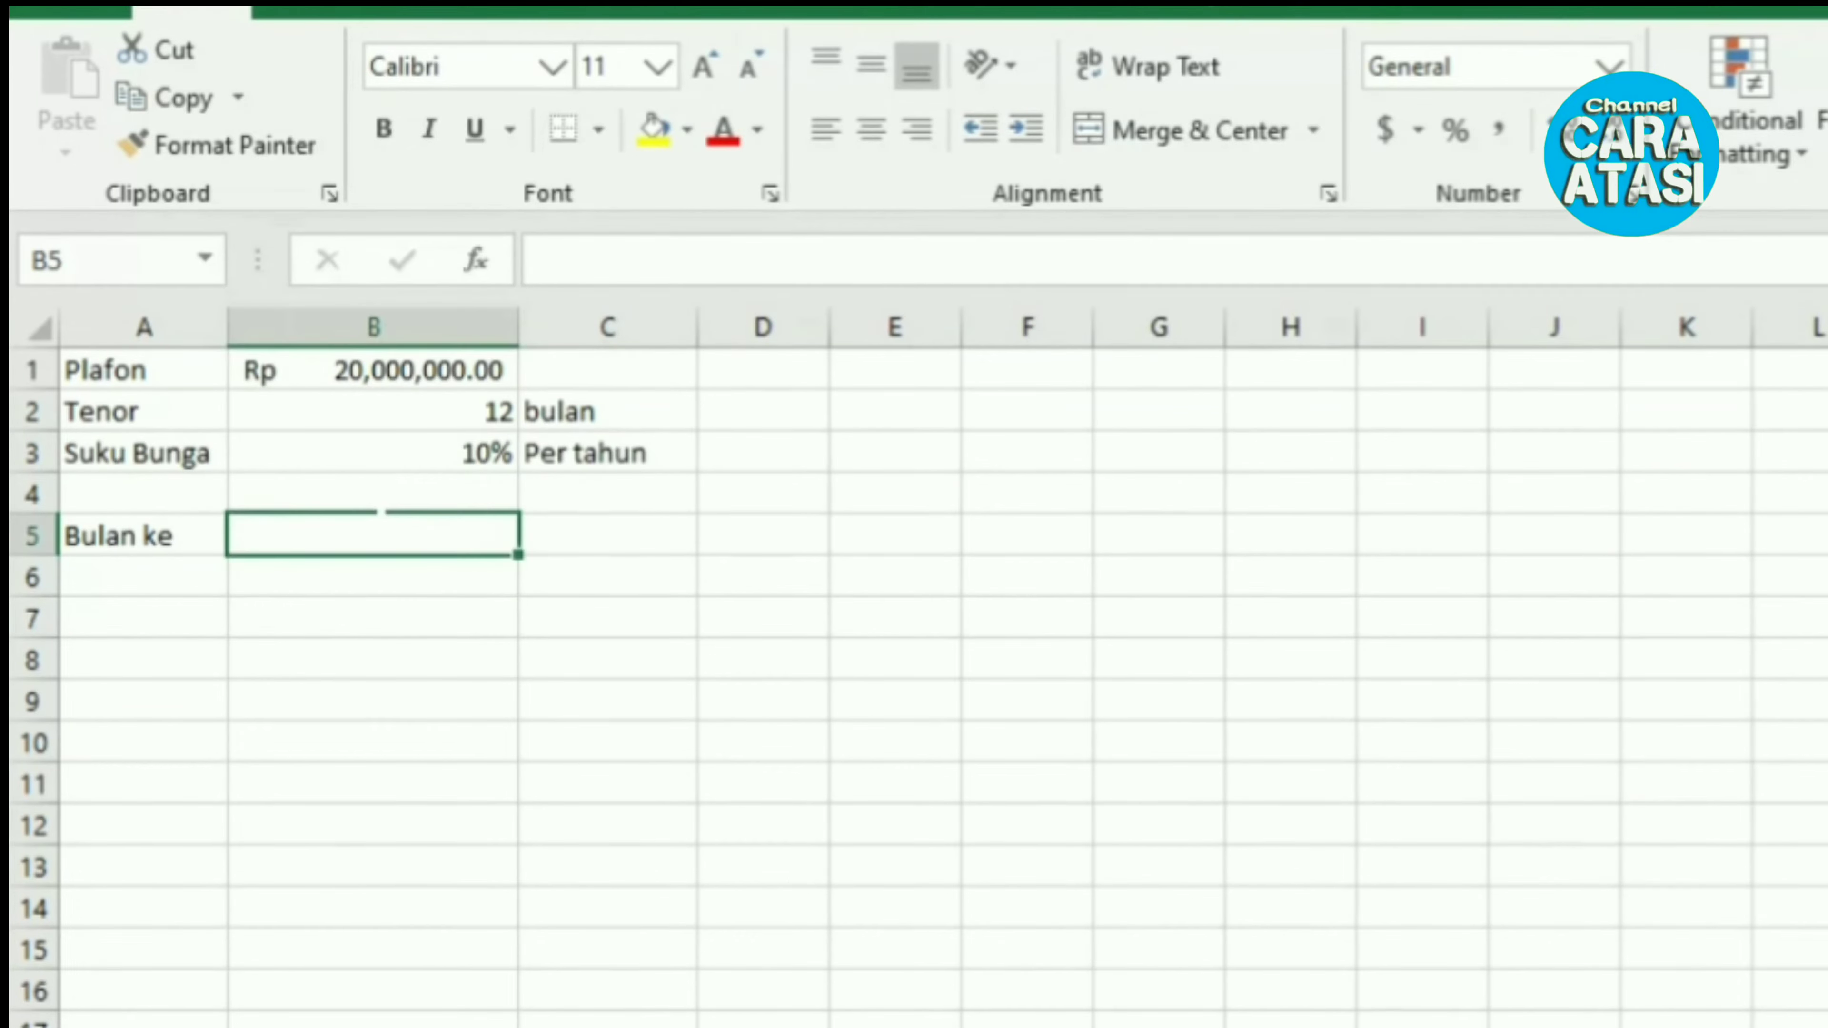
text(Angsuran)
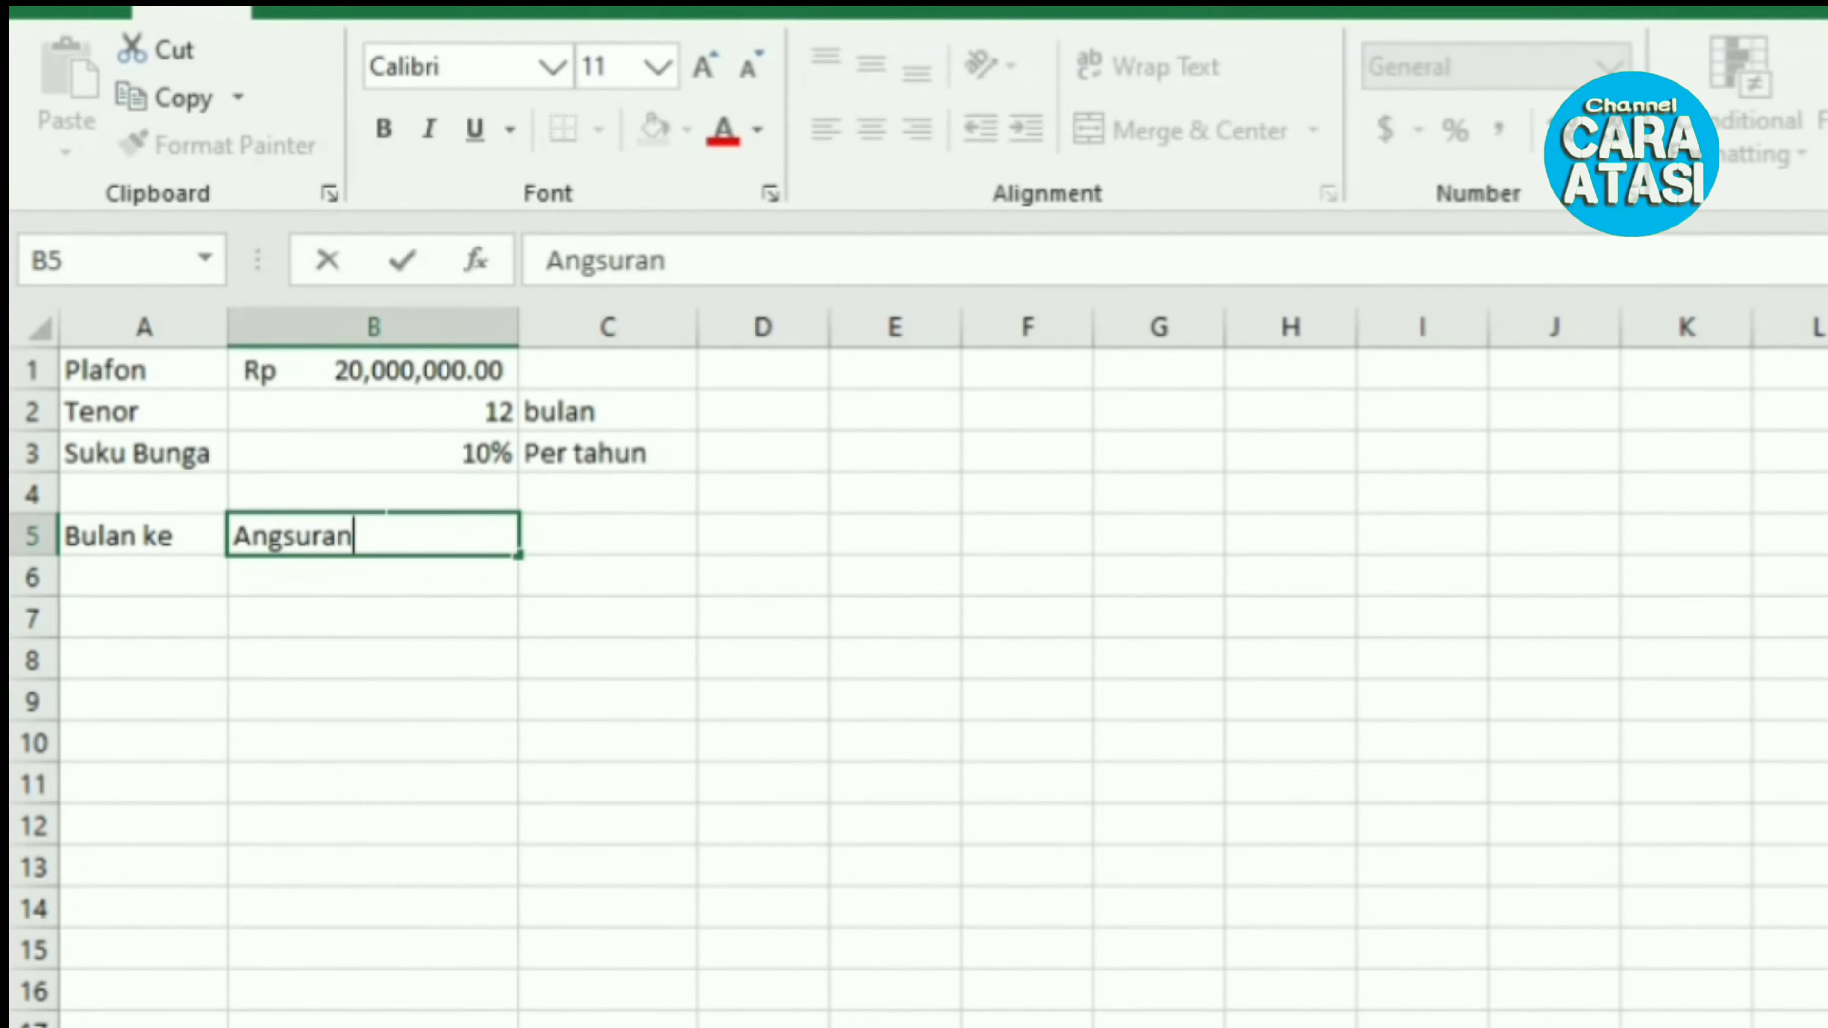
key(Return)
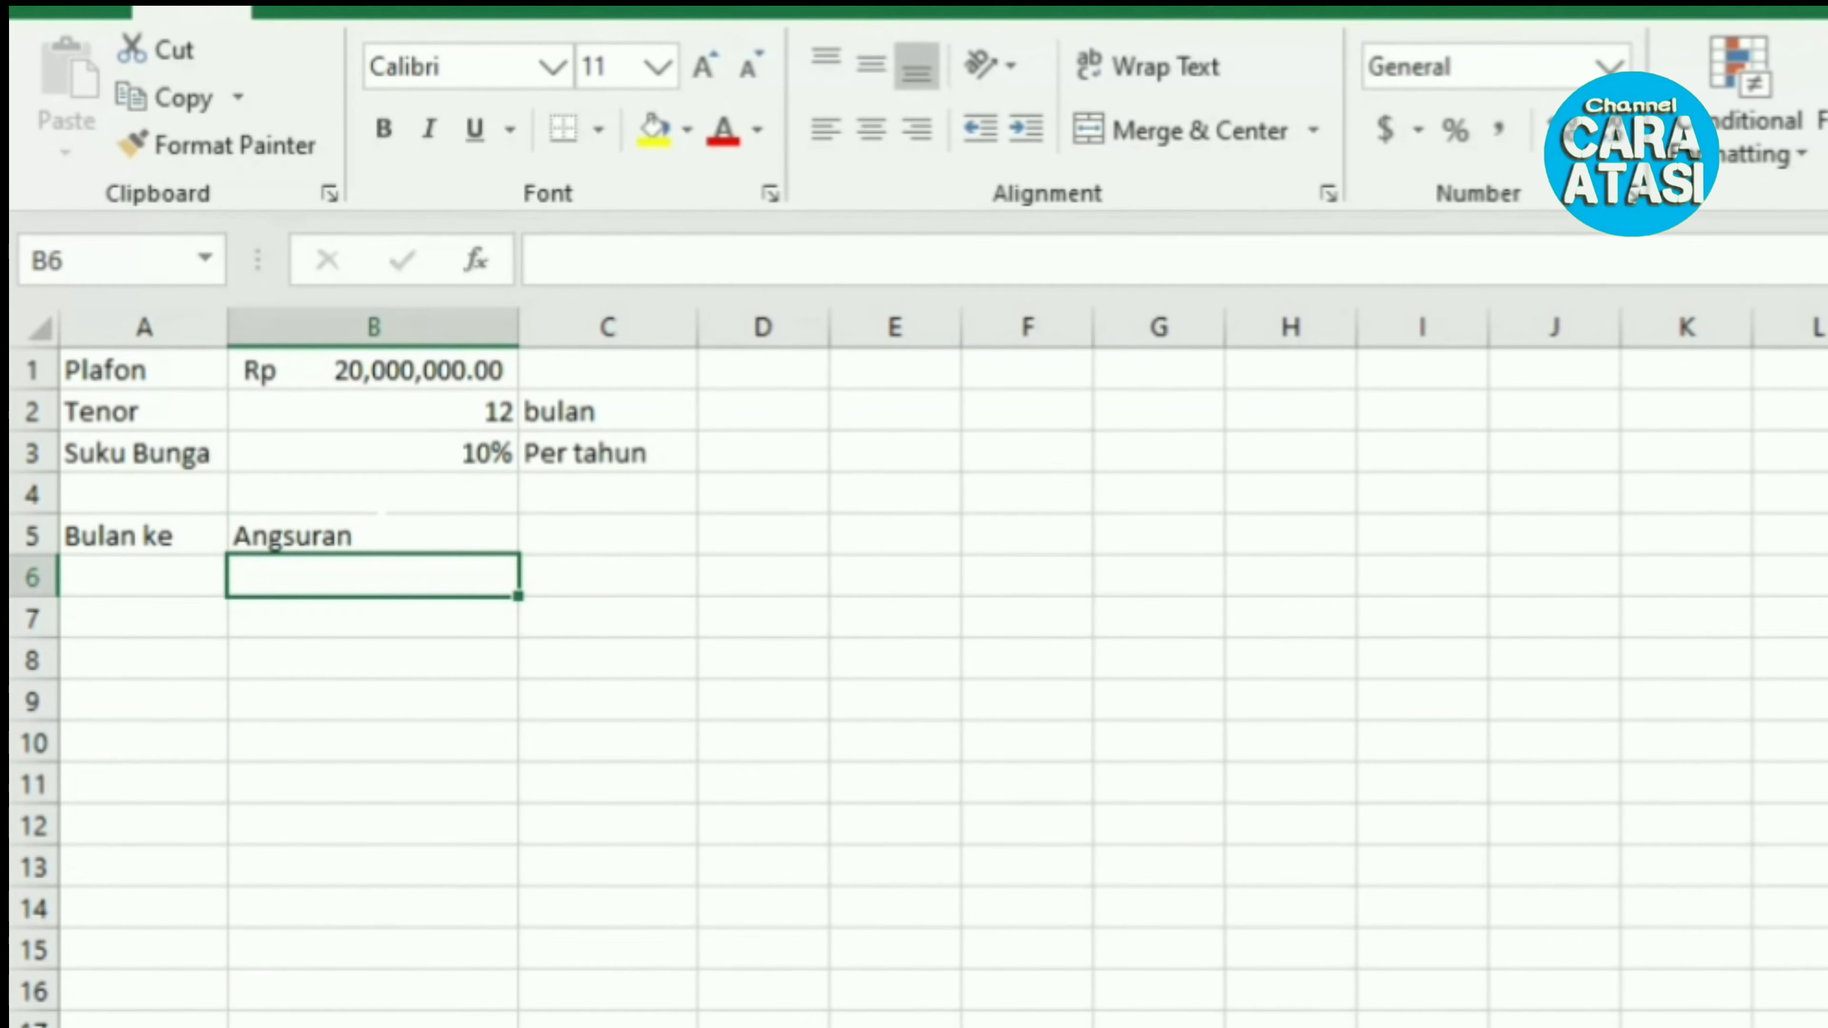
Step: Enter the subheaders Pokok in cell B6 and Bunga in cell C6 under Angsuran
text(Pokok)
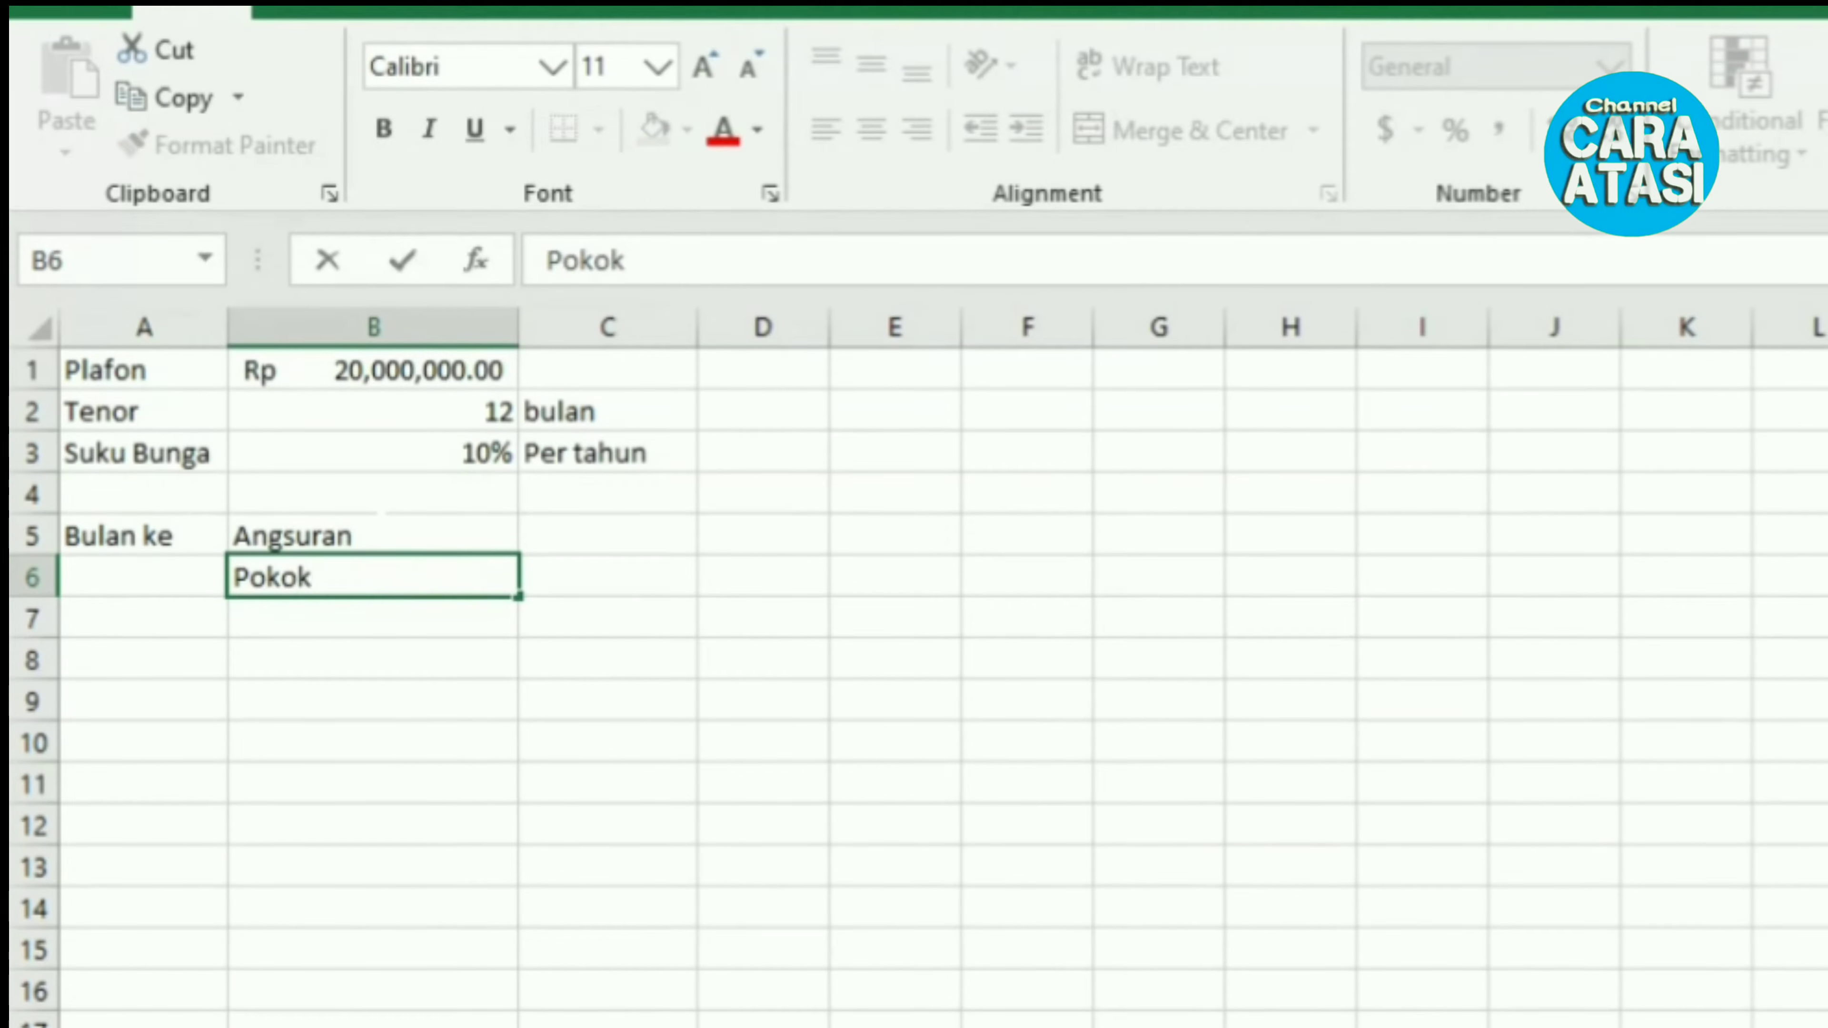
key(Return)
key(Up)
key(Up)
key(Right)
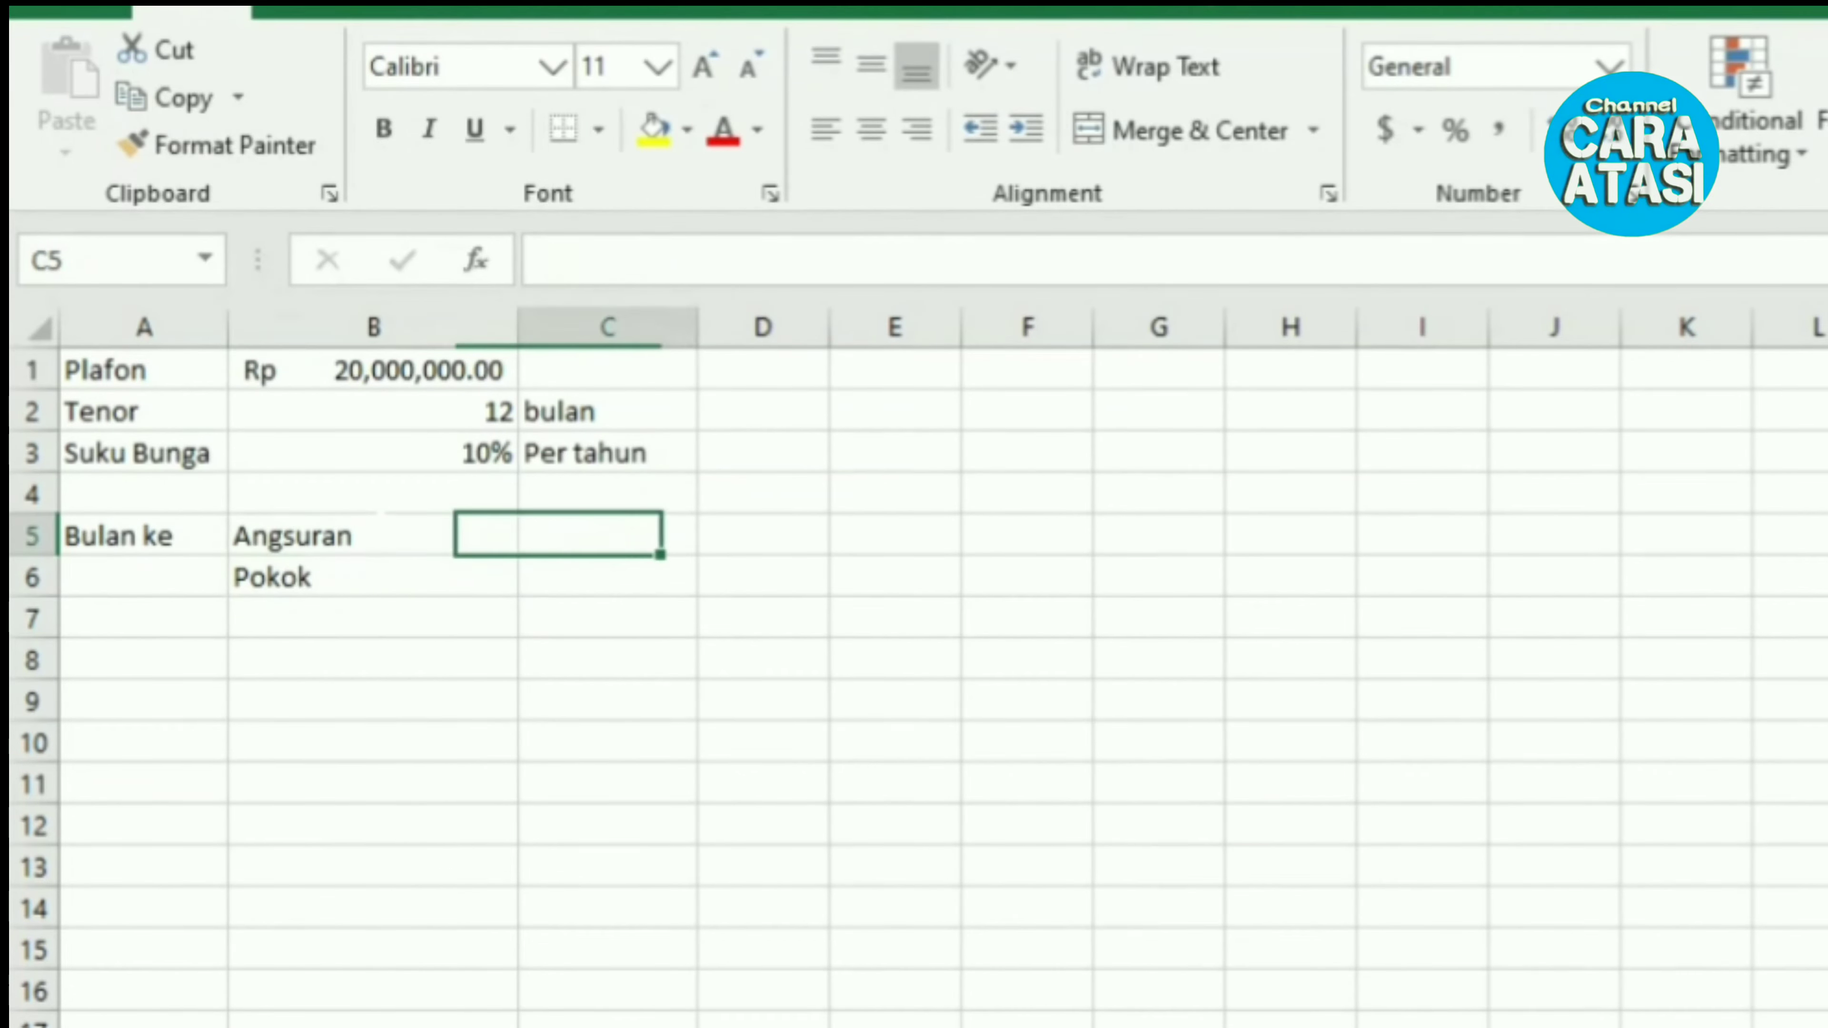
key(Down)
text(Bunga)
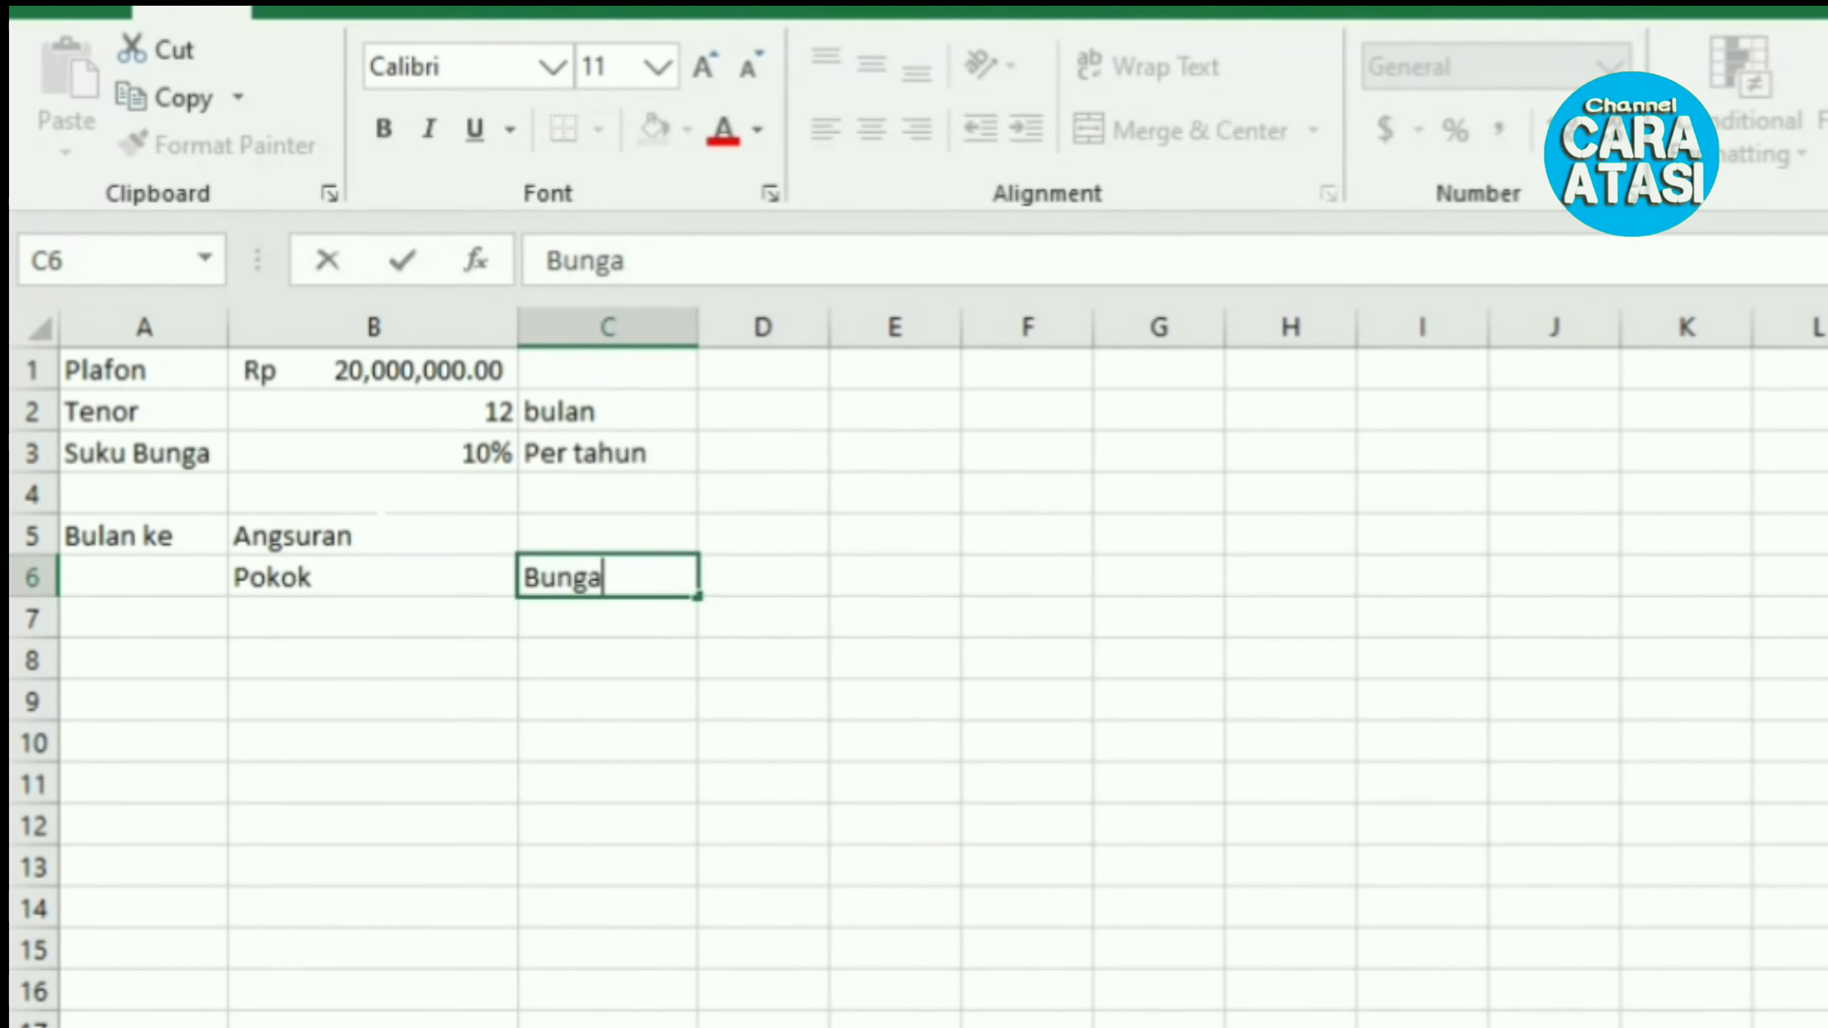
key(Return)
Step: Enter the header Jumlah Angsuran in cell D5 and move on to cell E5
key(Up)
key(Up)
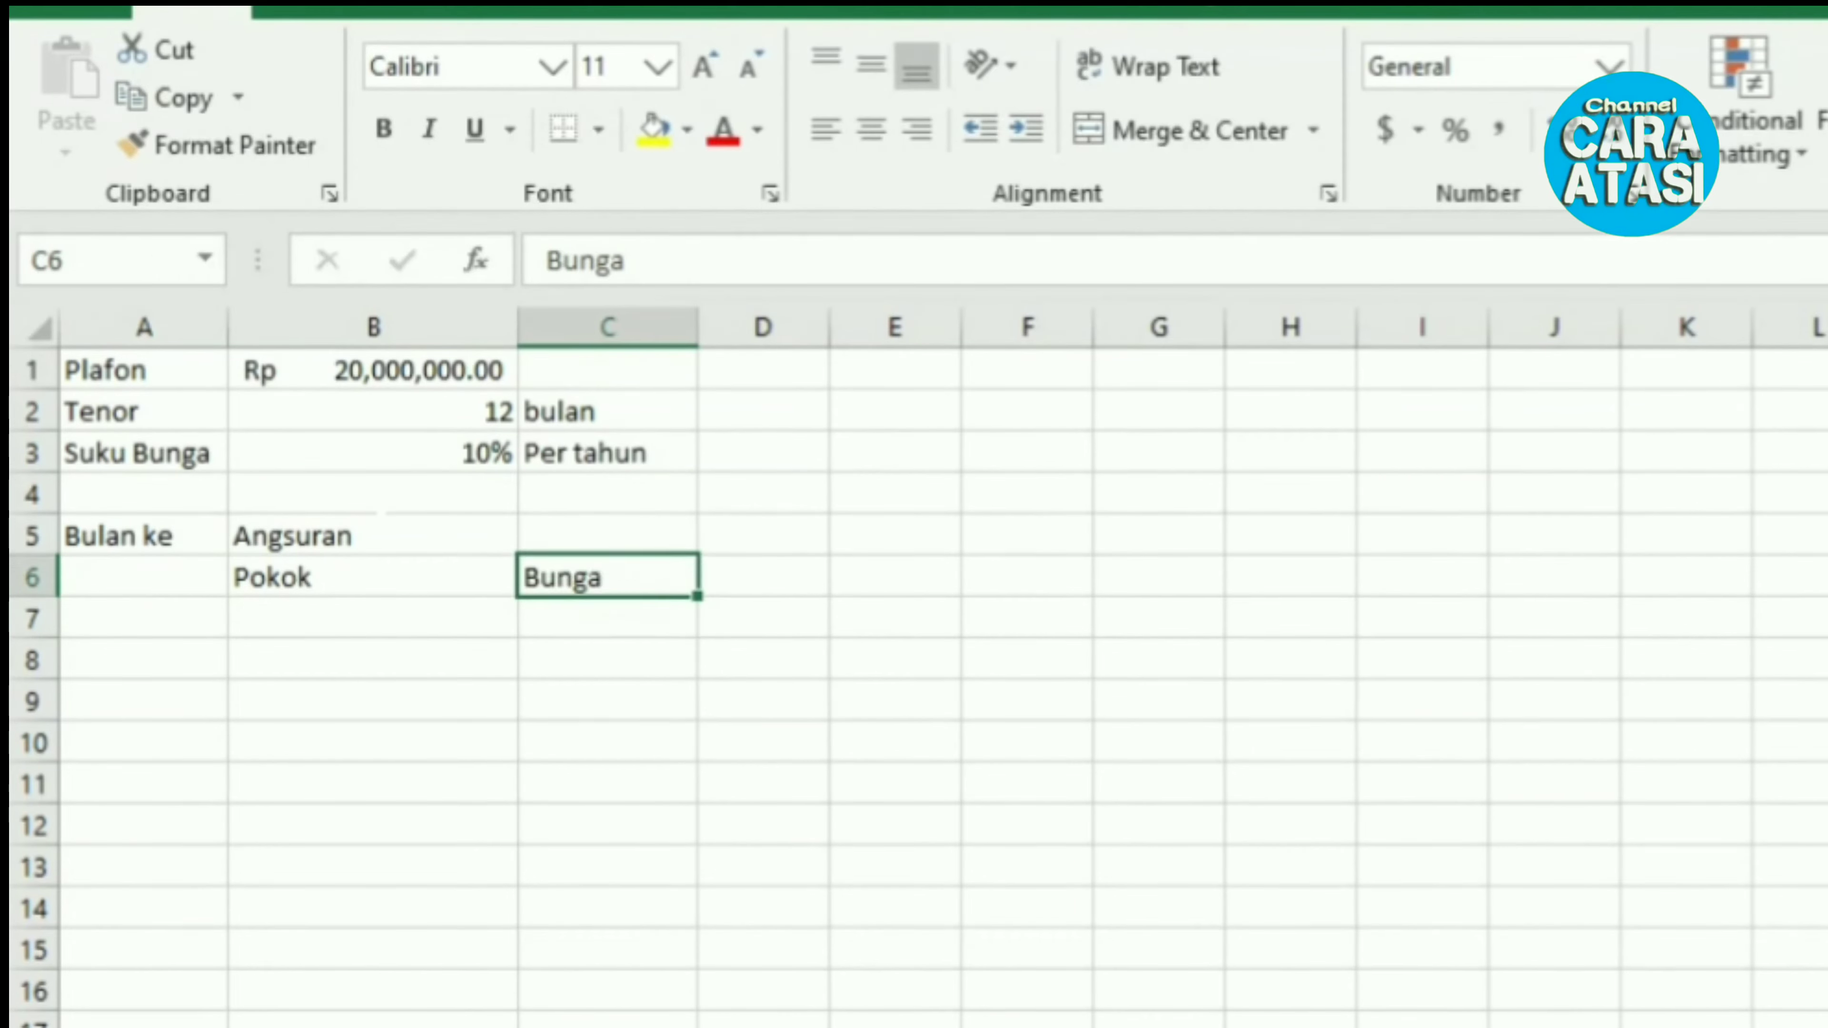
key(Right)
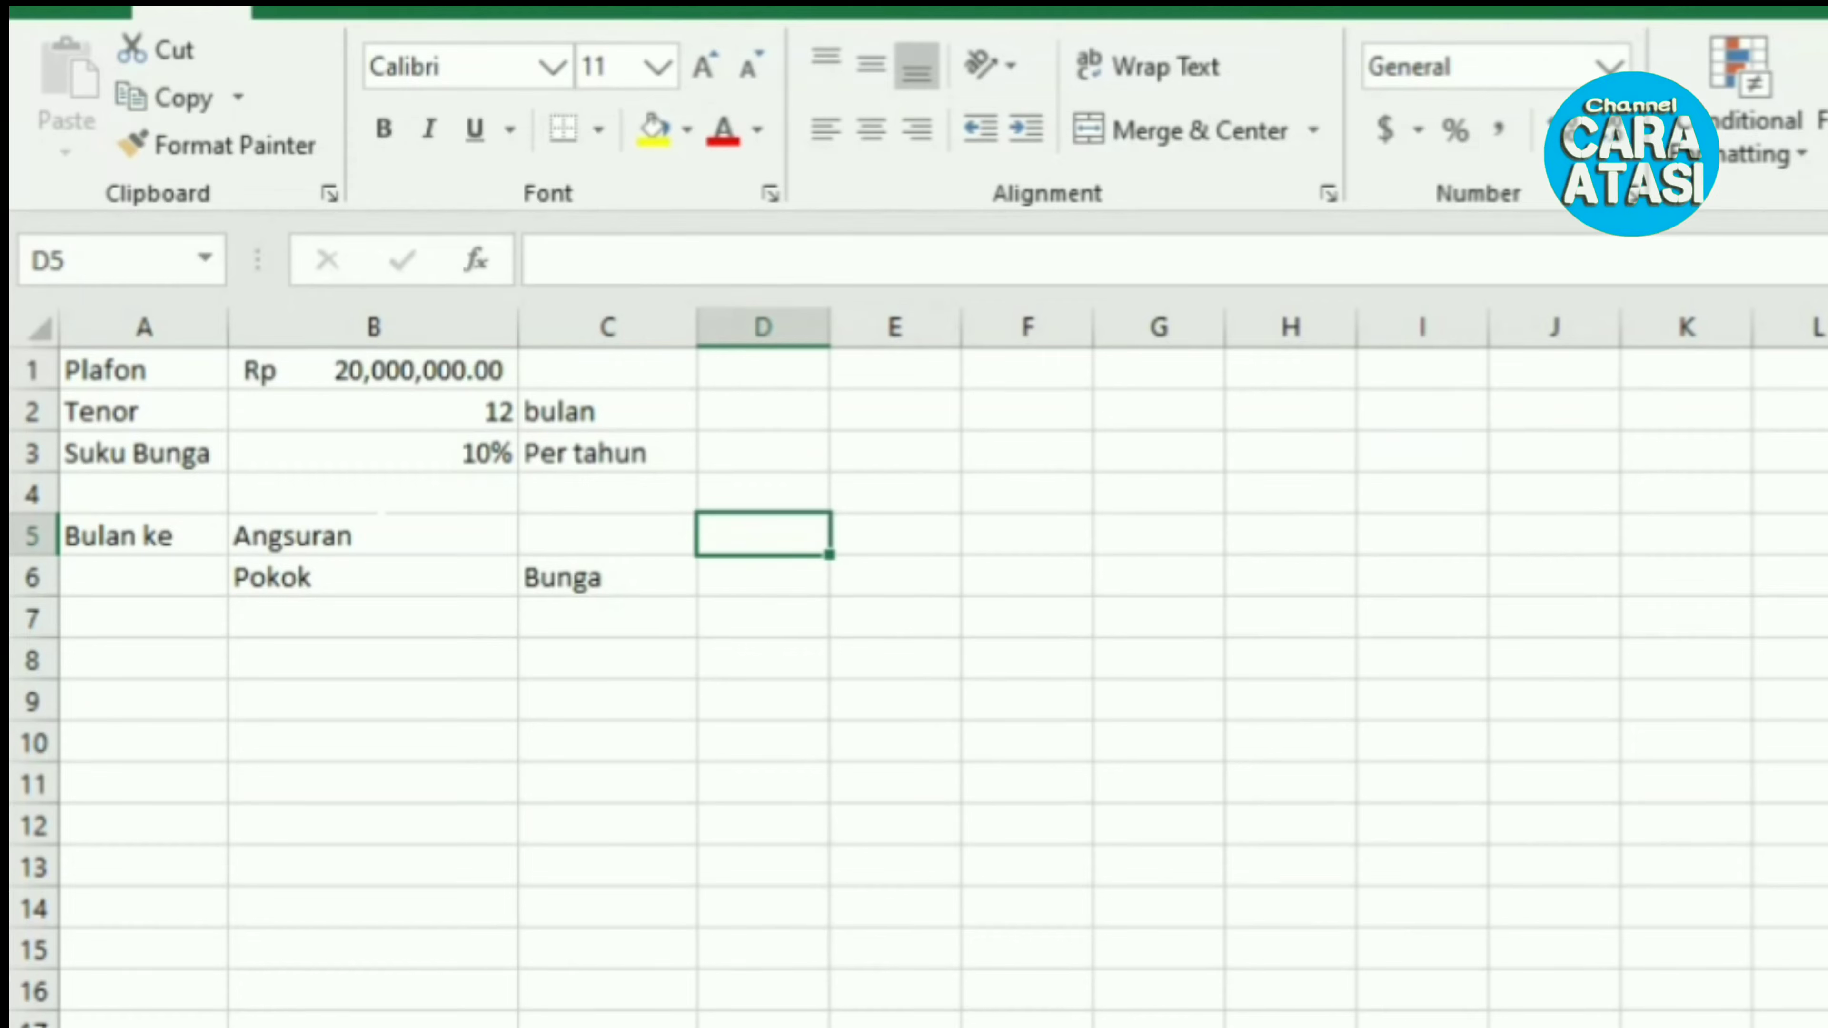
text(Jumlah)
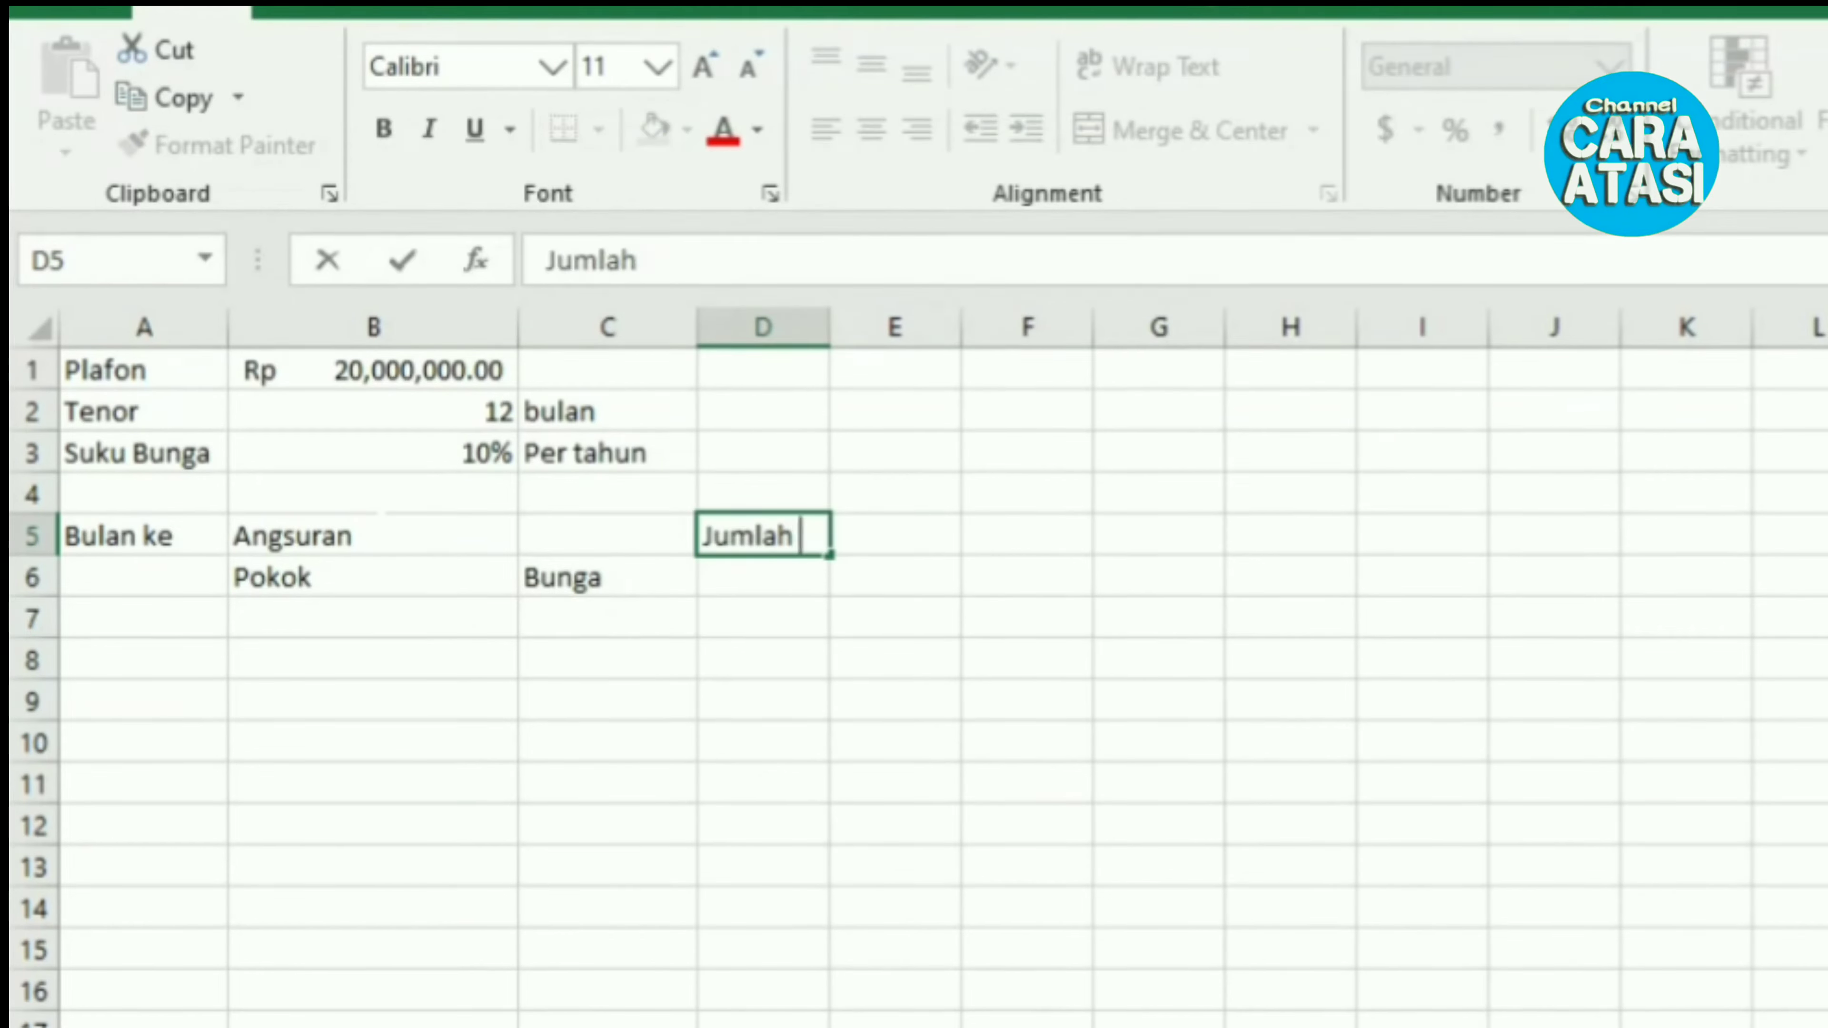
text( Angsuran)
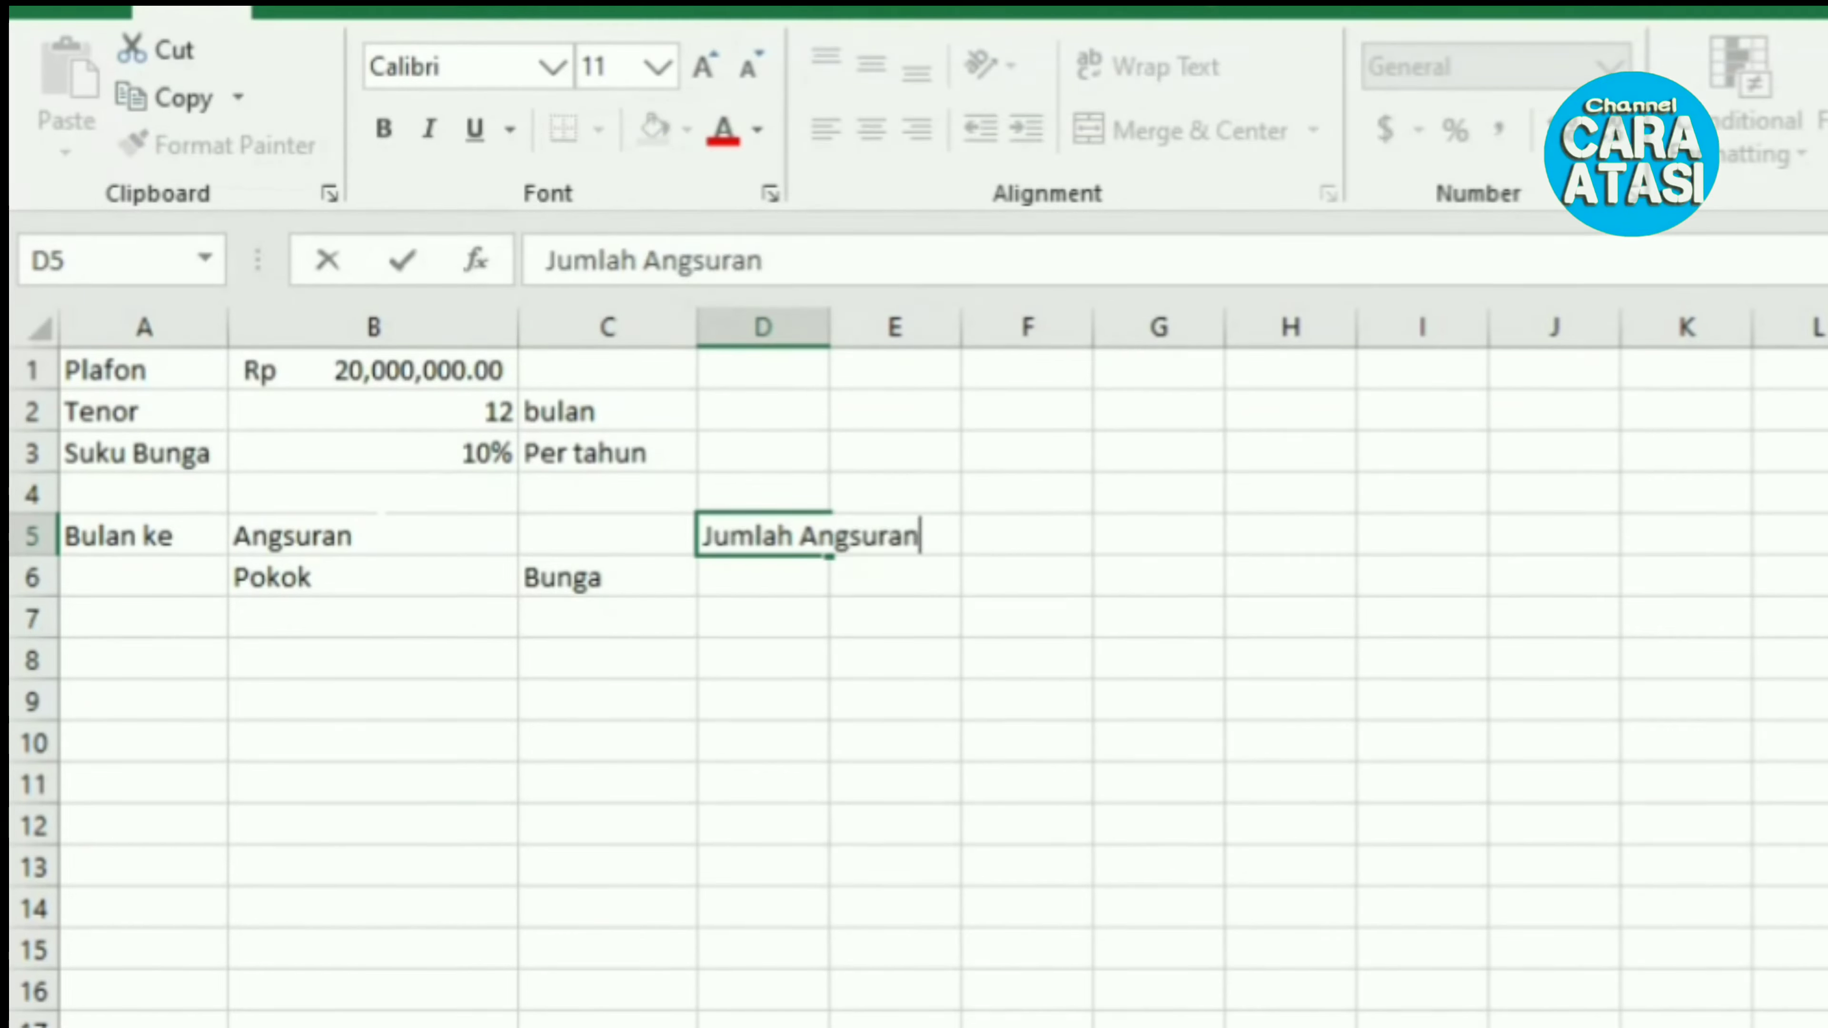
key(Return)
key(Up)
key(Right)
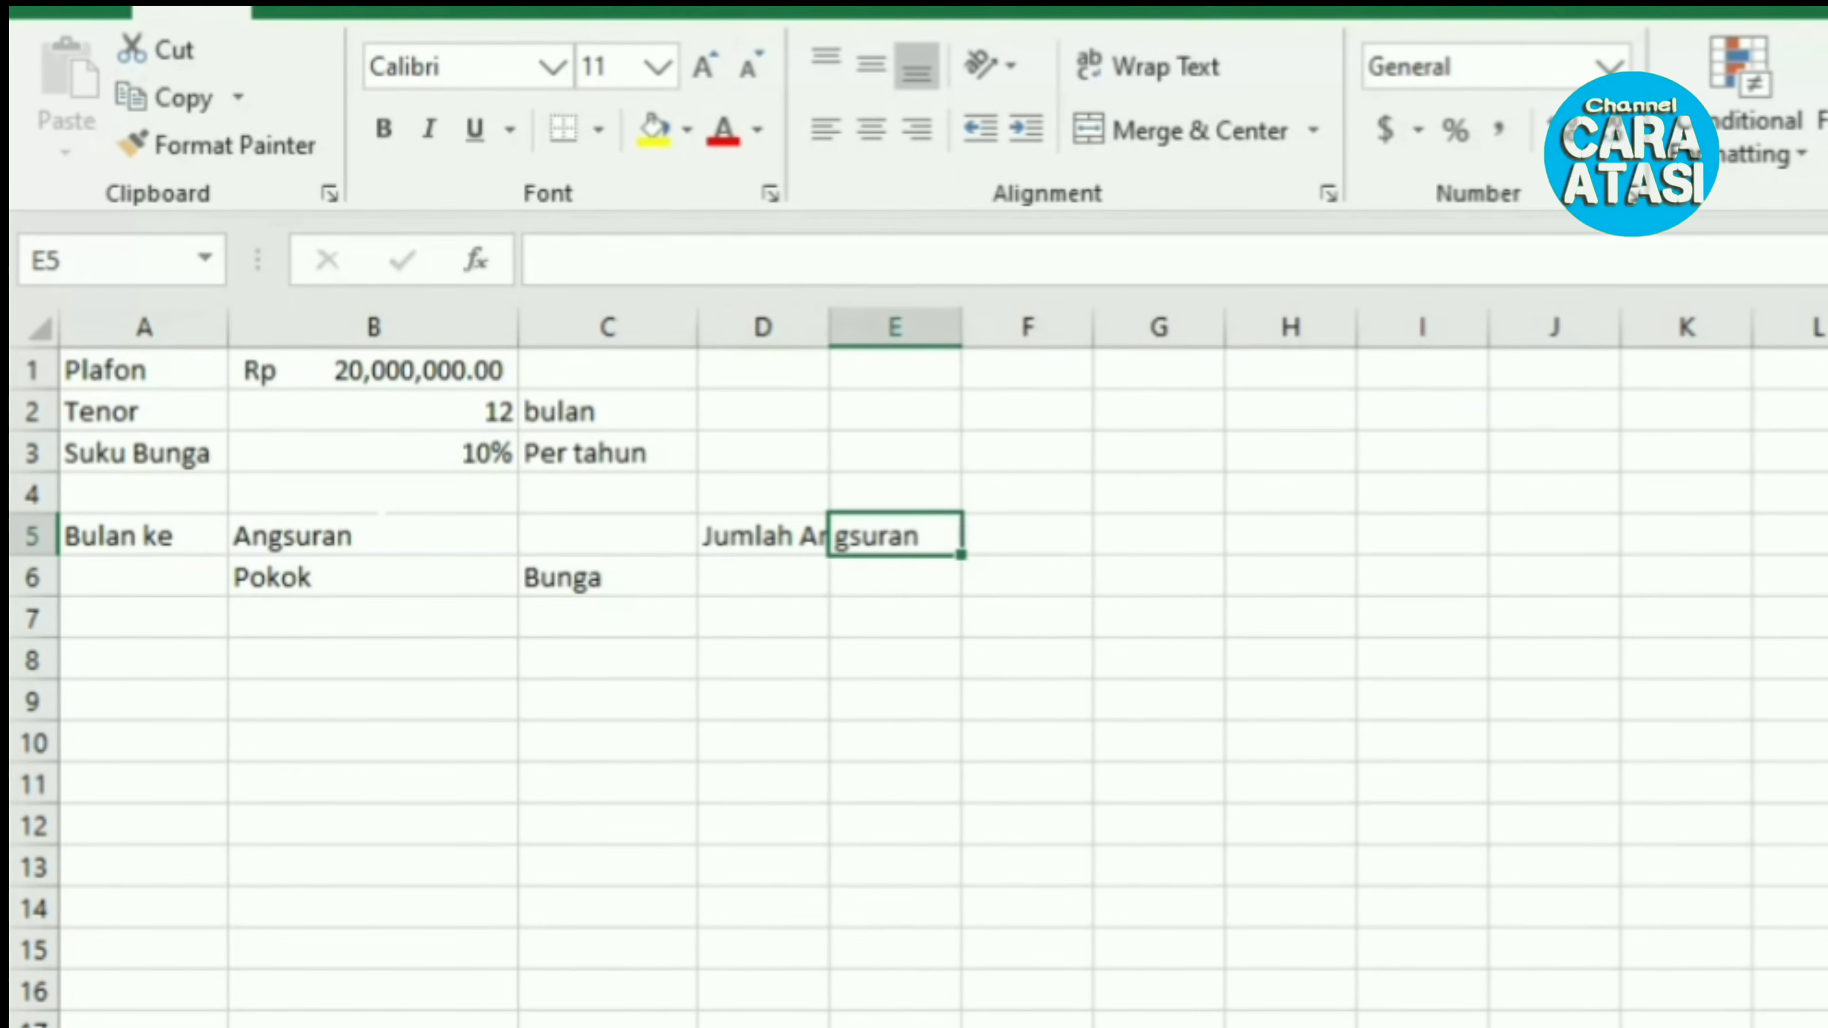
Step: Enter the header Saldo Pinjaman in cell E5
text(Saldo P)
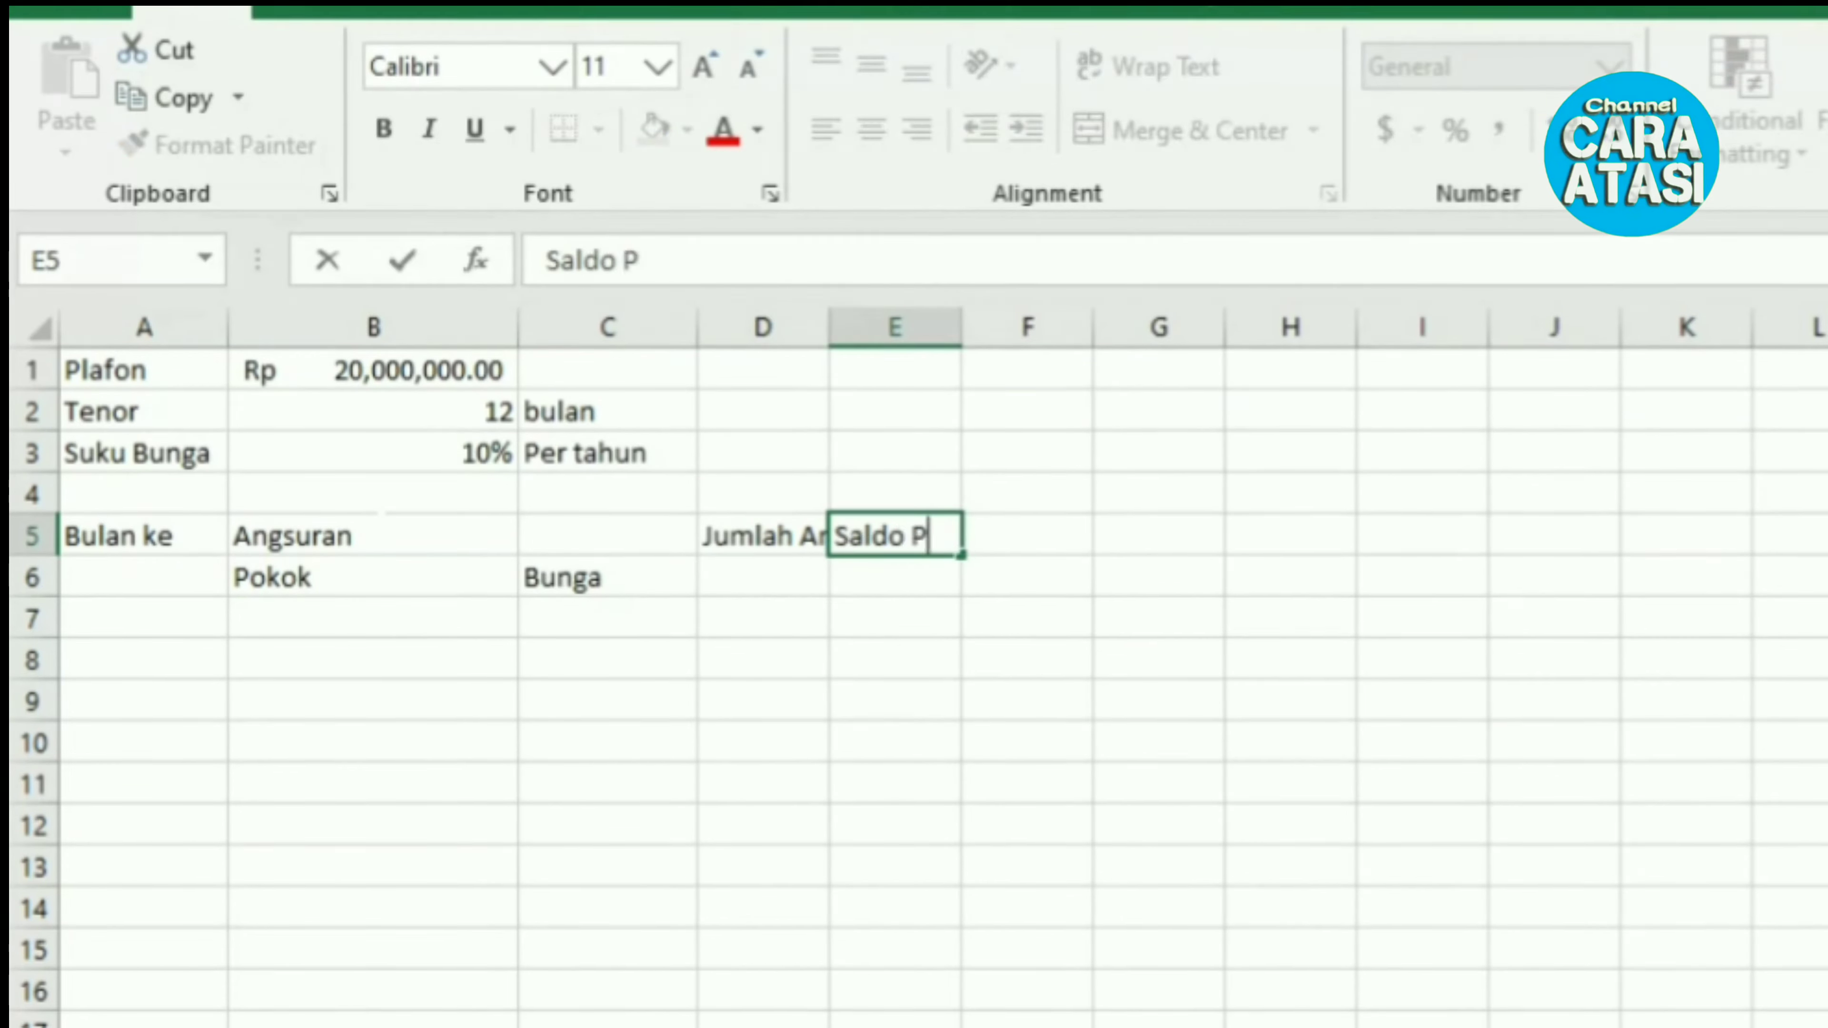
text(injaman)
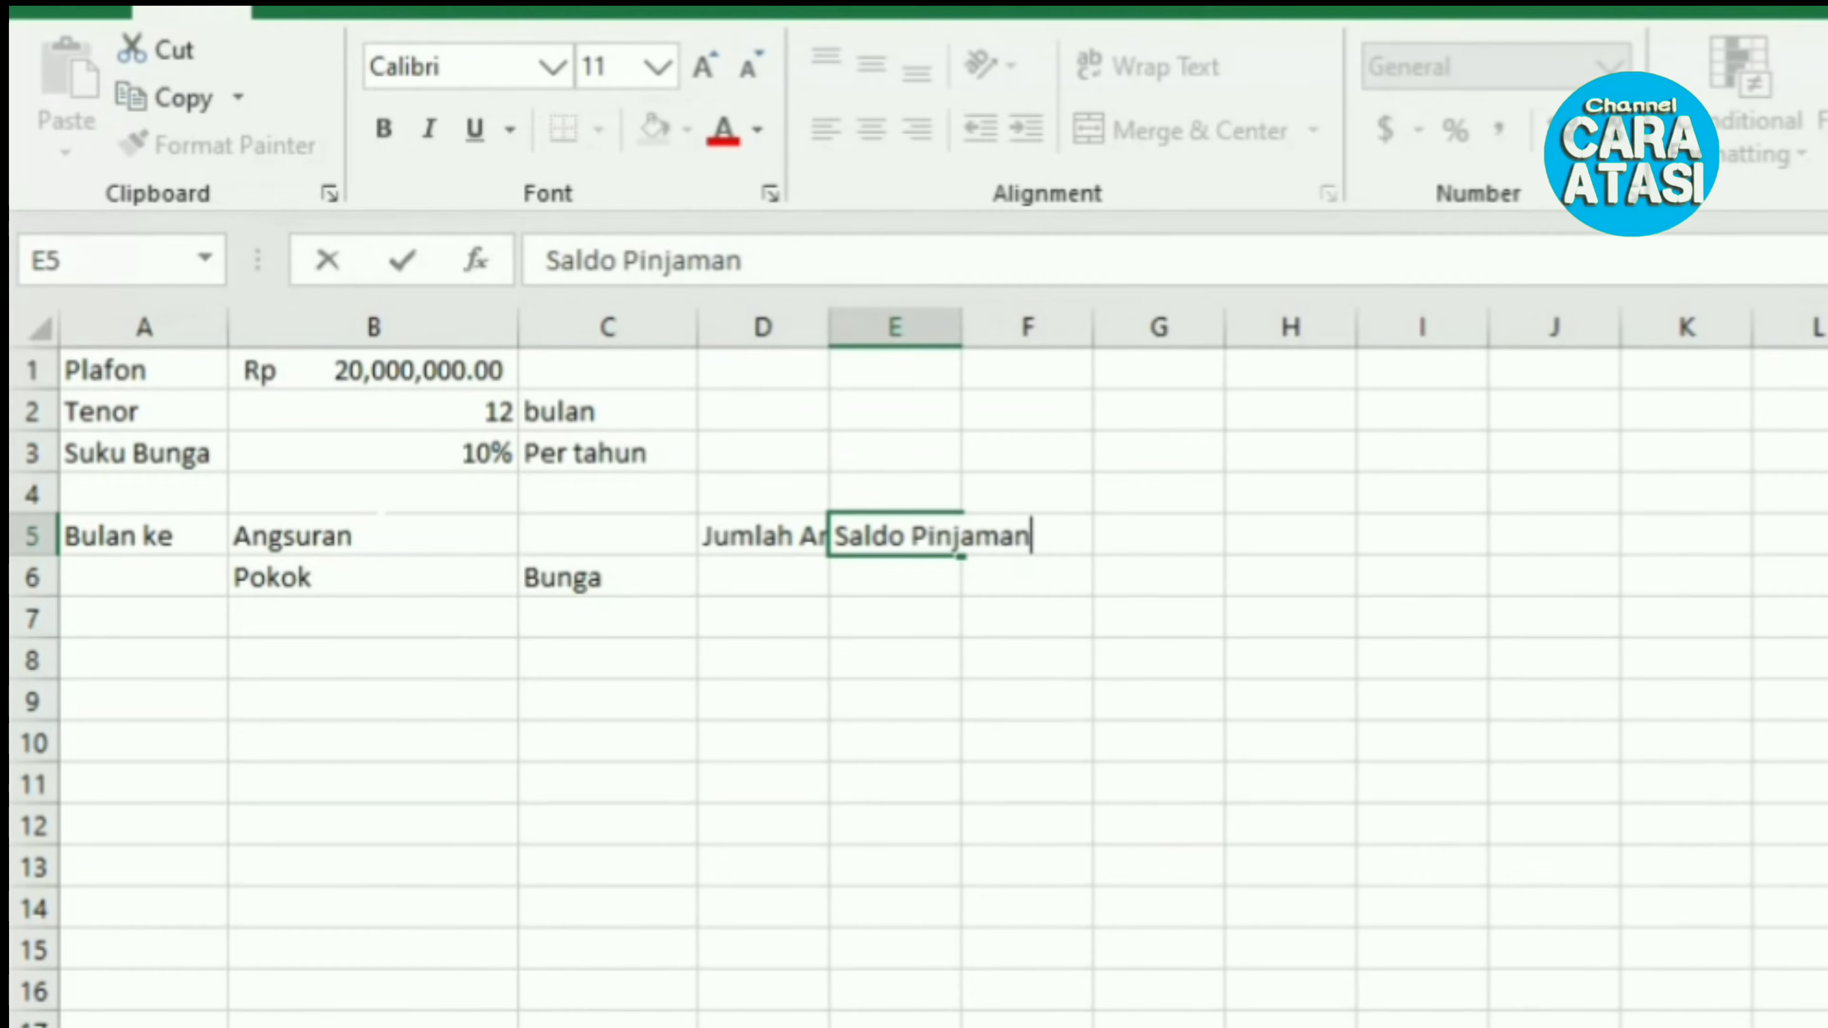
key(Return)
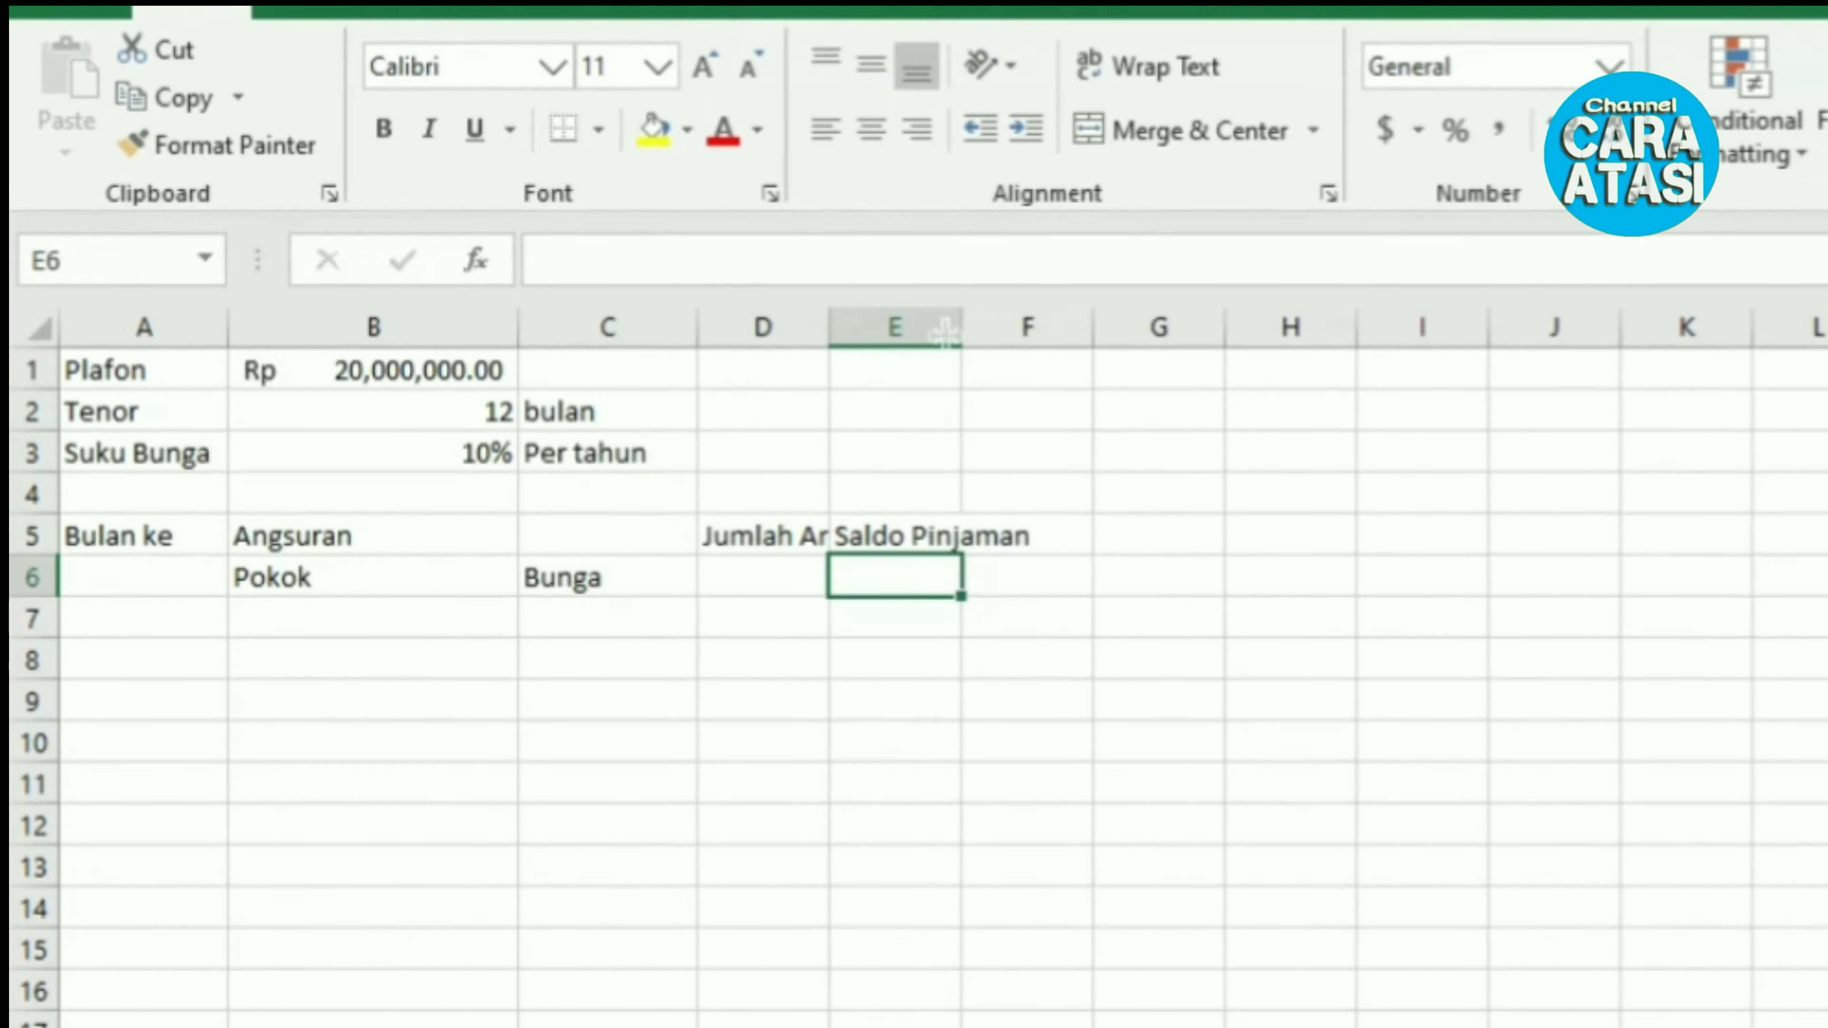
Step: Widen columns D and E so the headers Jumlah Angsuran and Saldo Pinjaman fit with extra room
drag(965, 326, 966, 325)
drag(229, 328, 227, 329)
drag(247, 399, 247, 398)
drag(574, 398, 600, 398)
drag(954, 397, 1132, 397)
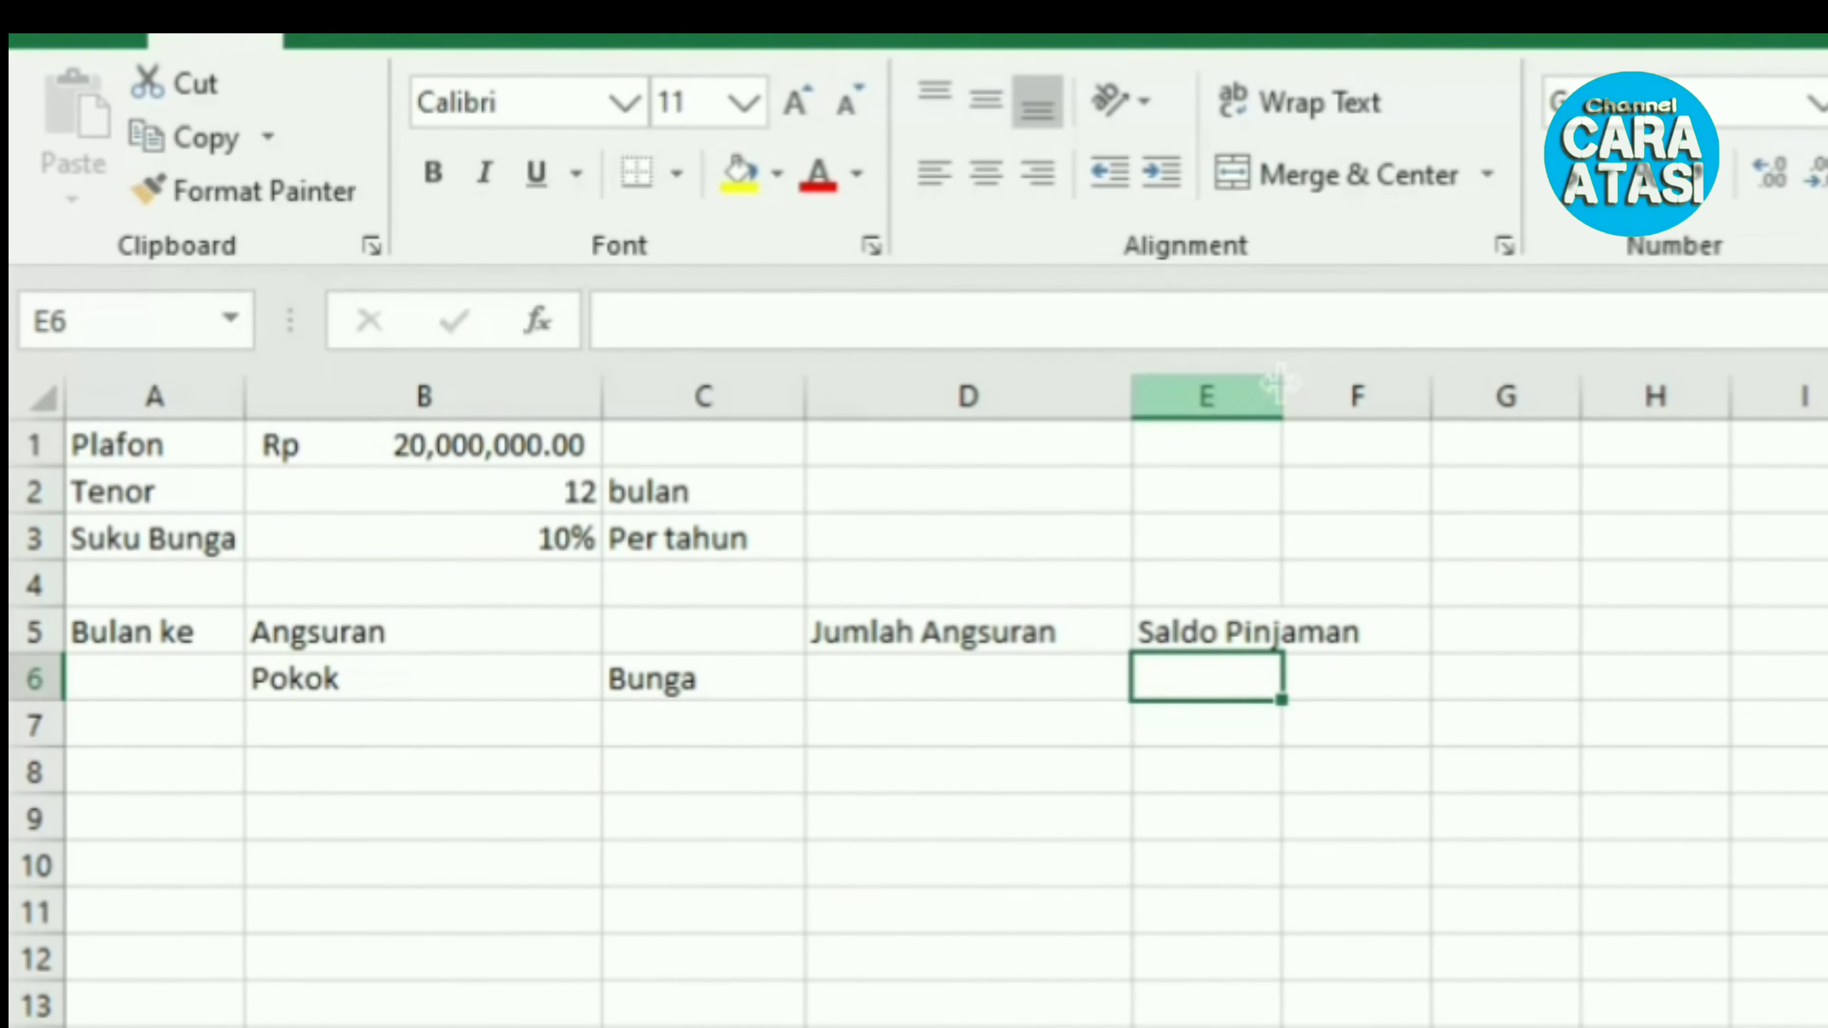
drag(1281, 398, 1432, 398)
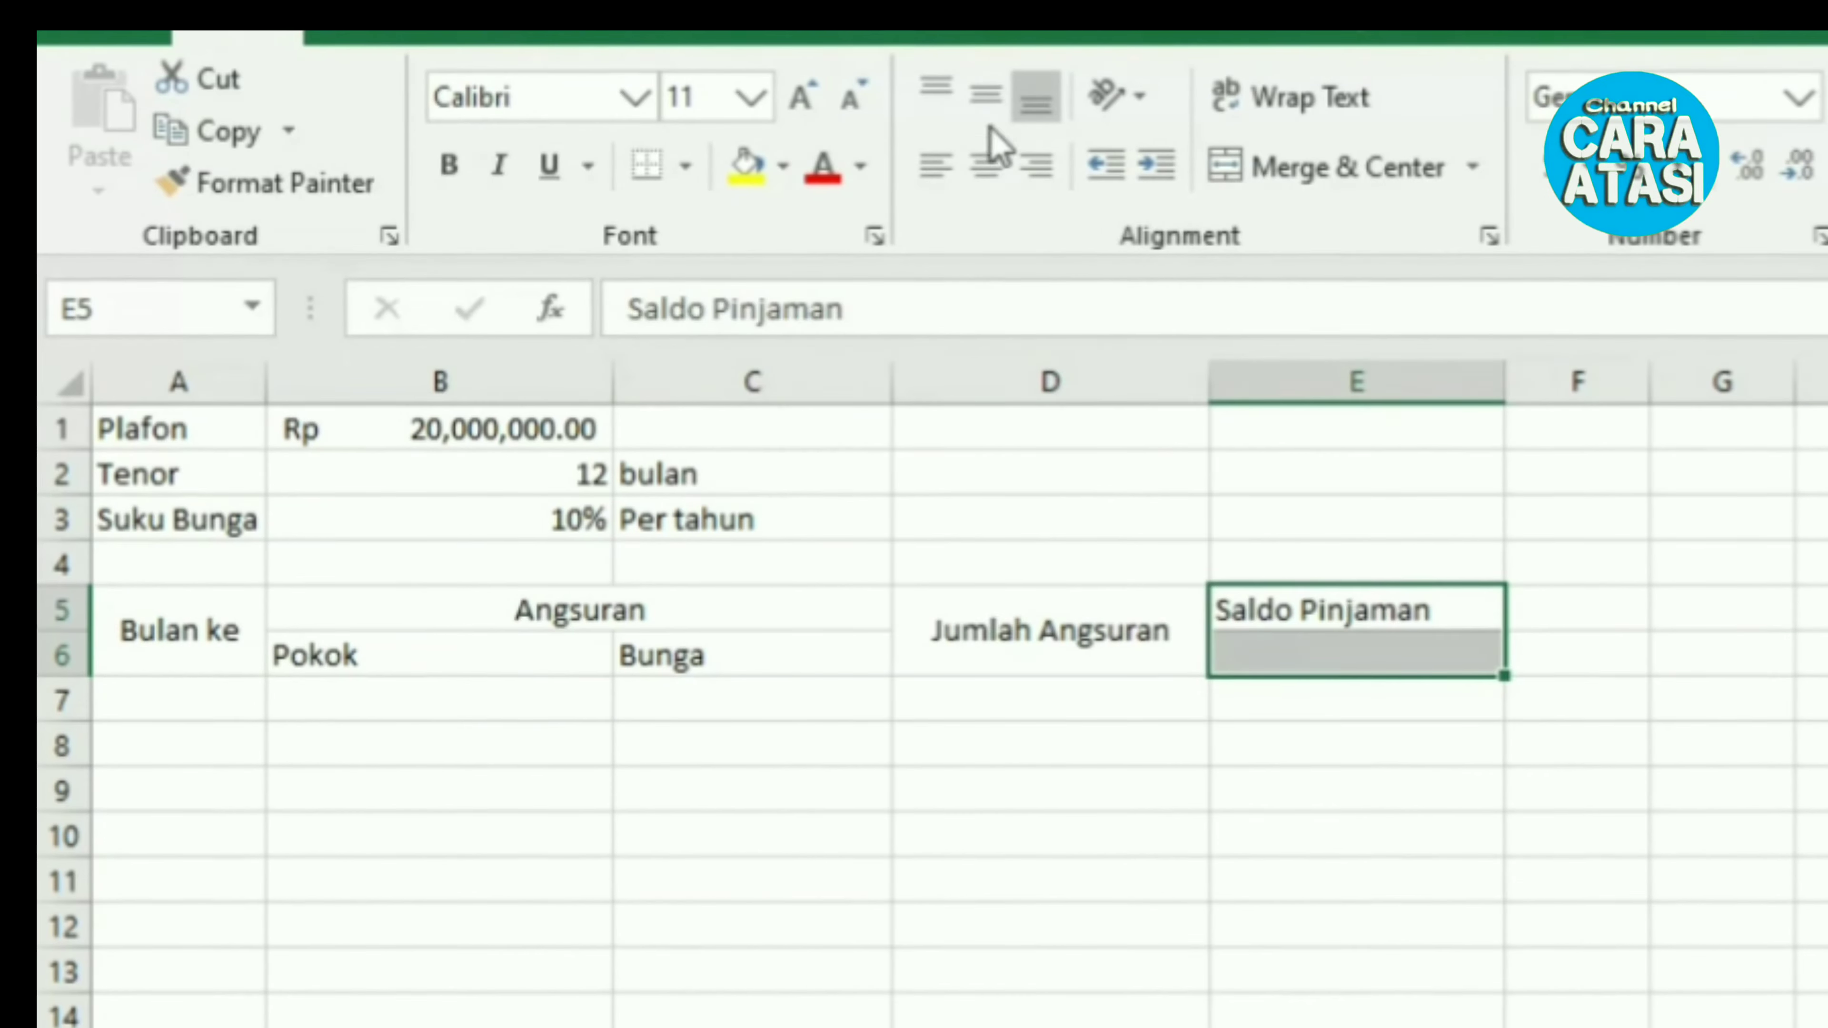
Step: Merge and center Saldo Pinjaman across E5:E6 with middle alignment, and center the text of all table headers in A5:E6
click(990, 101)
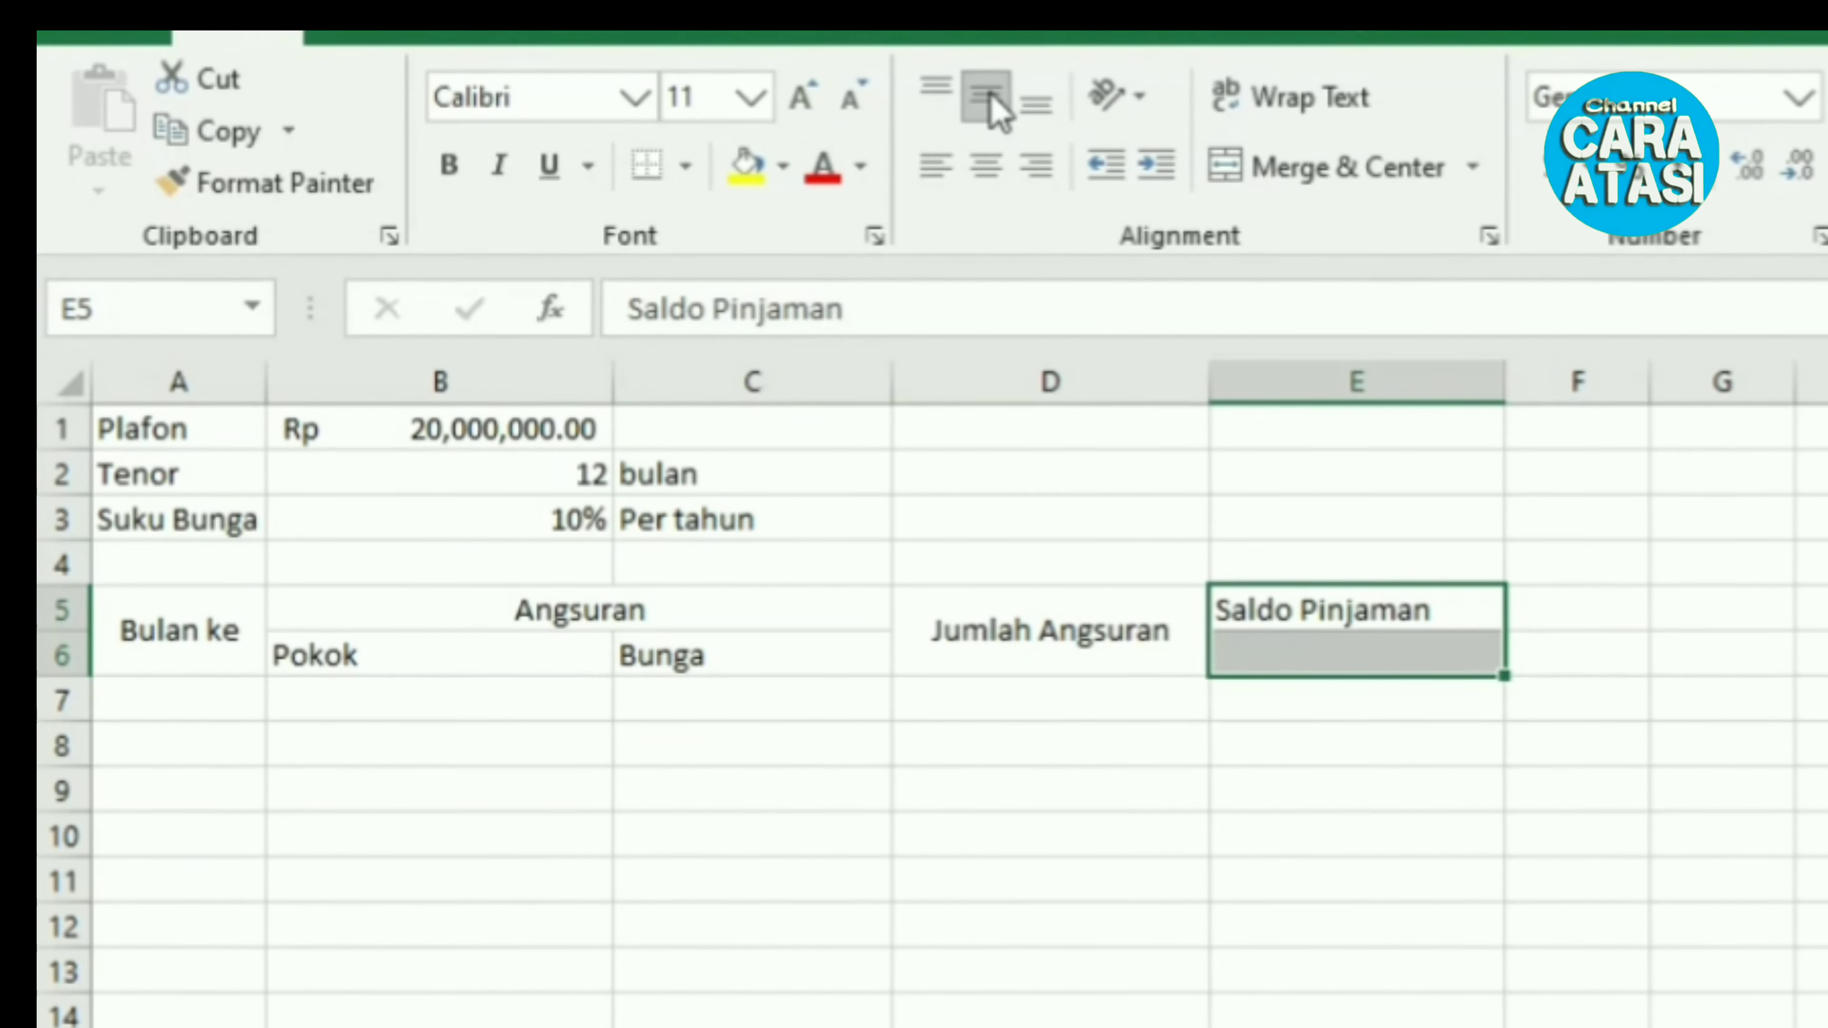
click(1314, 171)
click(179, 628)
drag(178, 631, 1357, 652)
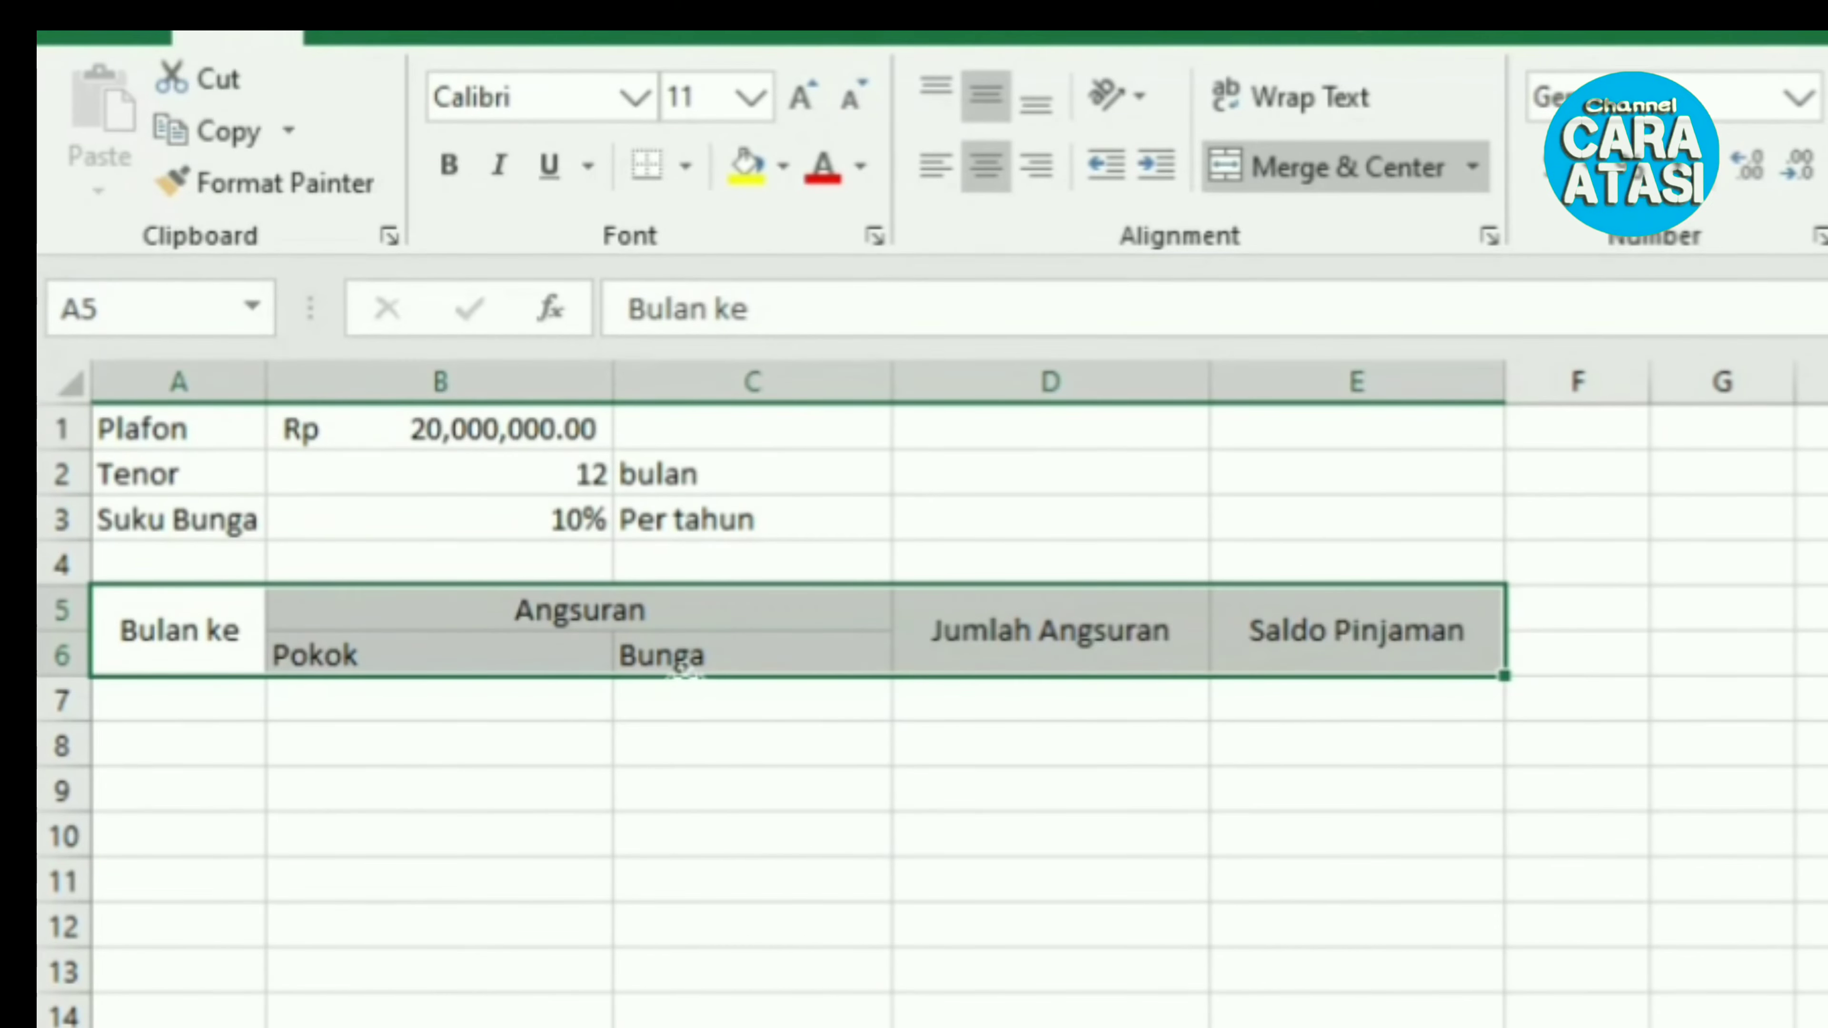
click(971, 167)
click(972, 167)
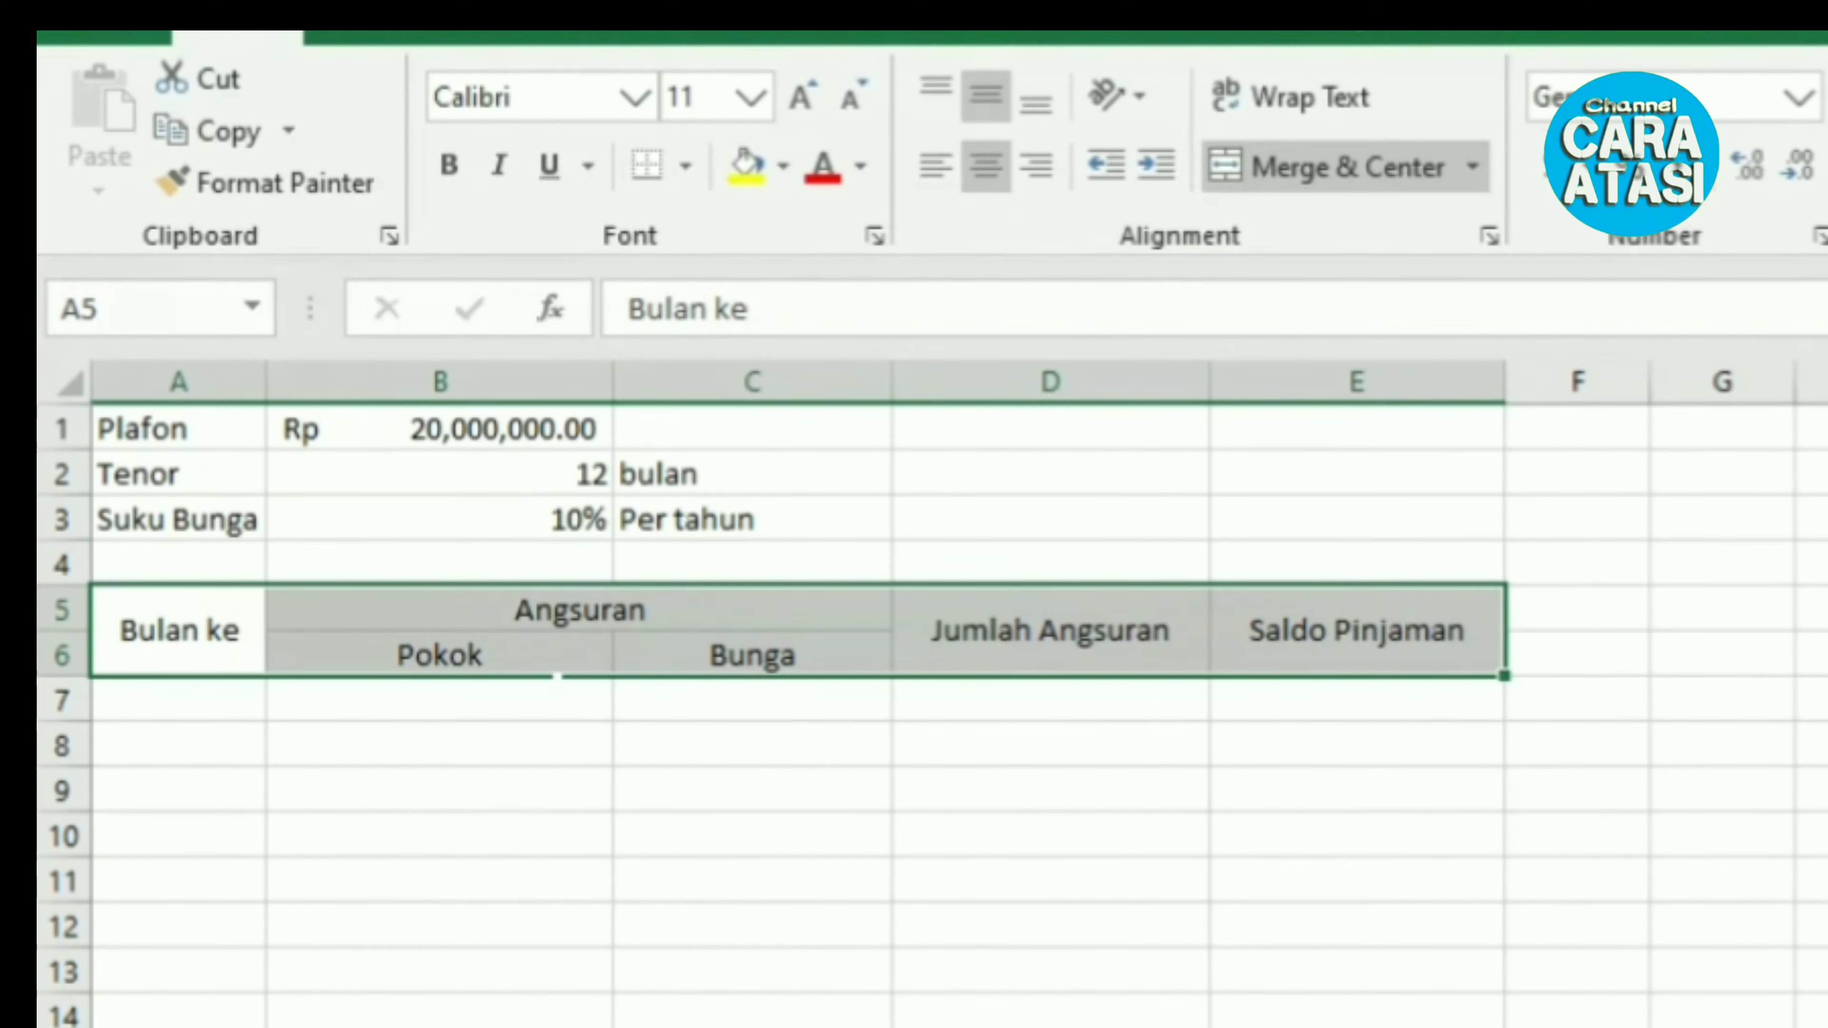
click(552, 627)
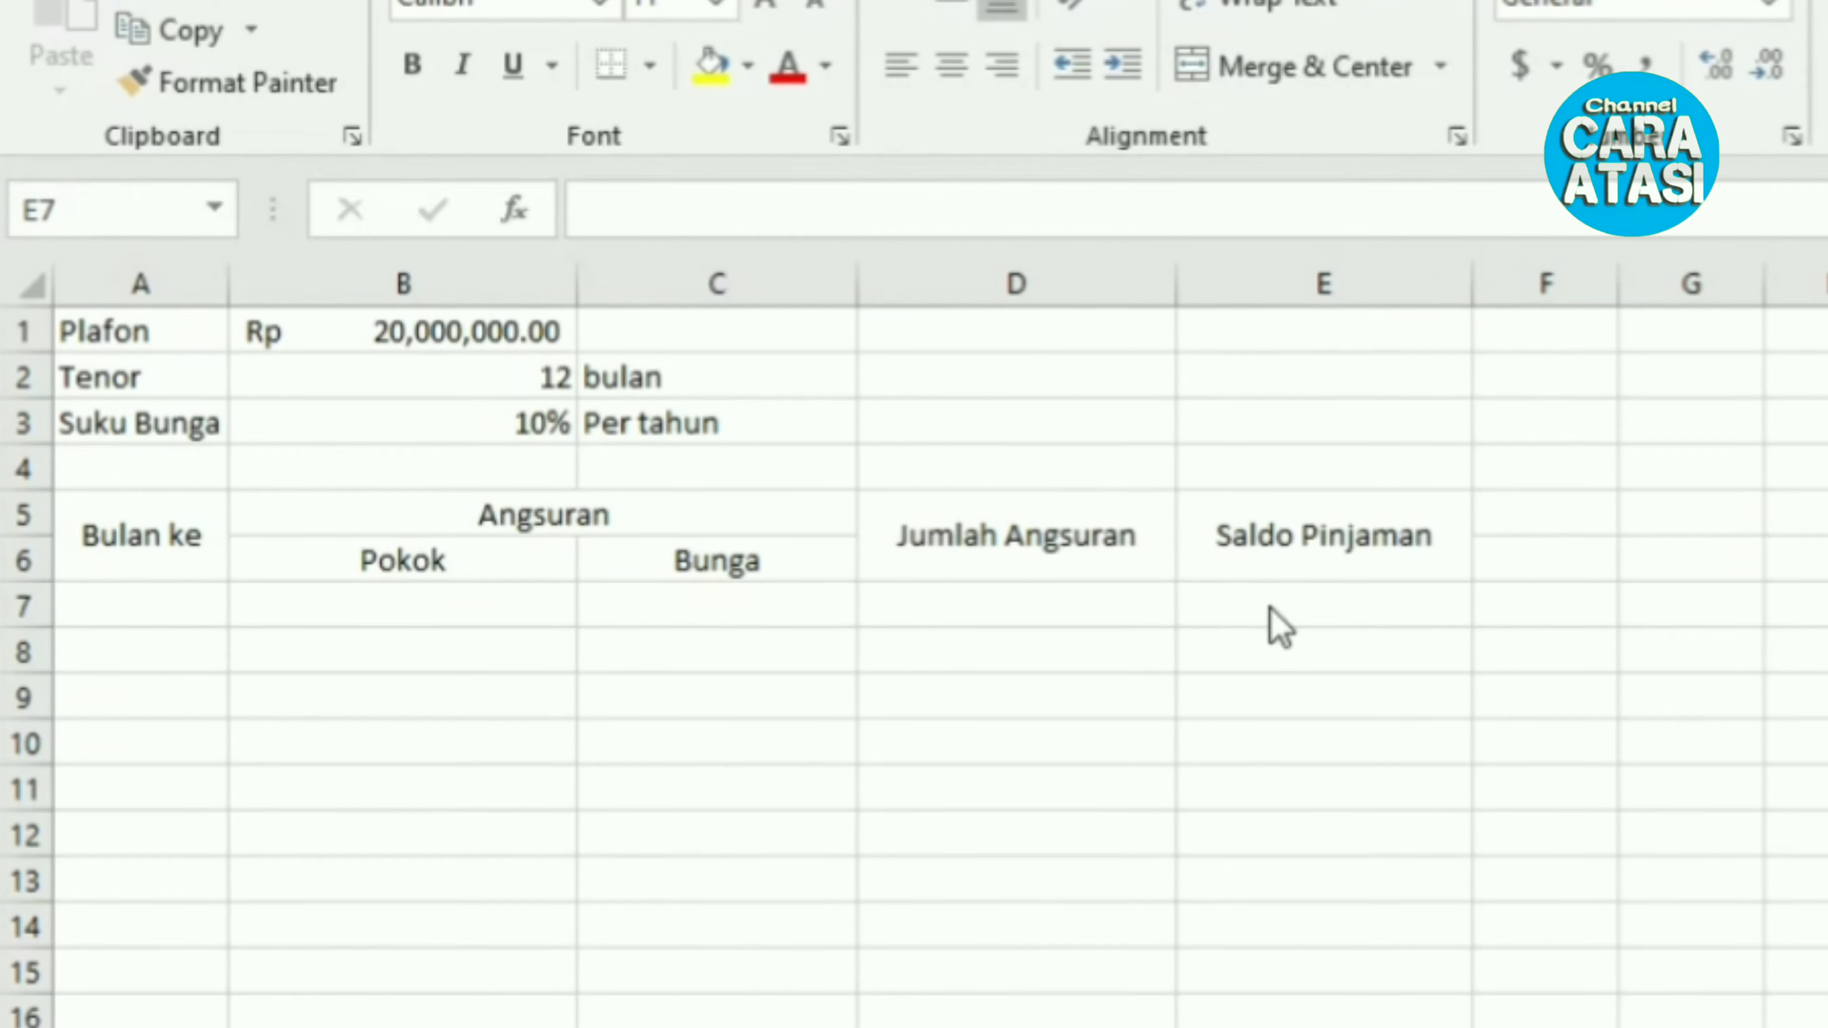
Step: Enter the formula =B1 in cell E7 to link the opening loan balance to the Plafon amount
click(1271, 611)
text(=)
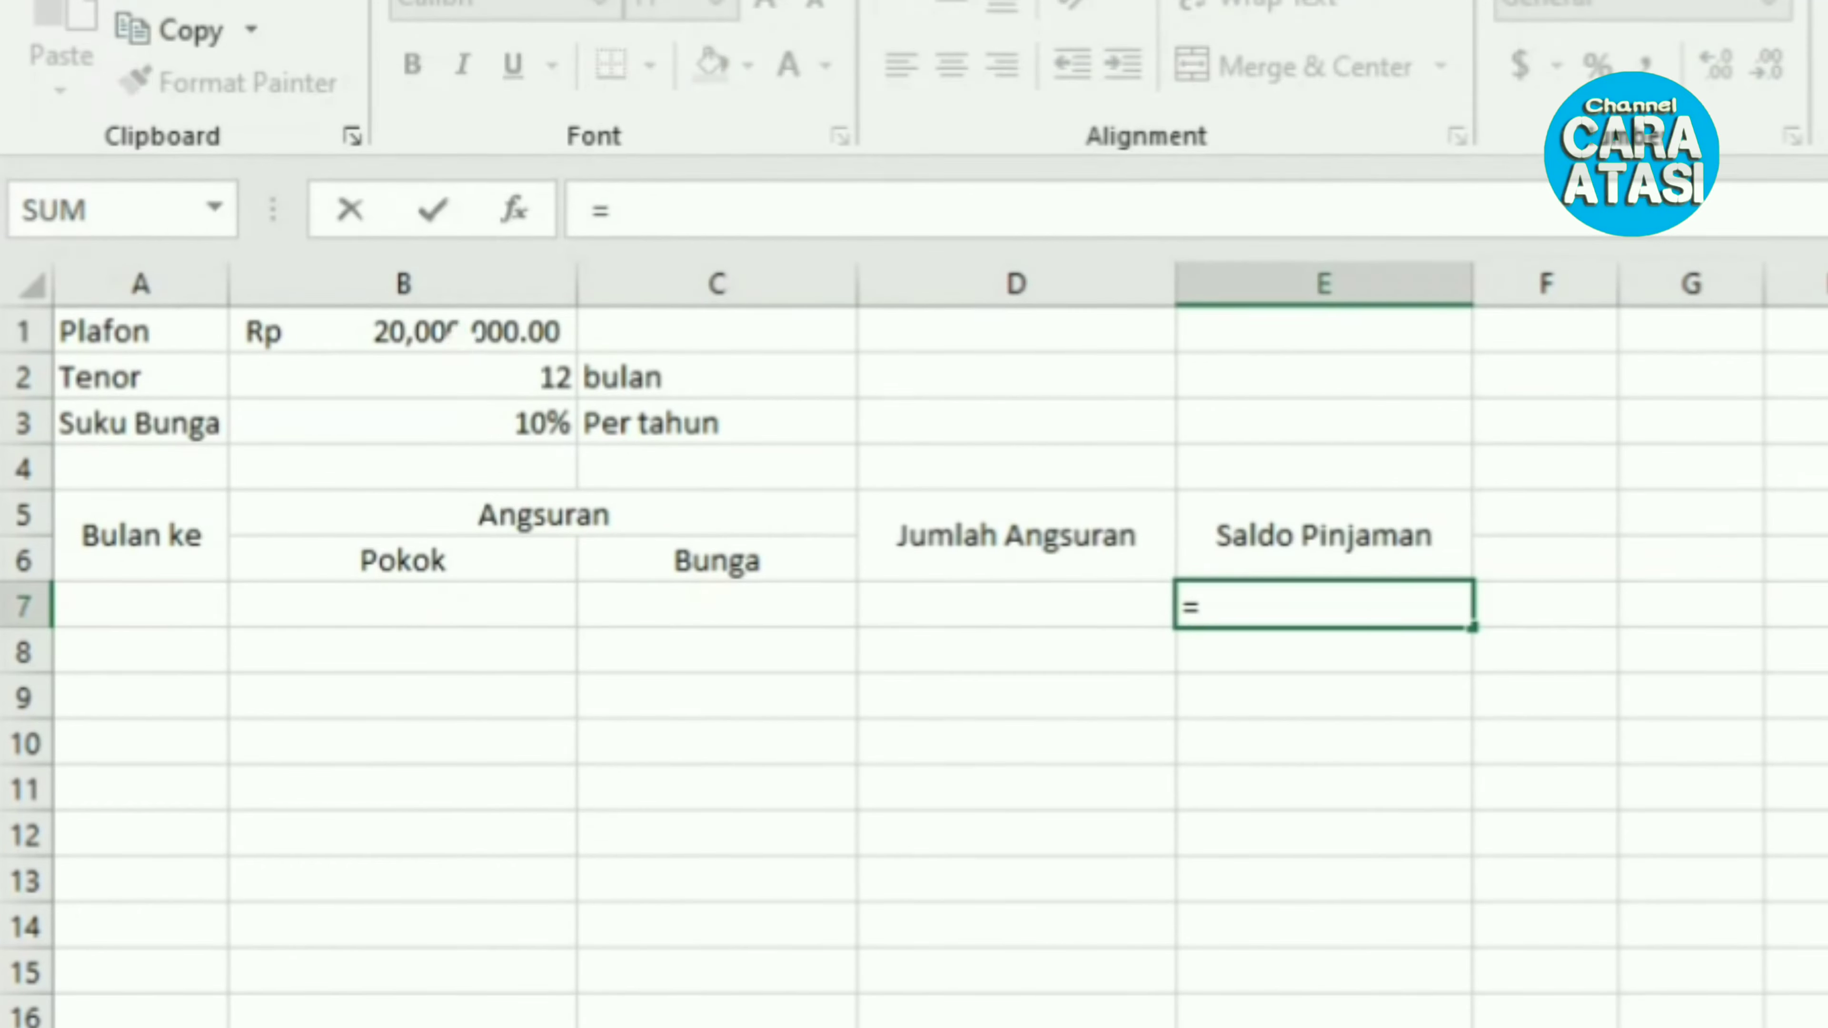
click(457, 335)
key(Return)
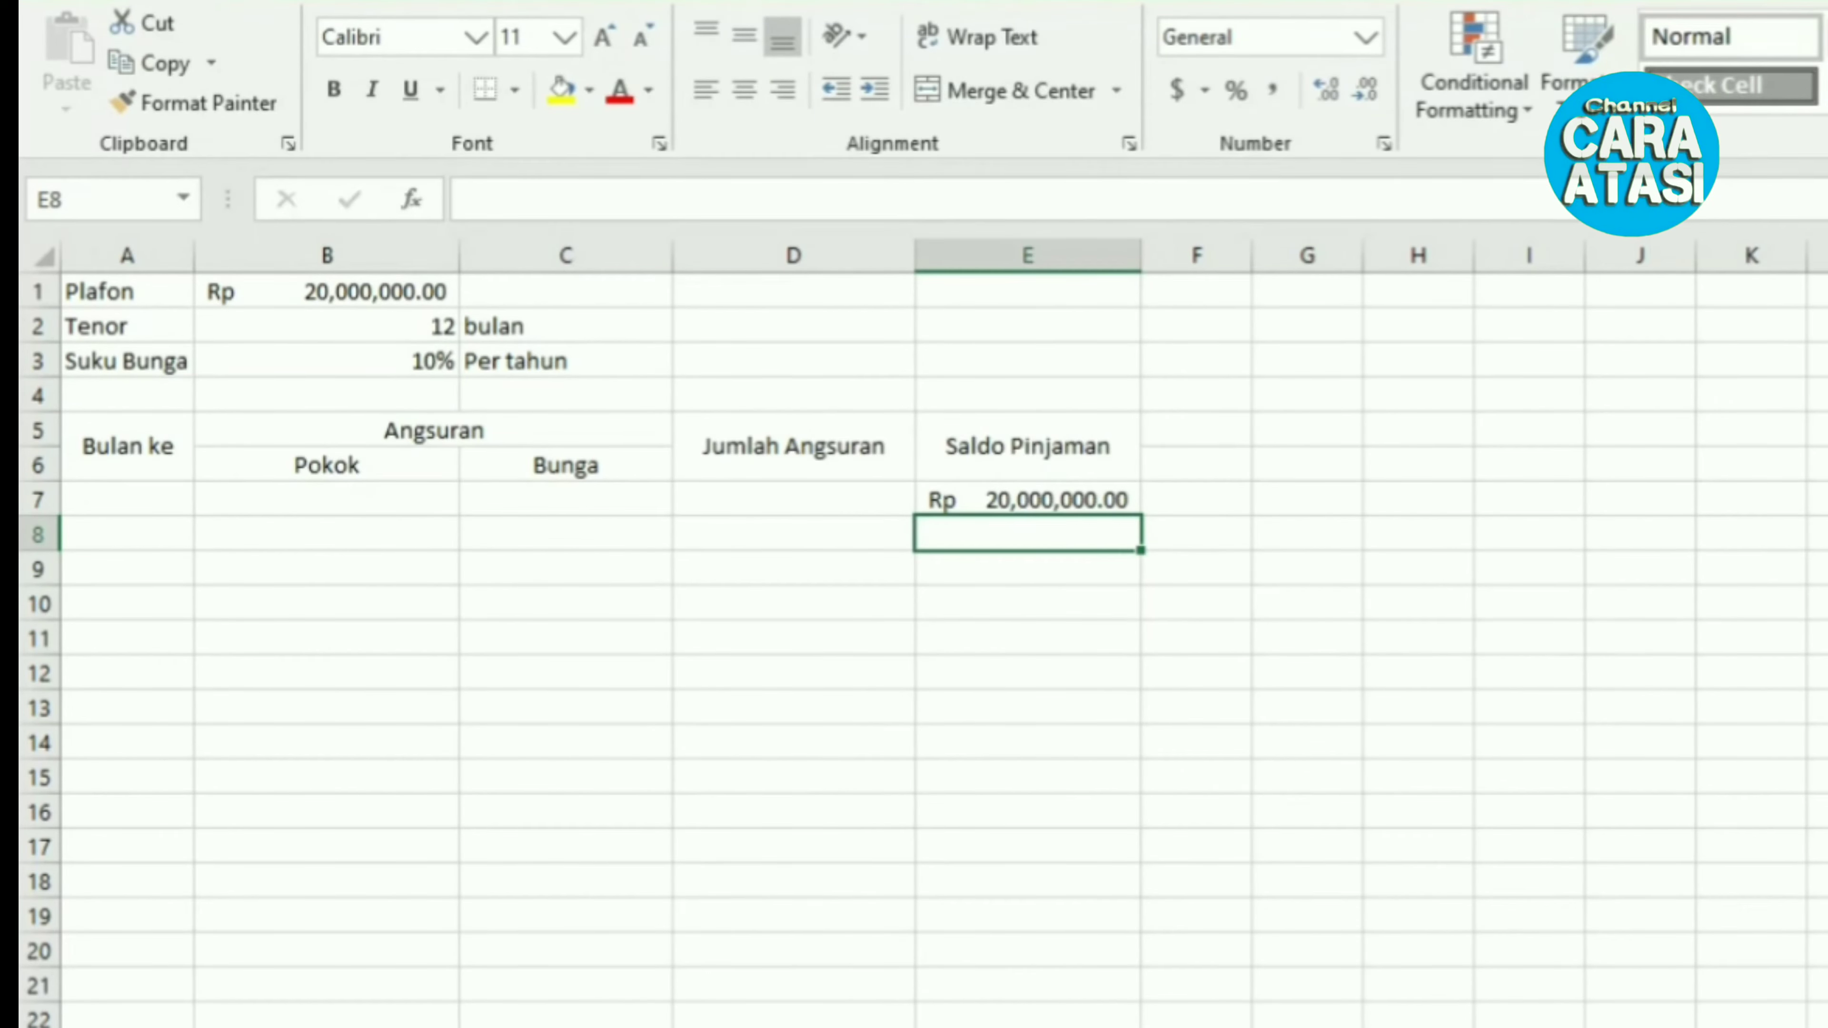
Step: Number the months 1 to 12 down A8:A19 by entering 1 and 2 and extending the series
click(127, 534)
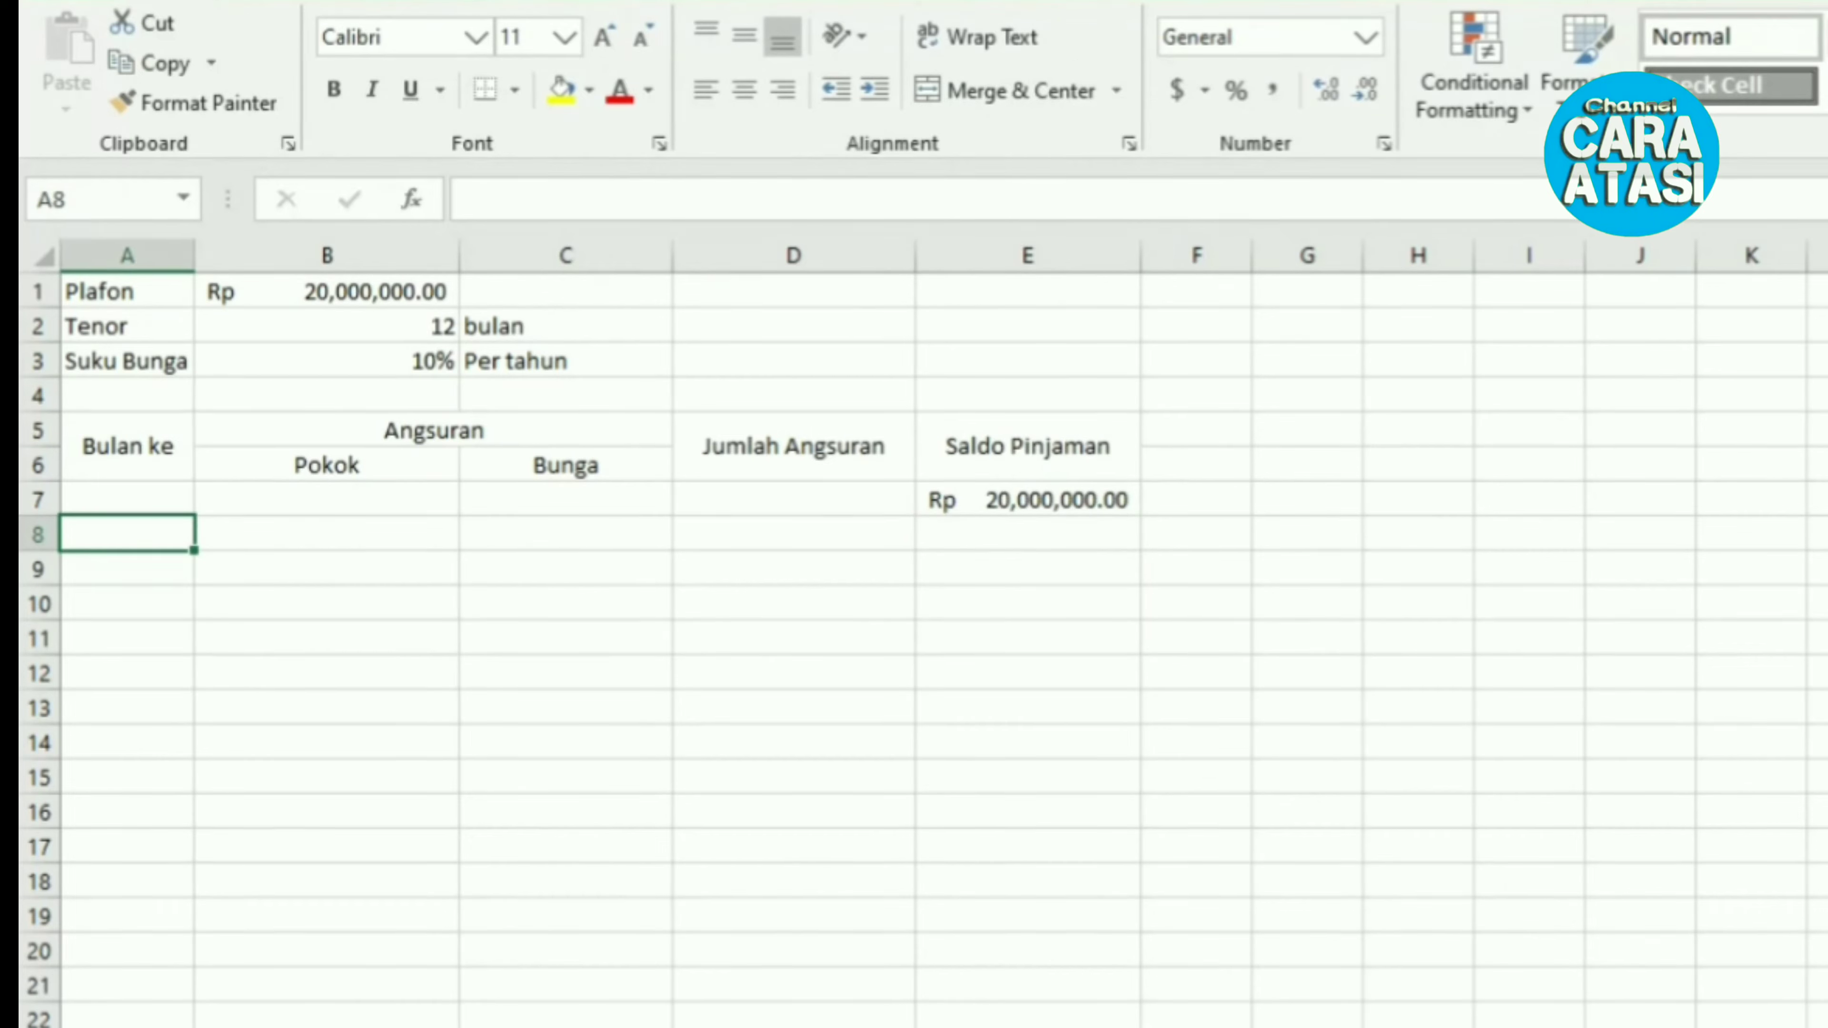
text(1)
key(Return)
text(2)
key(Return)
key(Up)
key(Up)
key(shift+Down)
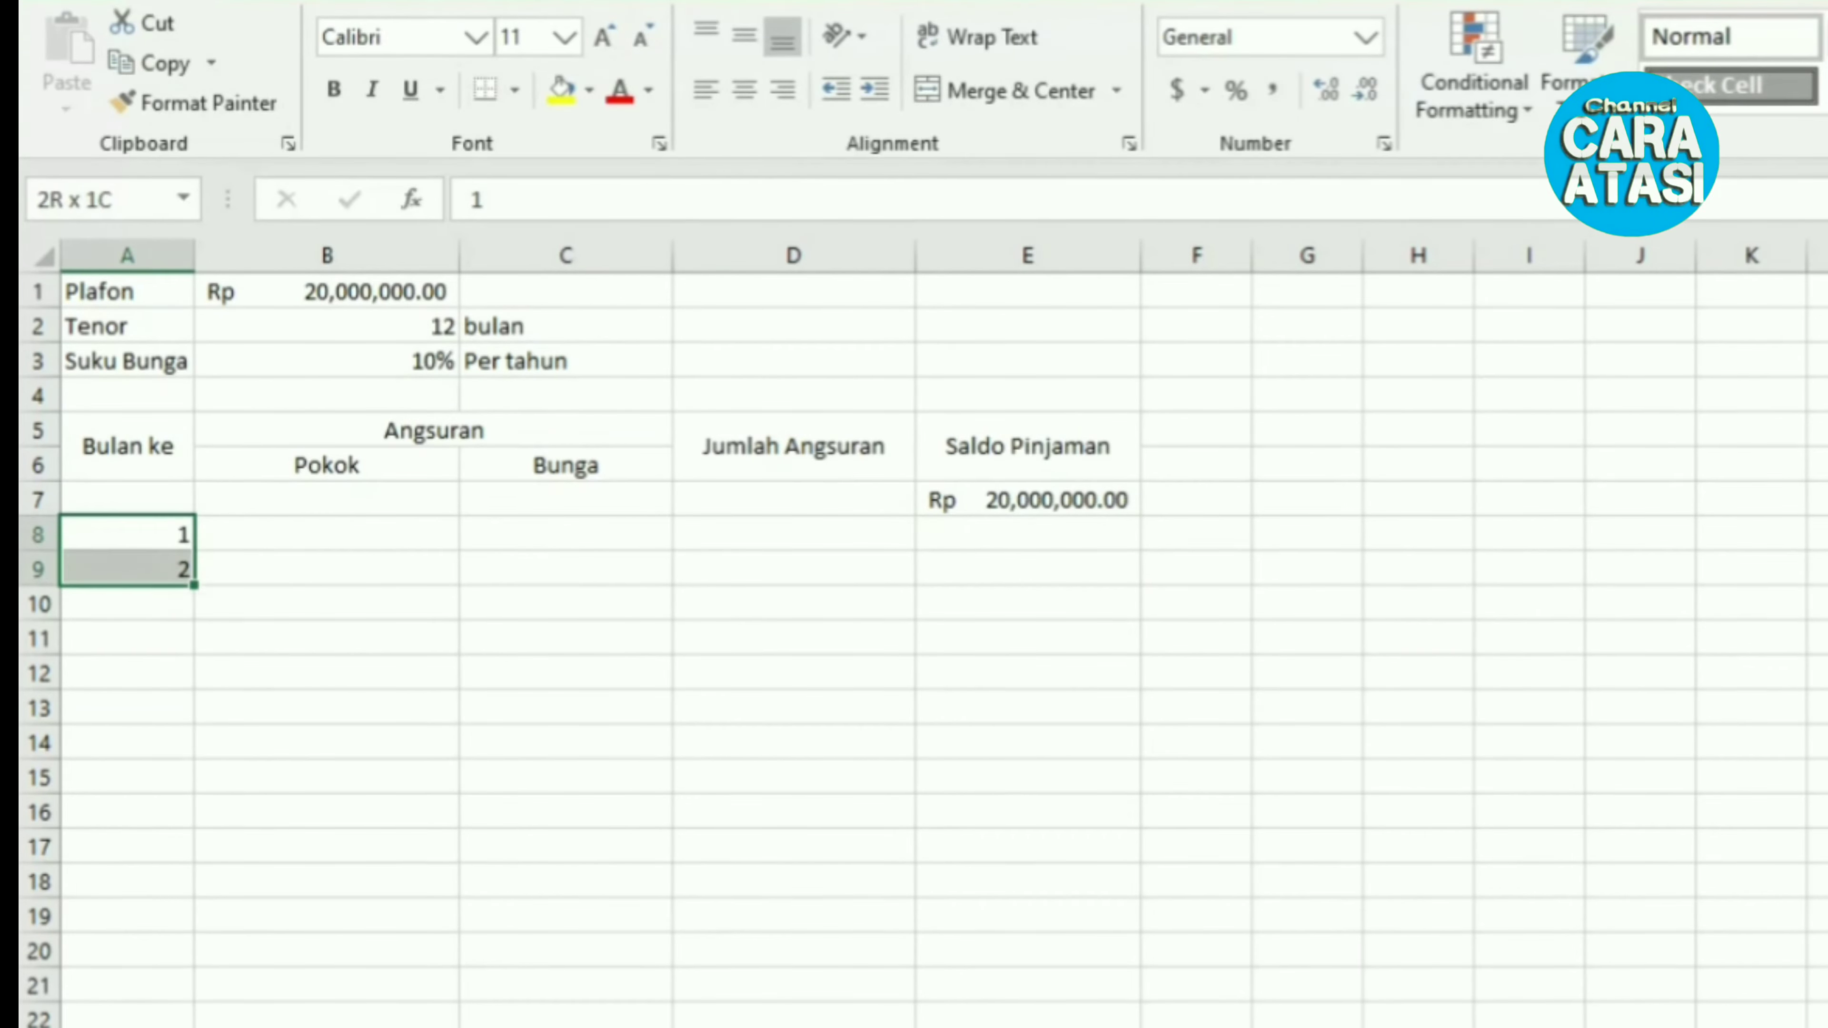
drag(194, 585, 196, 933)
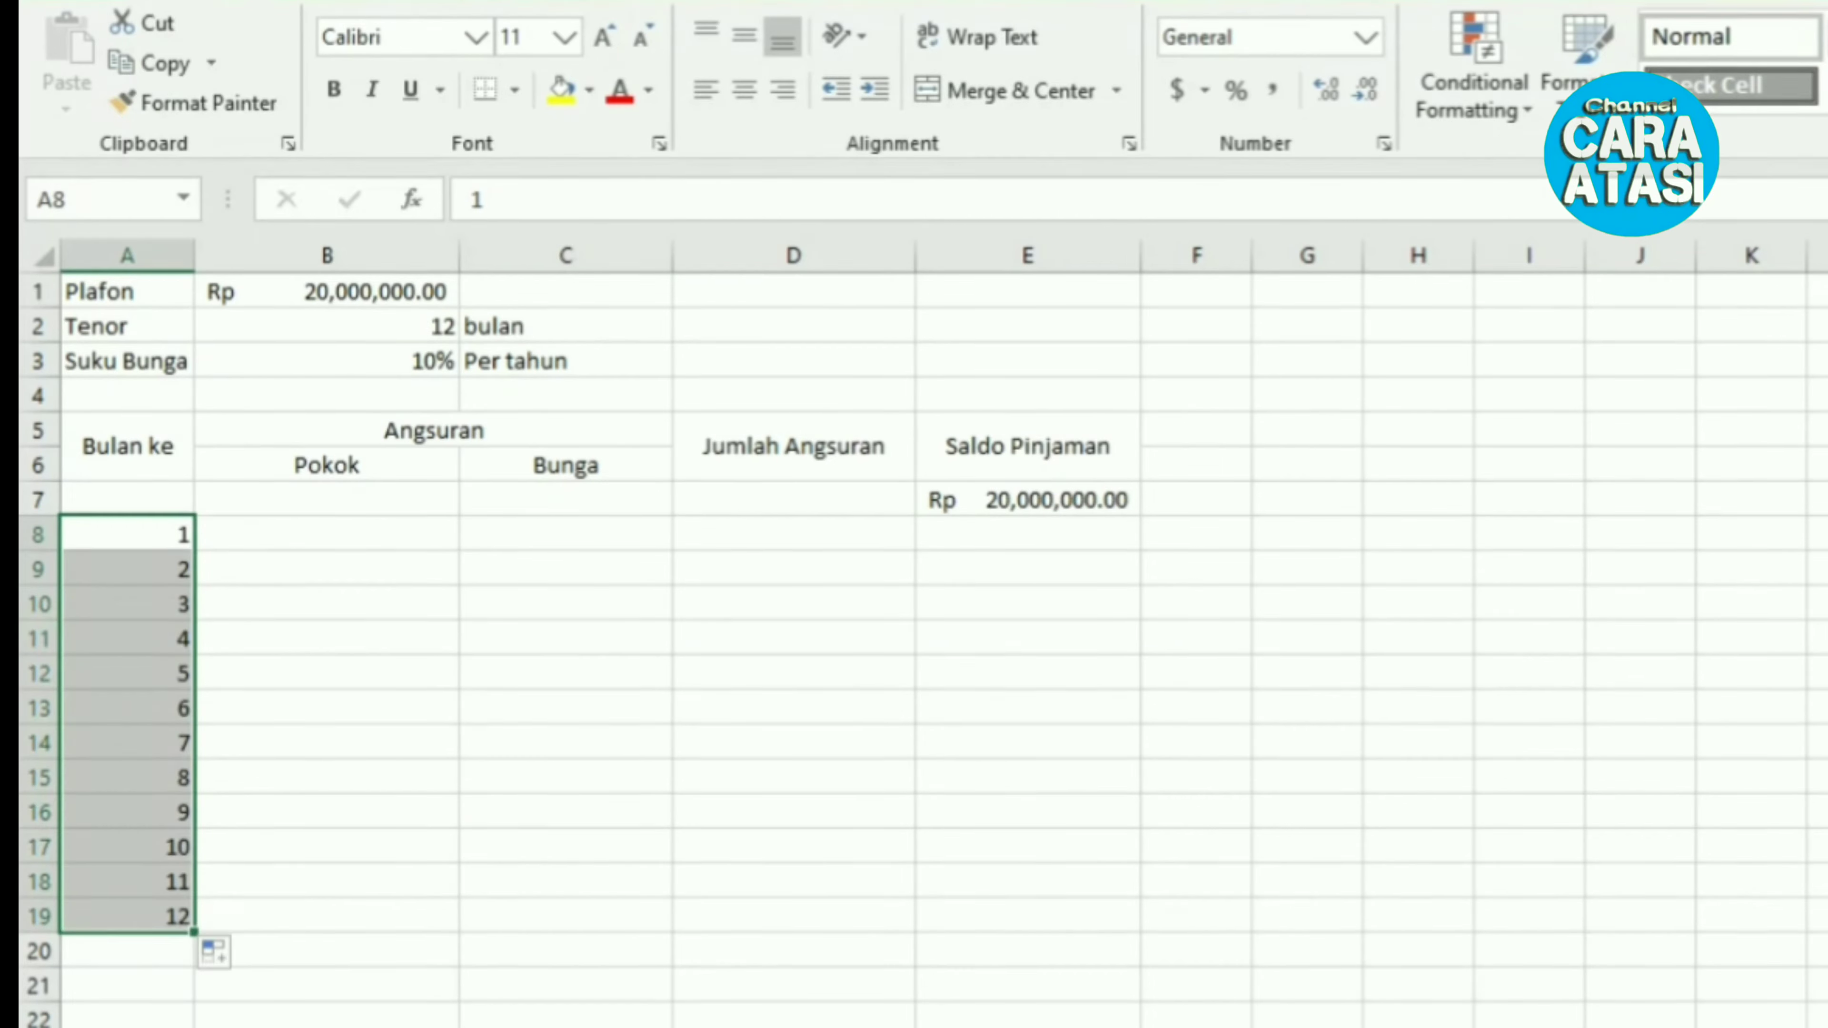
Step: Select cell B8, switch to the Notepad notes and examine the PPMT syntax with its rate, per, nper and pv arguments
click(327, 533)
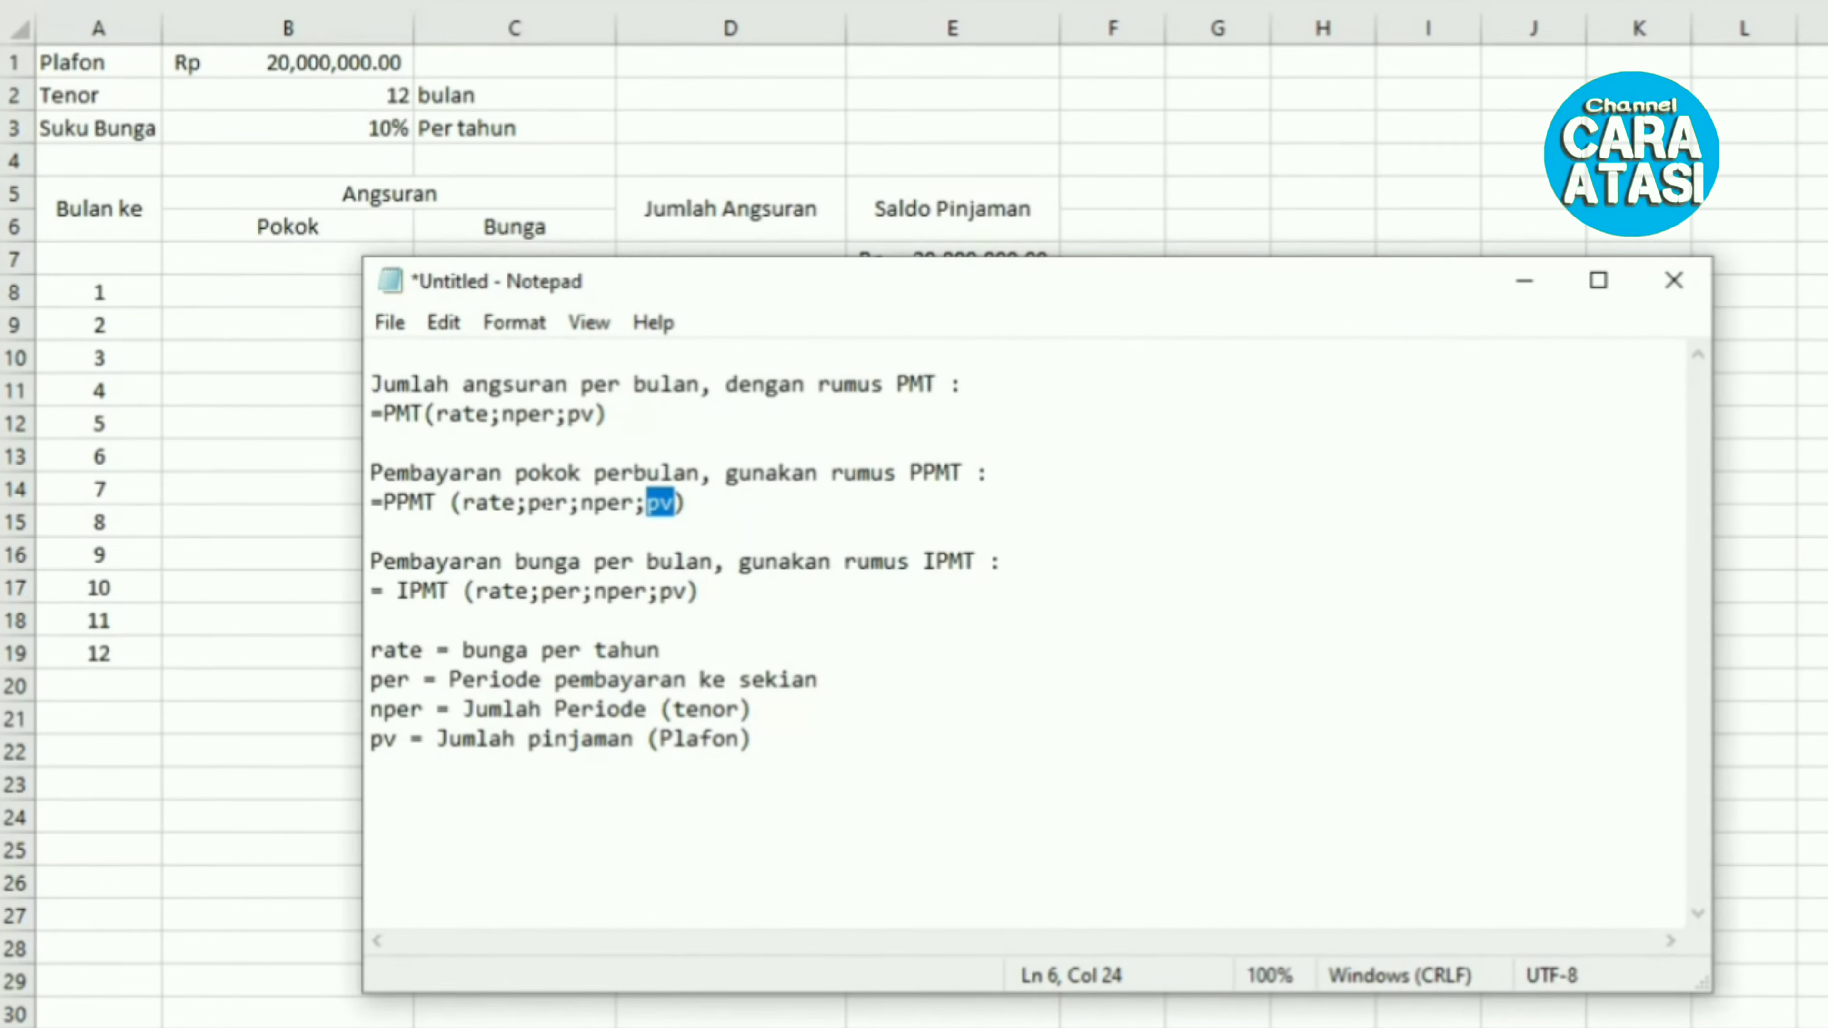
drag(714, 288, 550, 291)
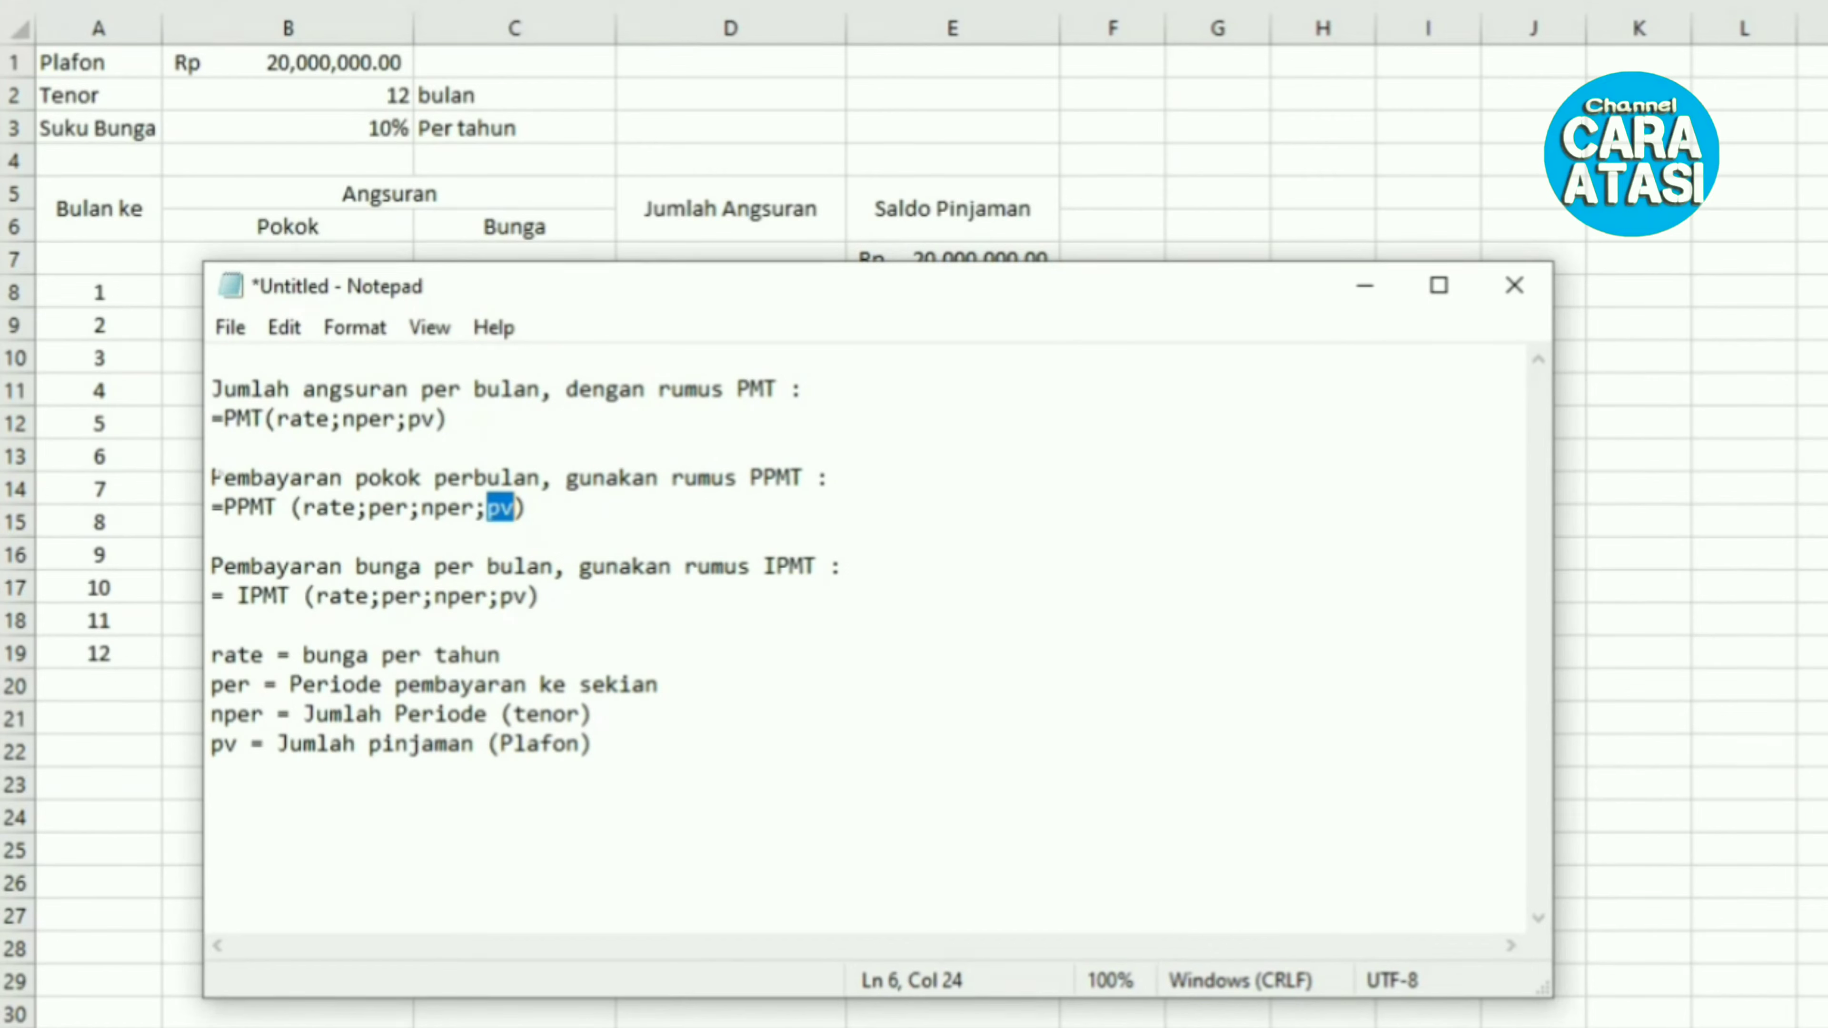
drag(212, 479, 277, 508)
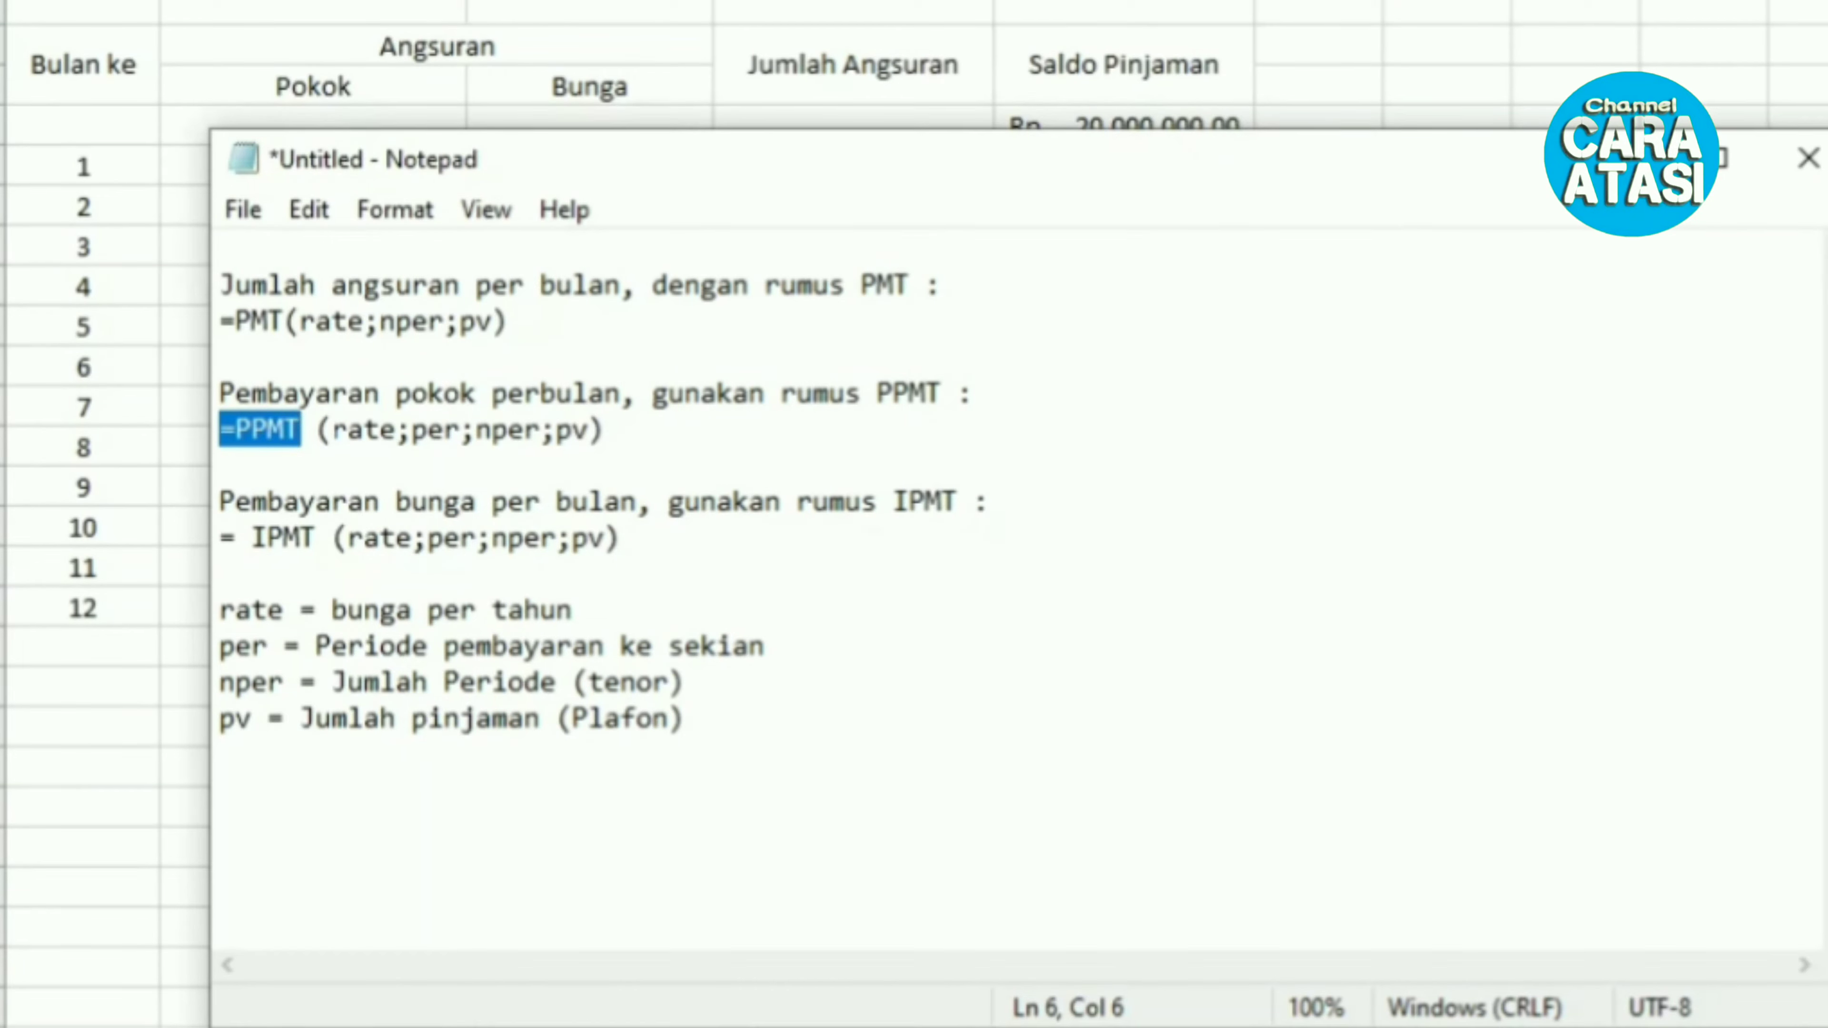
drag(331, 430, 348, 430)
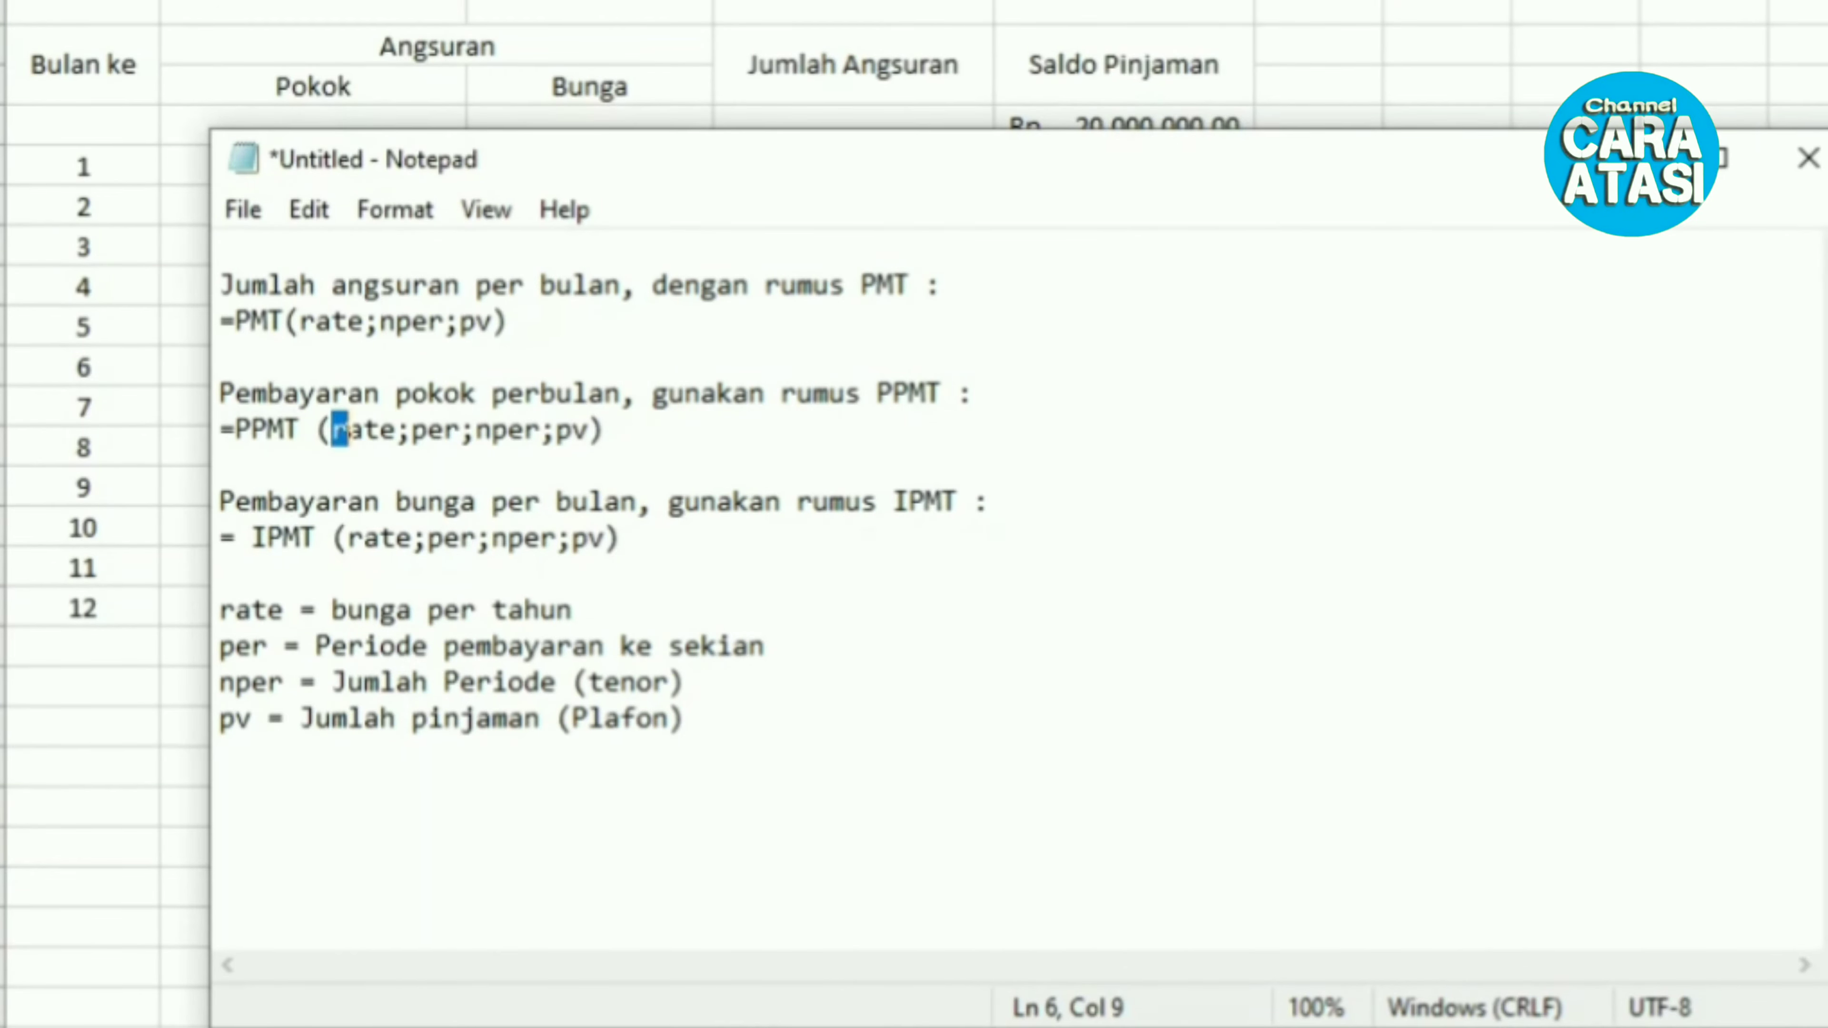
drag(220, 430, 294, 386)
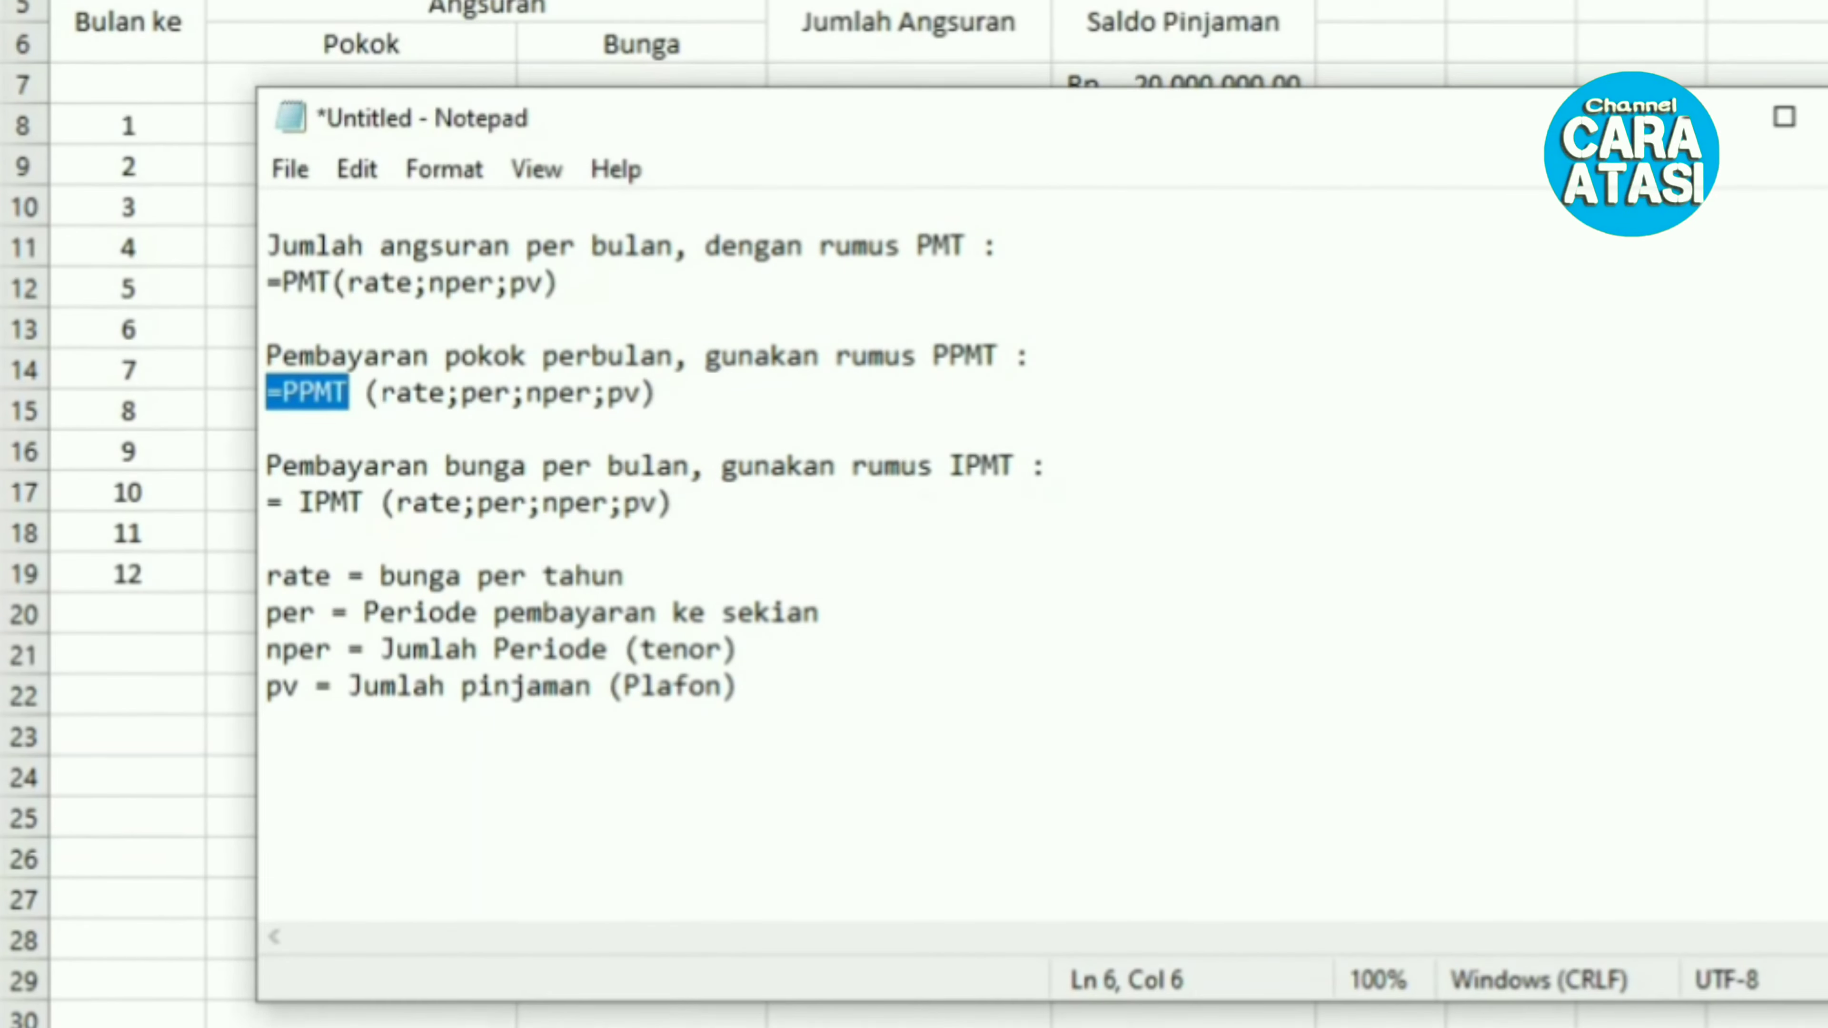
drag(381, 393, 446, 393)
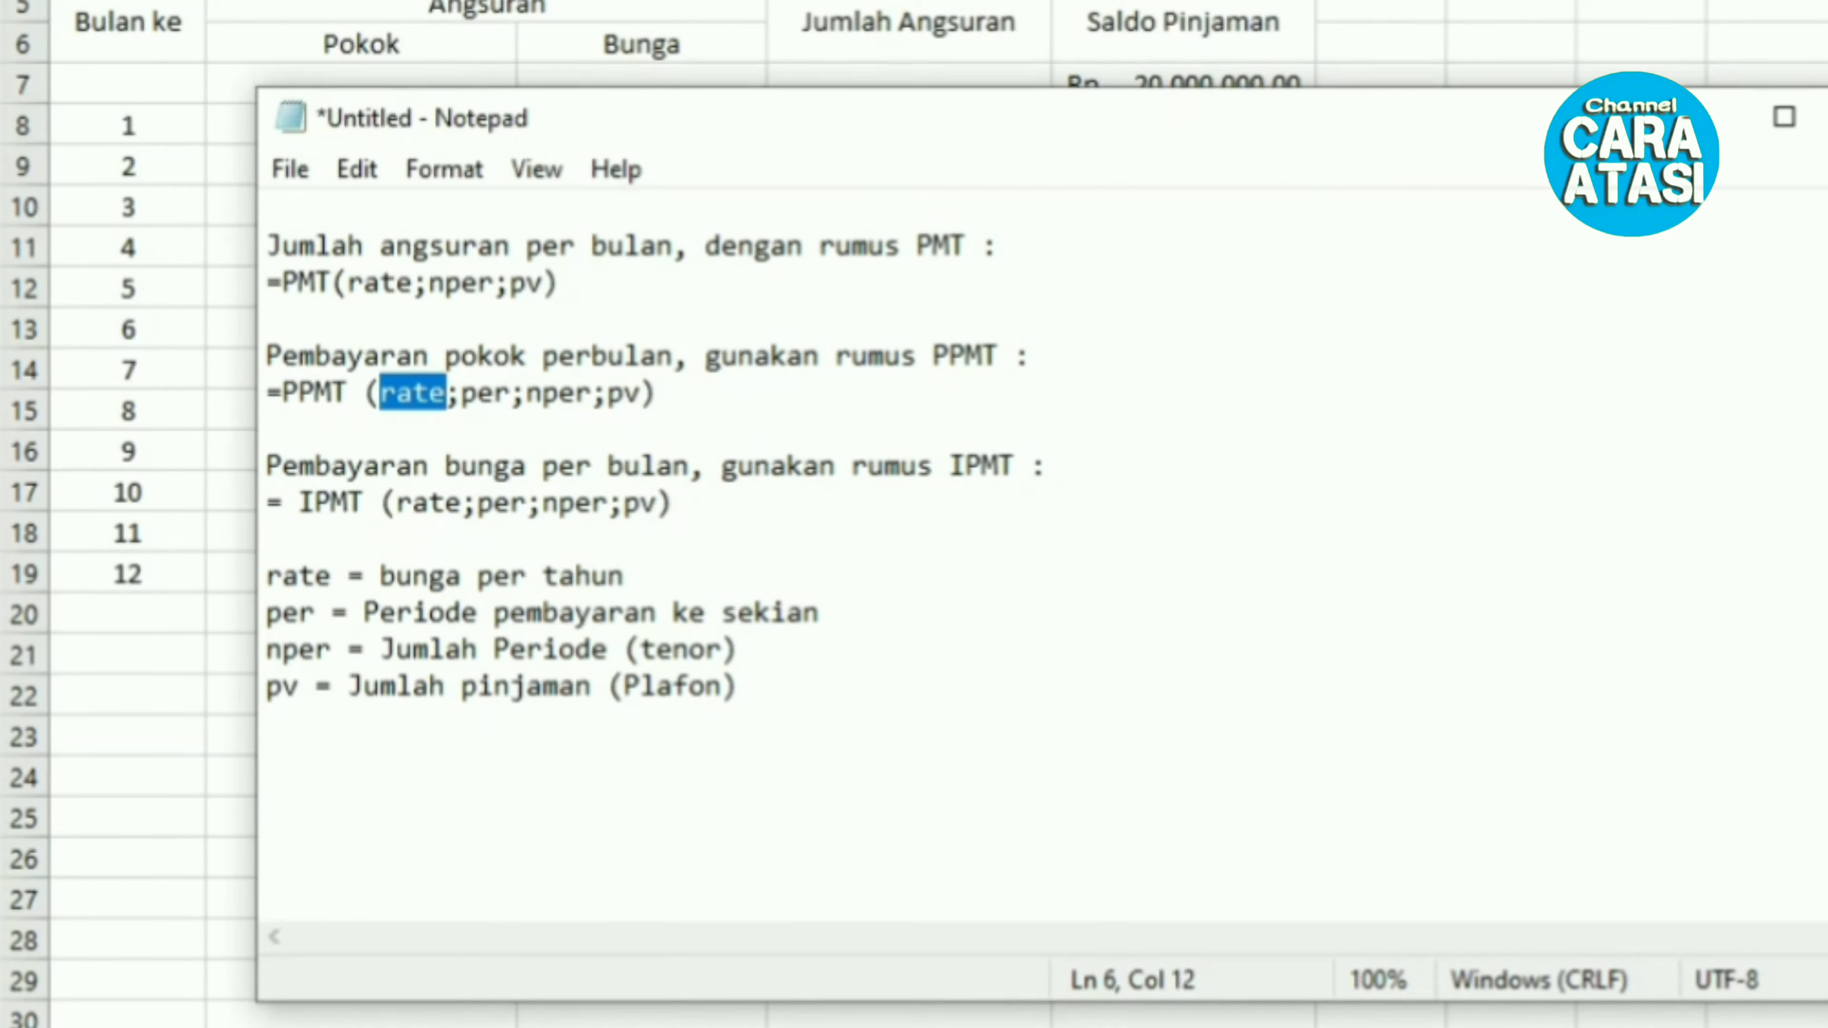
drag(460, 393, 512, 394)
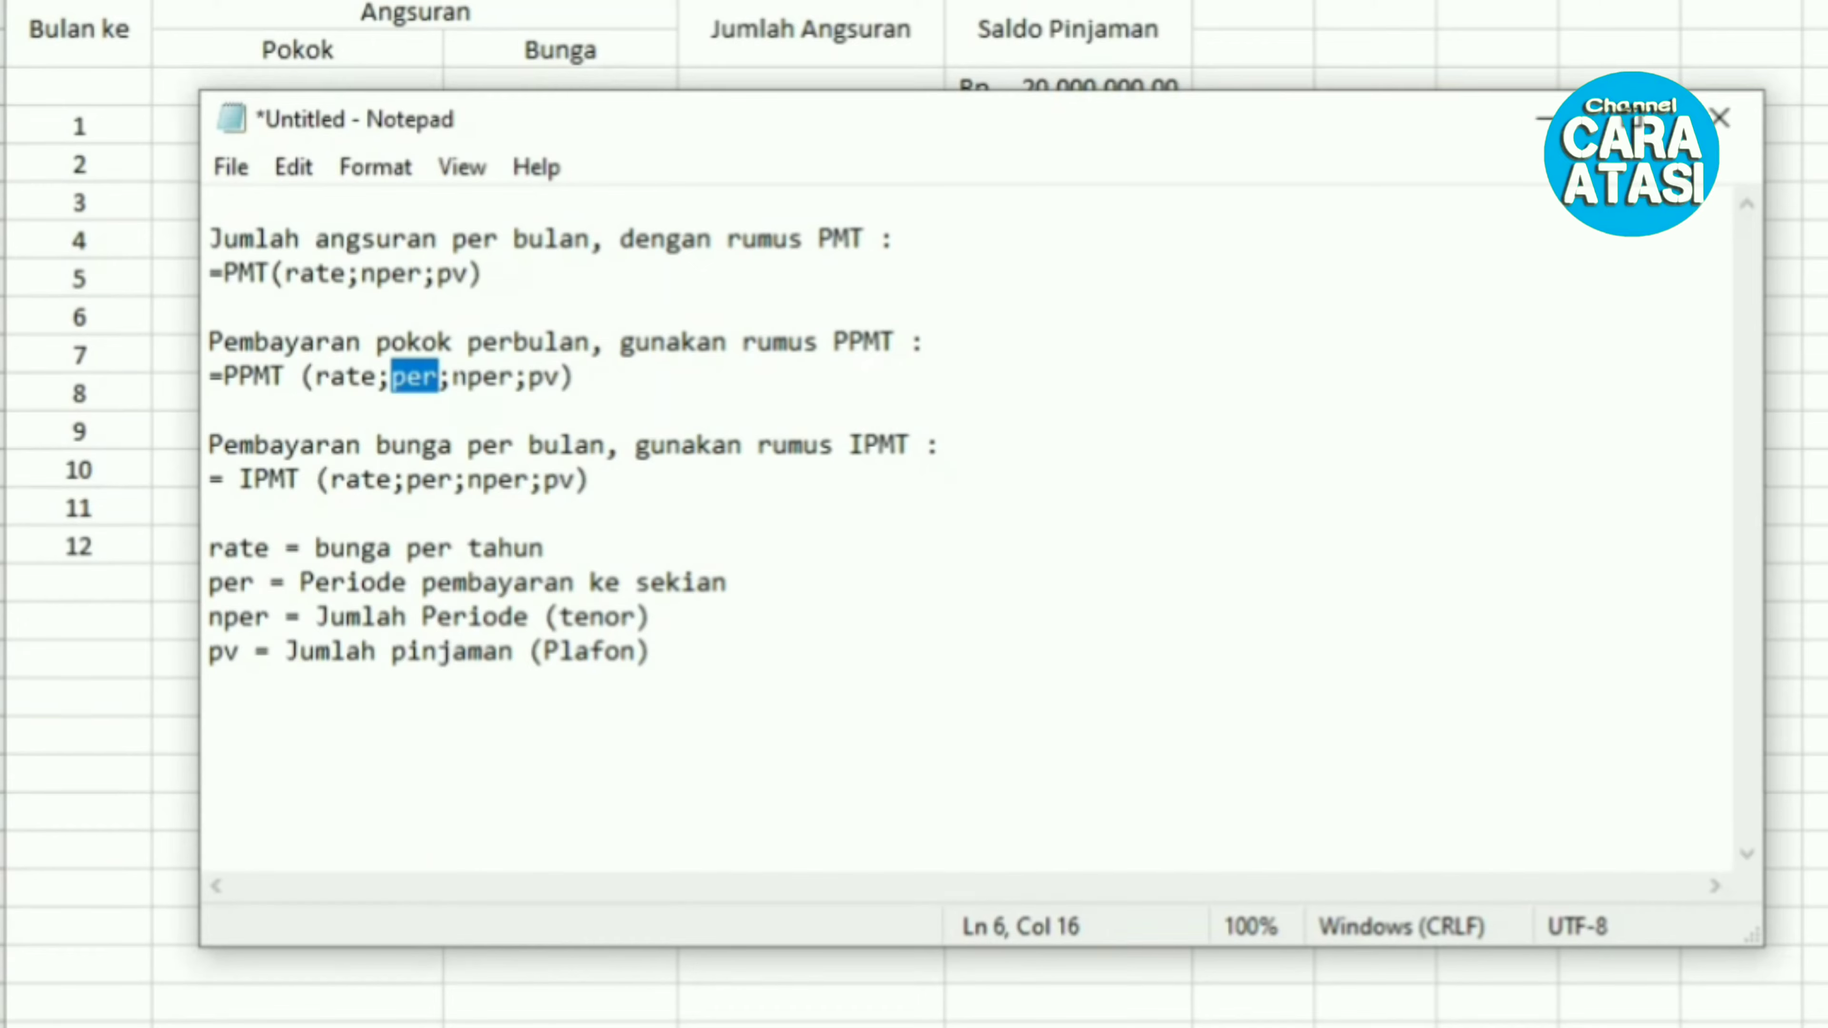
drag(453, 377, 512, 378)
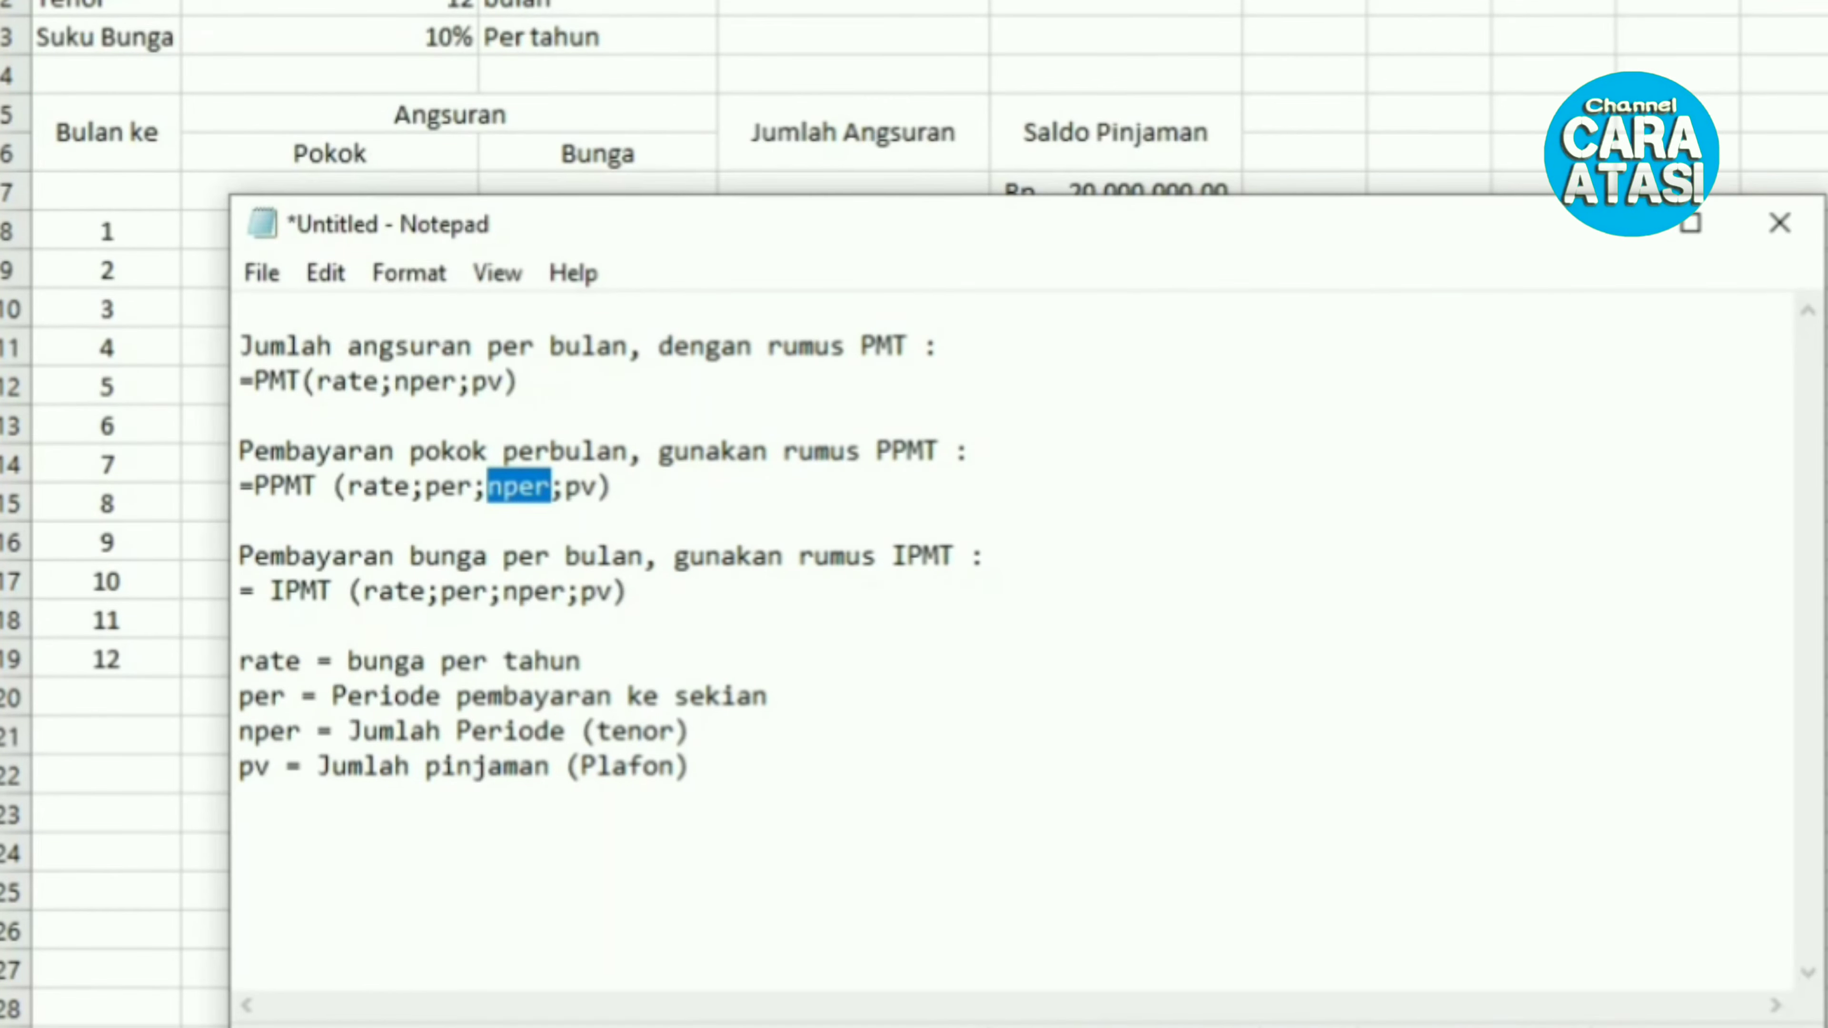
drag(564, 486, 613, 486)
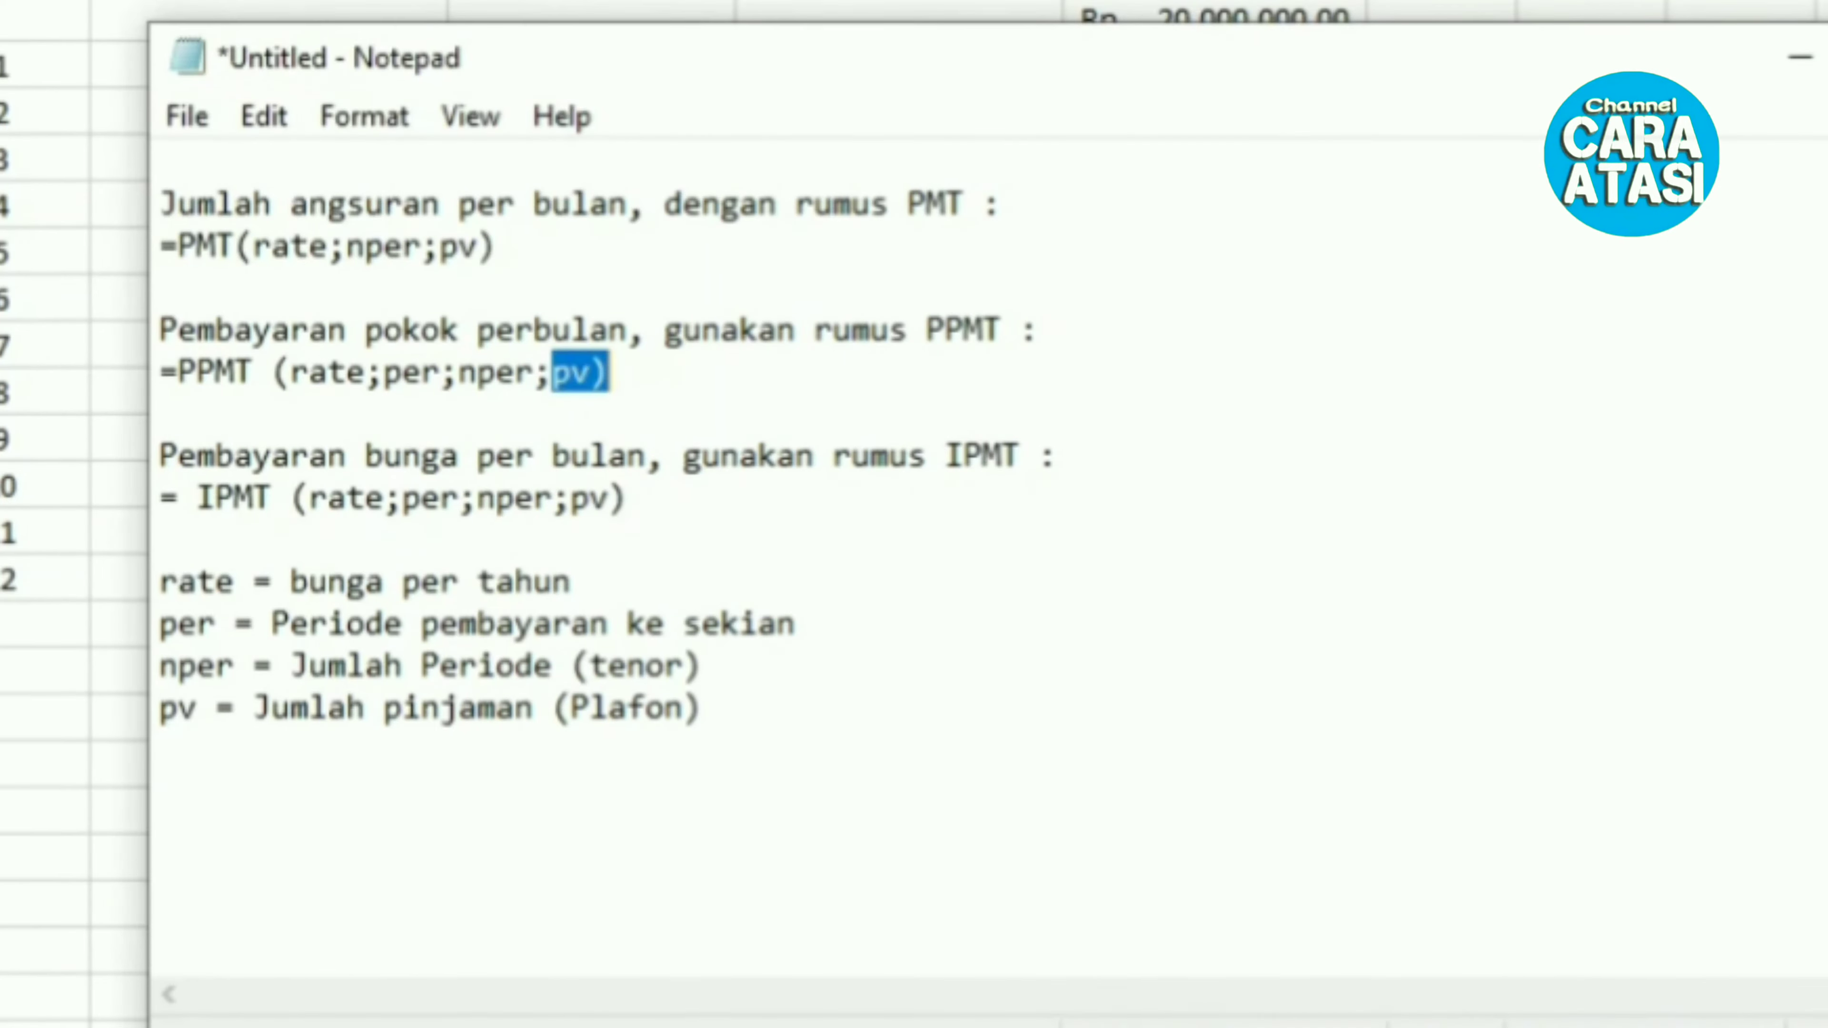
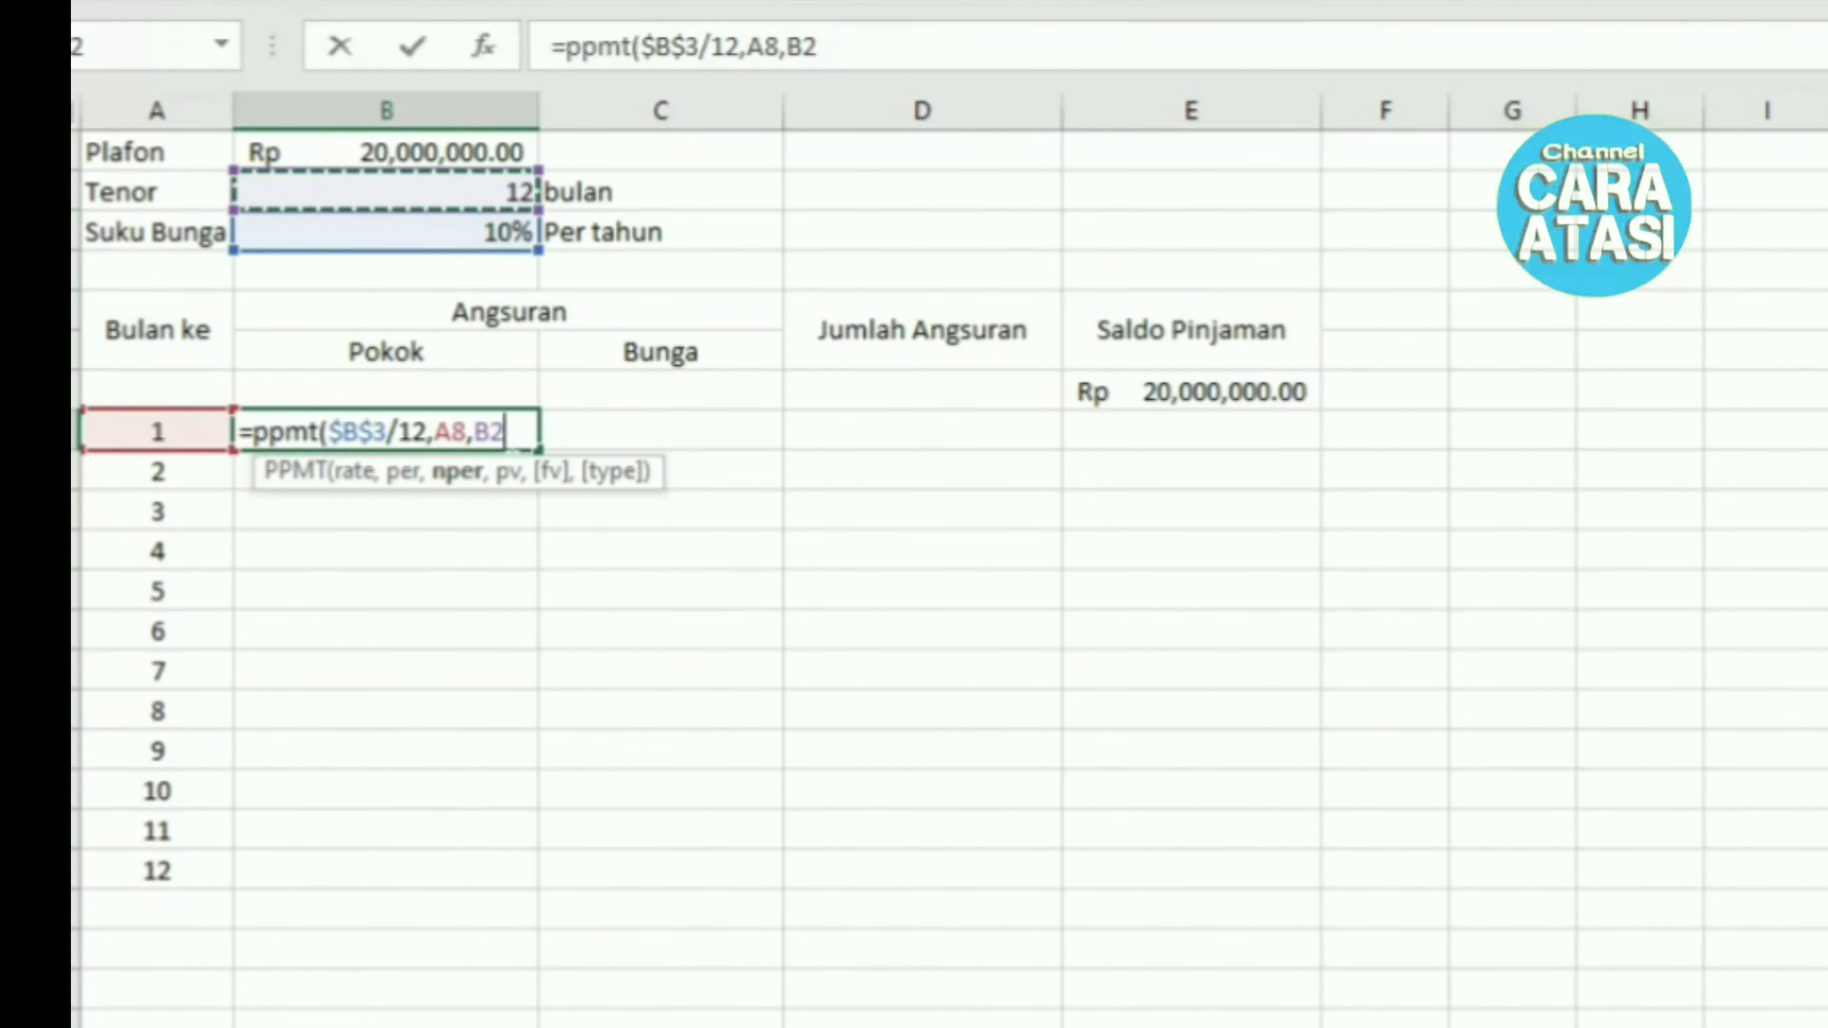
Step: Complete the principal formula in B8 as =PPMT($B$3/12,A8,$B$2,$B$1), with absolute references for tenor and loan amount
key(F4)
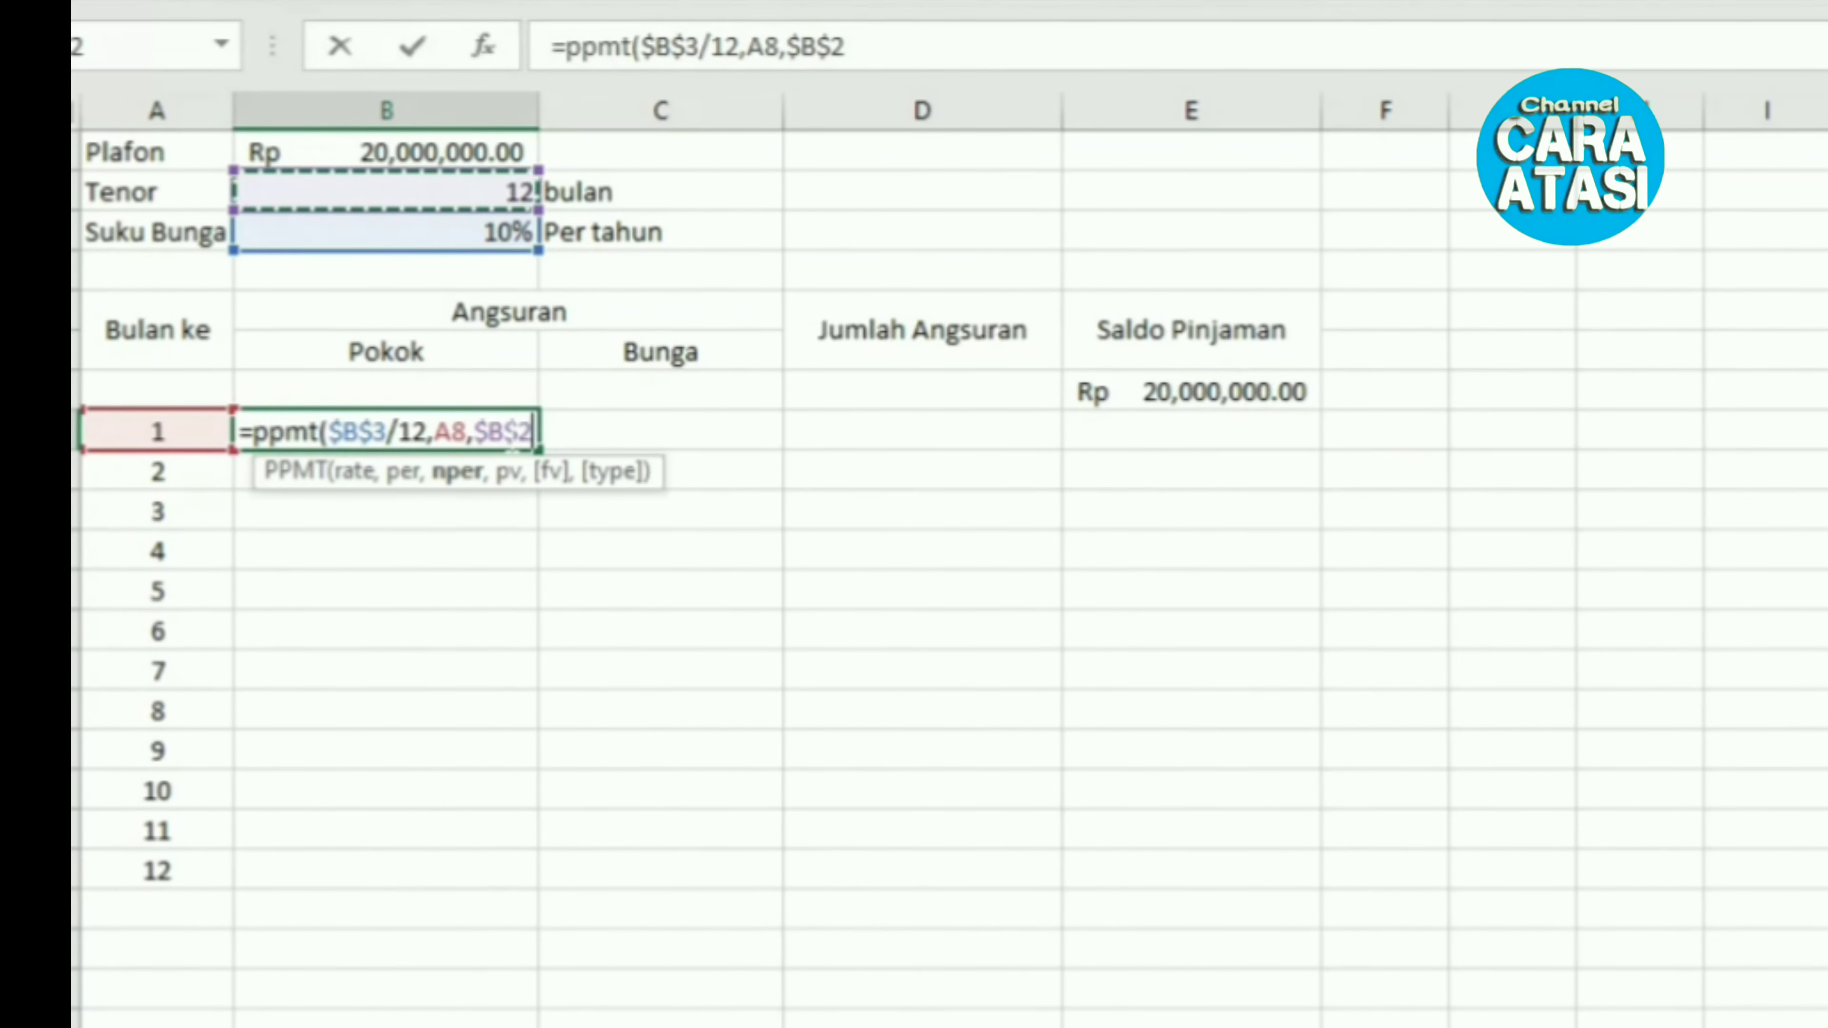
text(,)
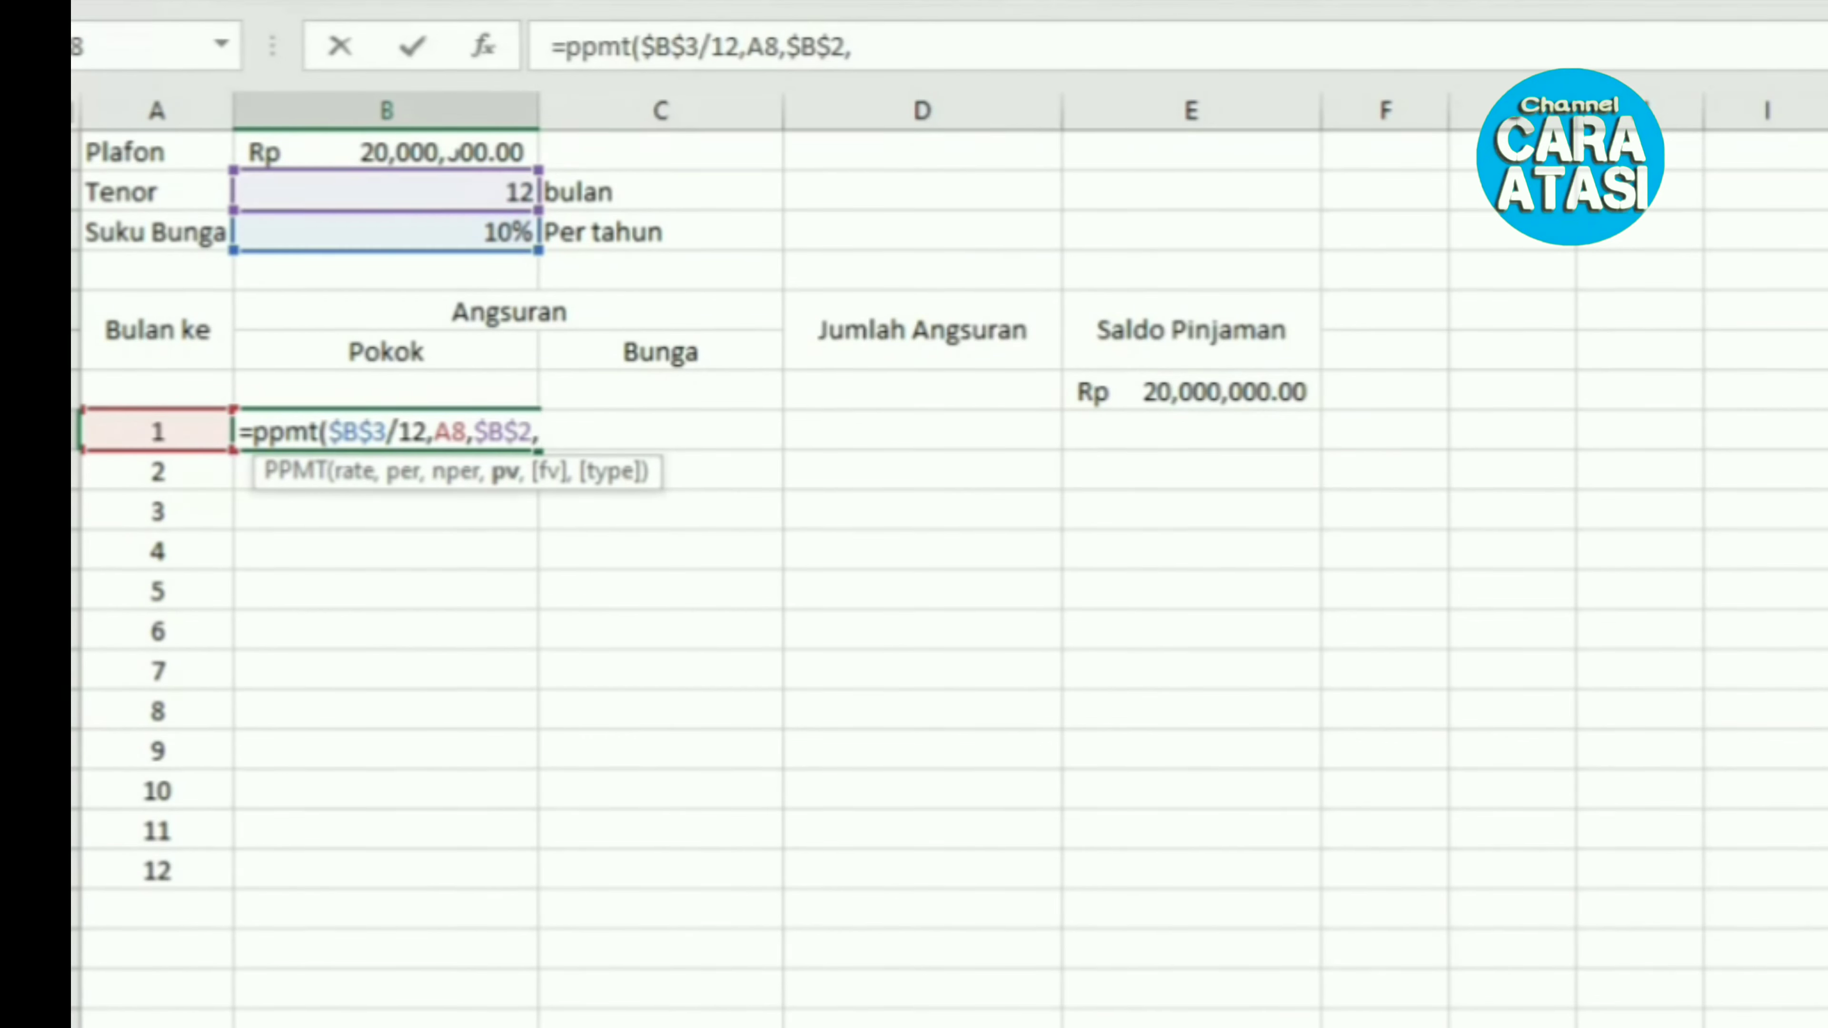
click(451, 147)
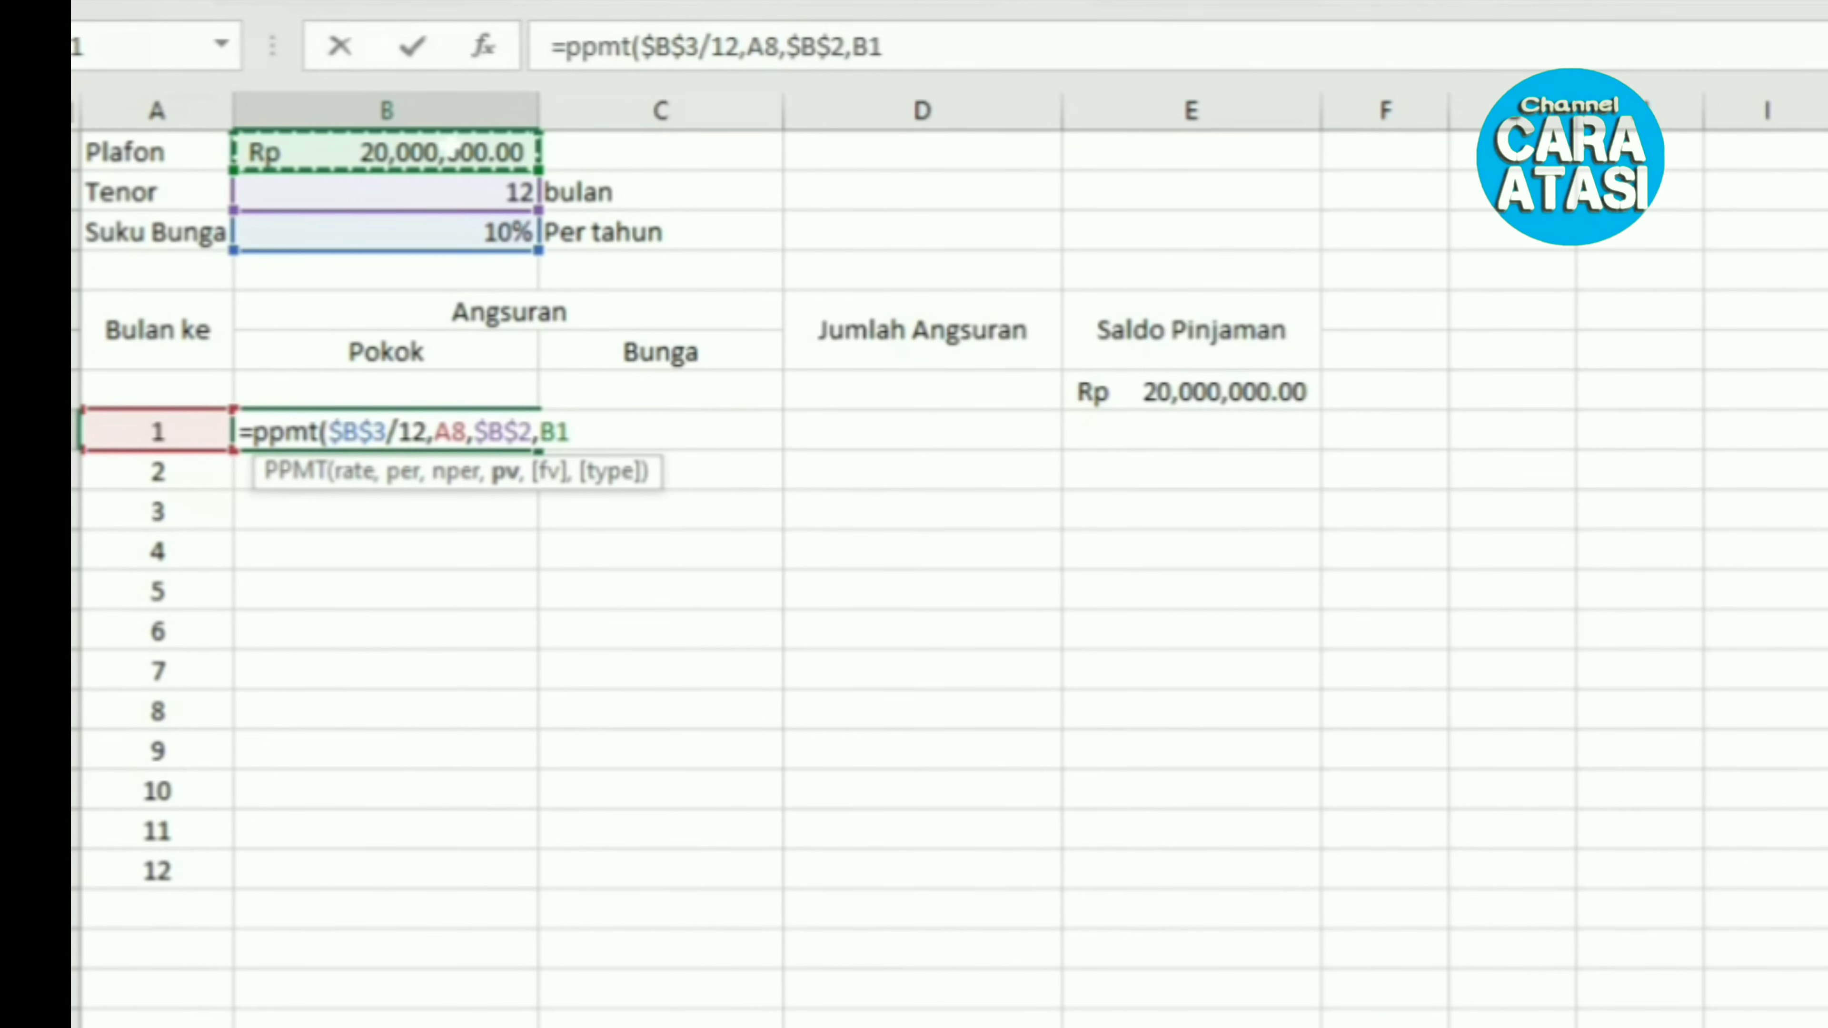
key(F4)
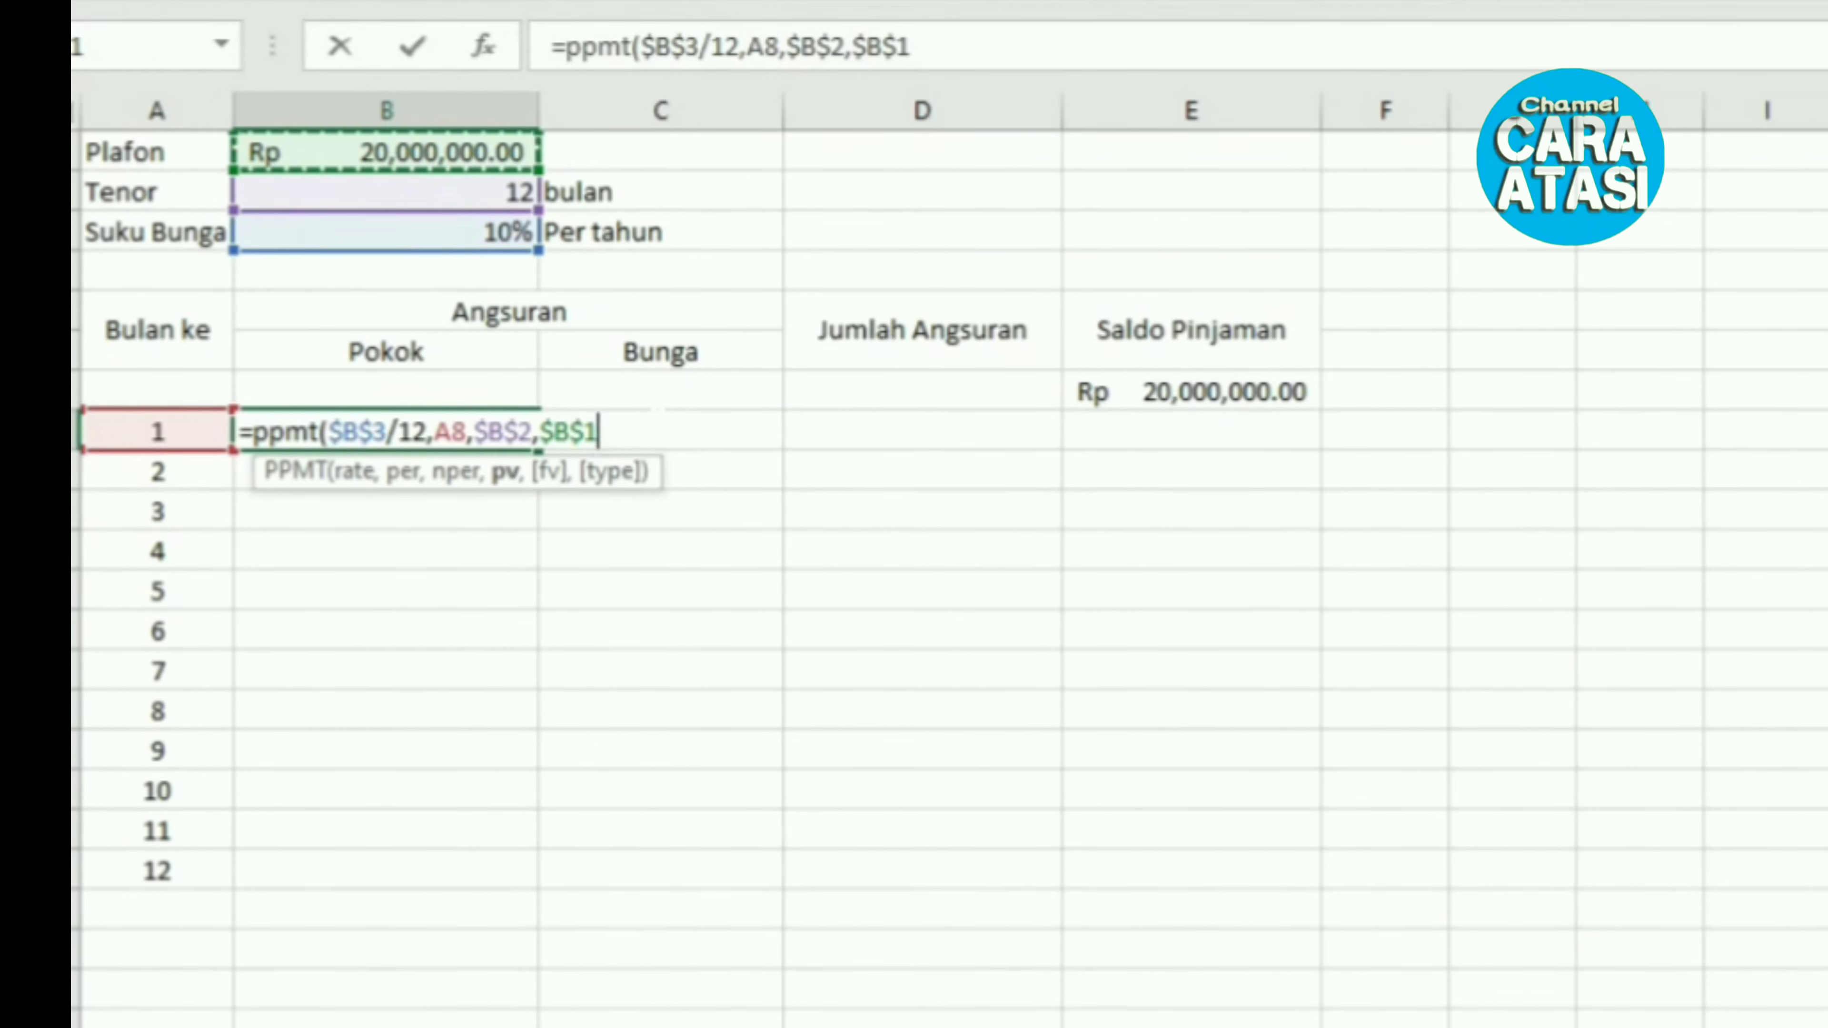
text())
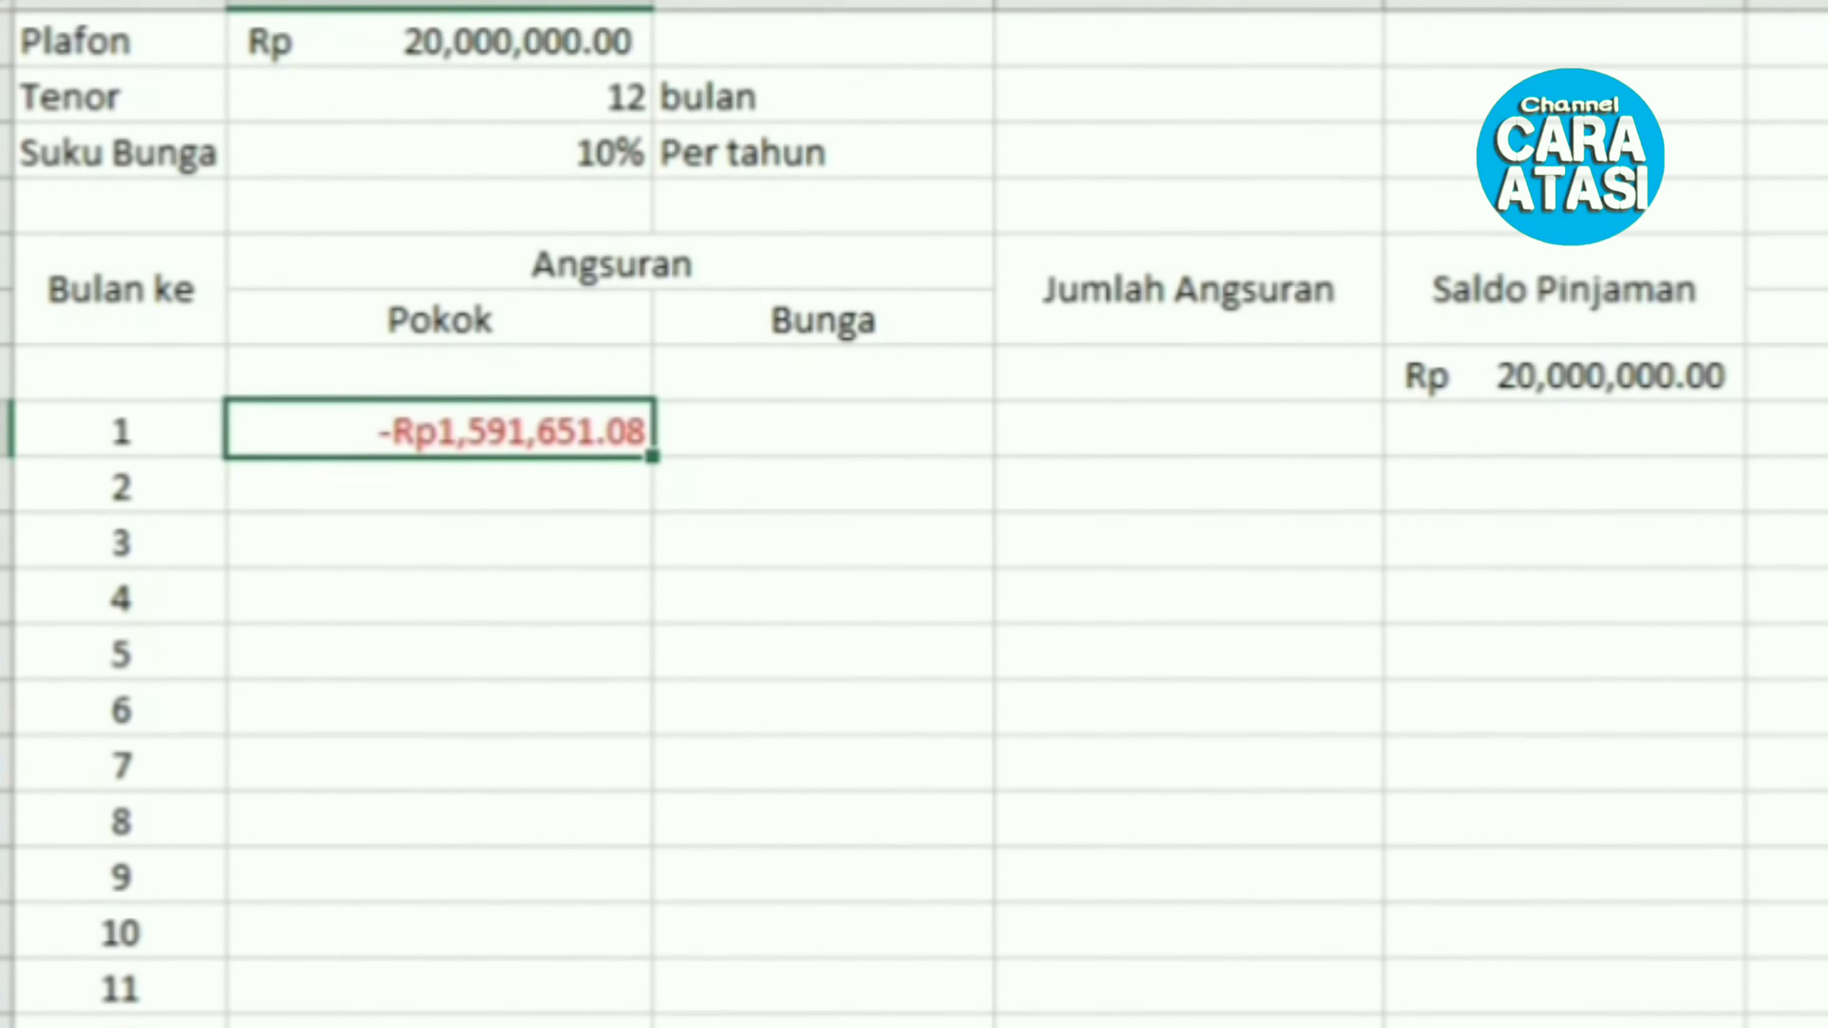
Step: Add a minus sign before PPMT in the B8 formula to make the principal payment positive
key(F2)
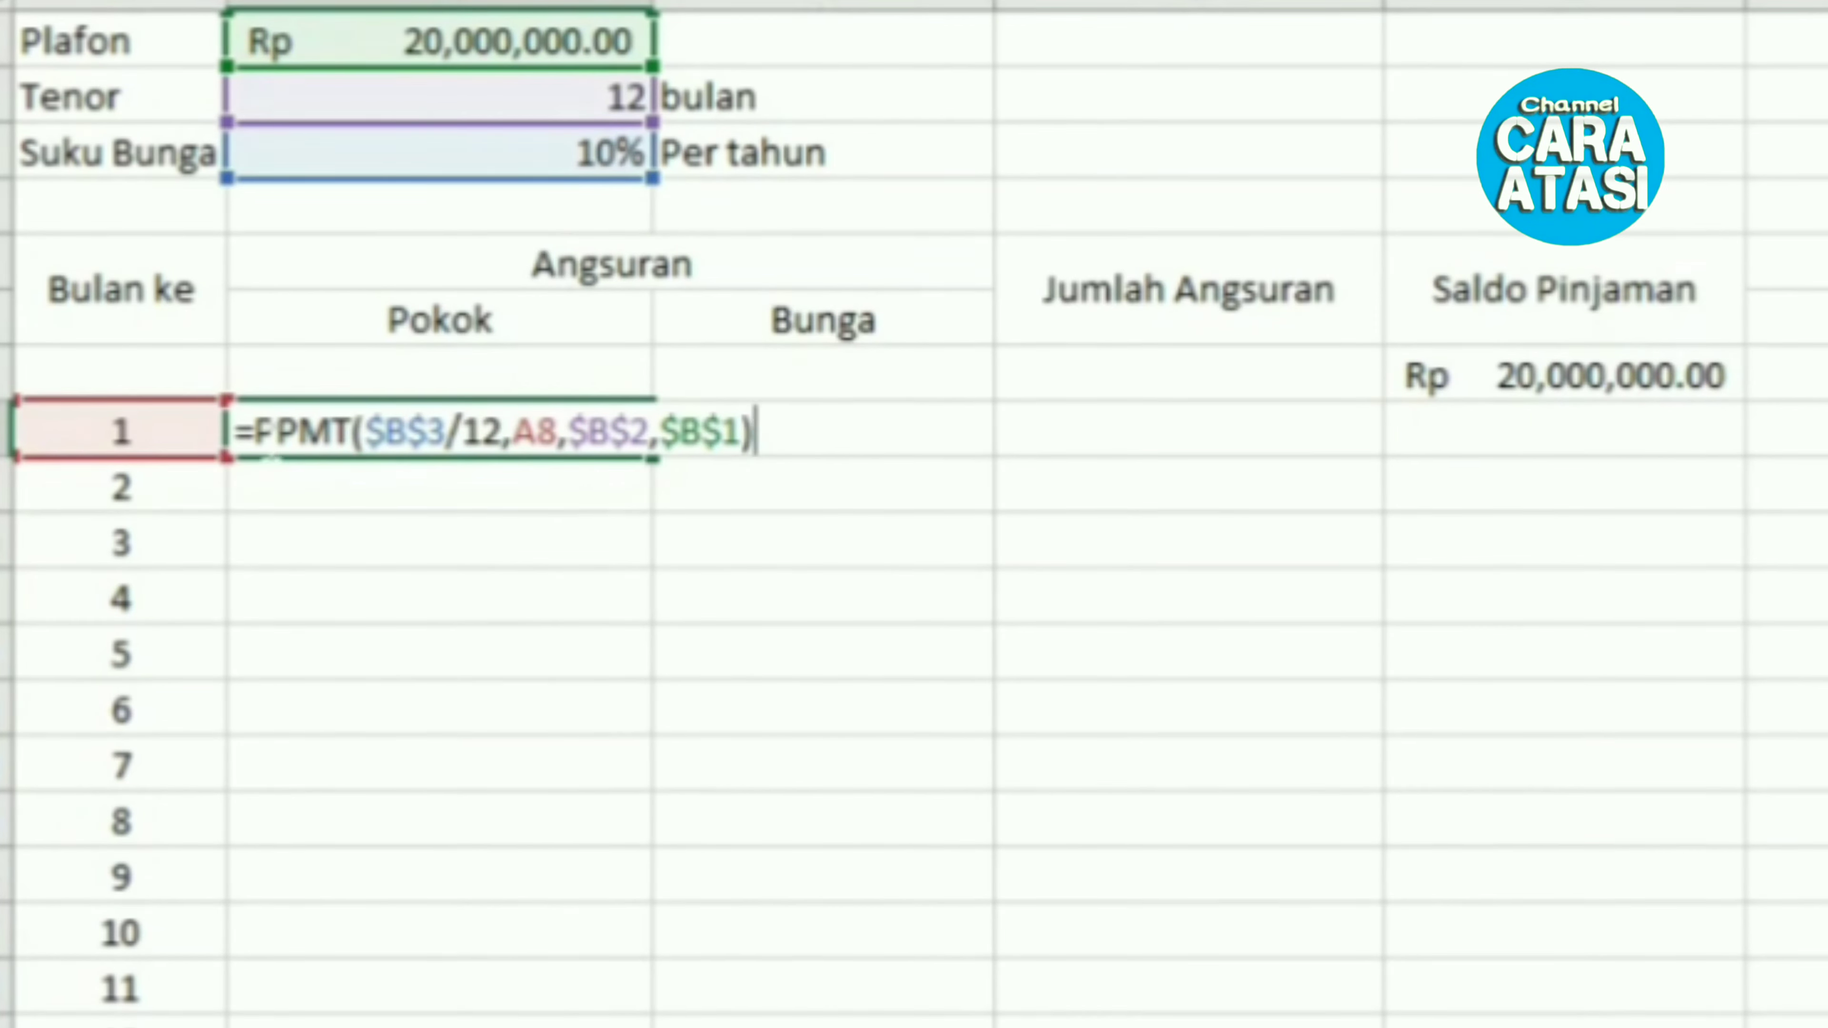
click(255, 433)
text(-)
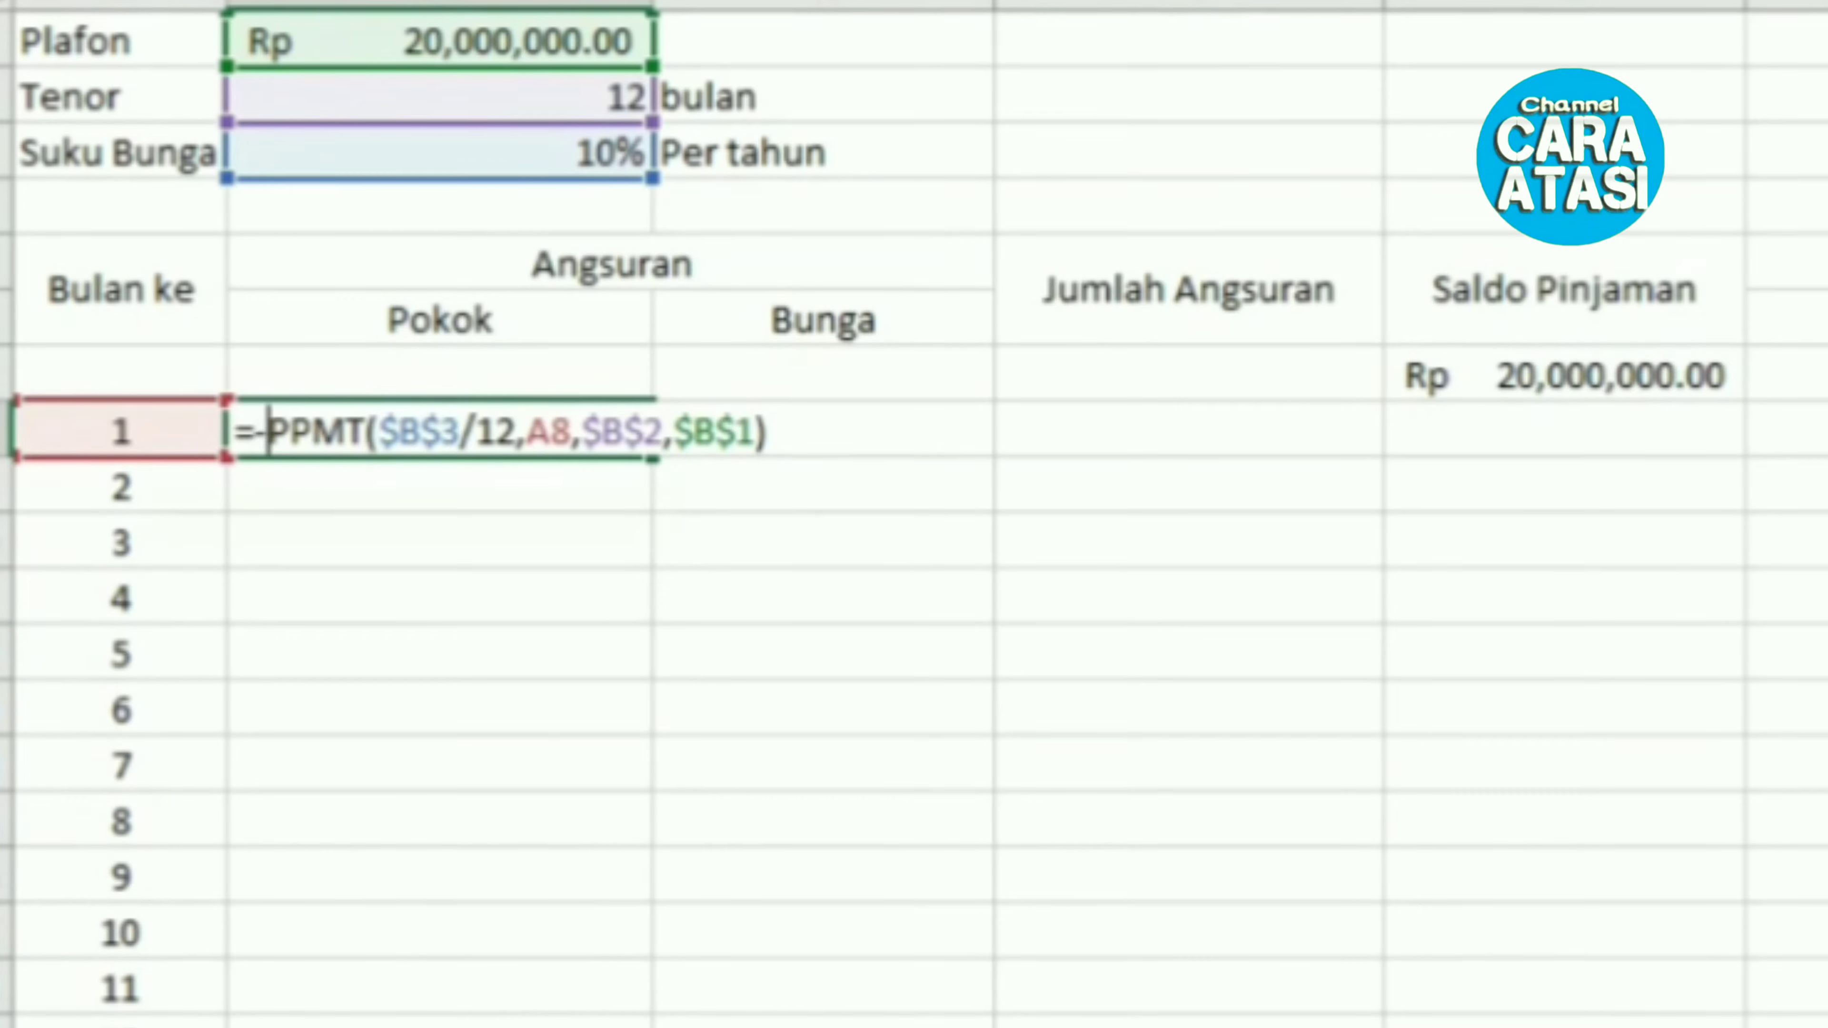
key(Return)
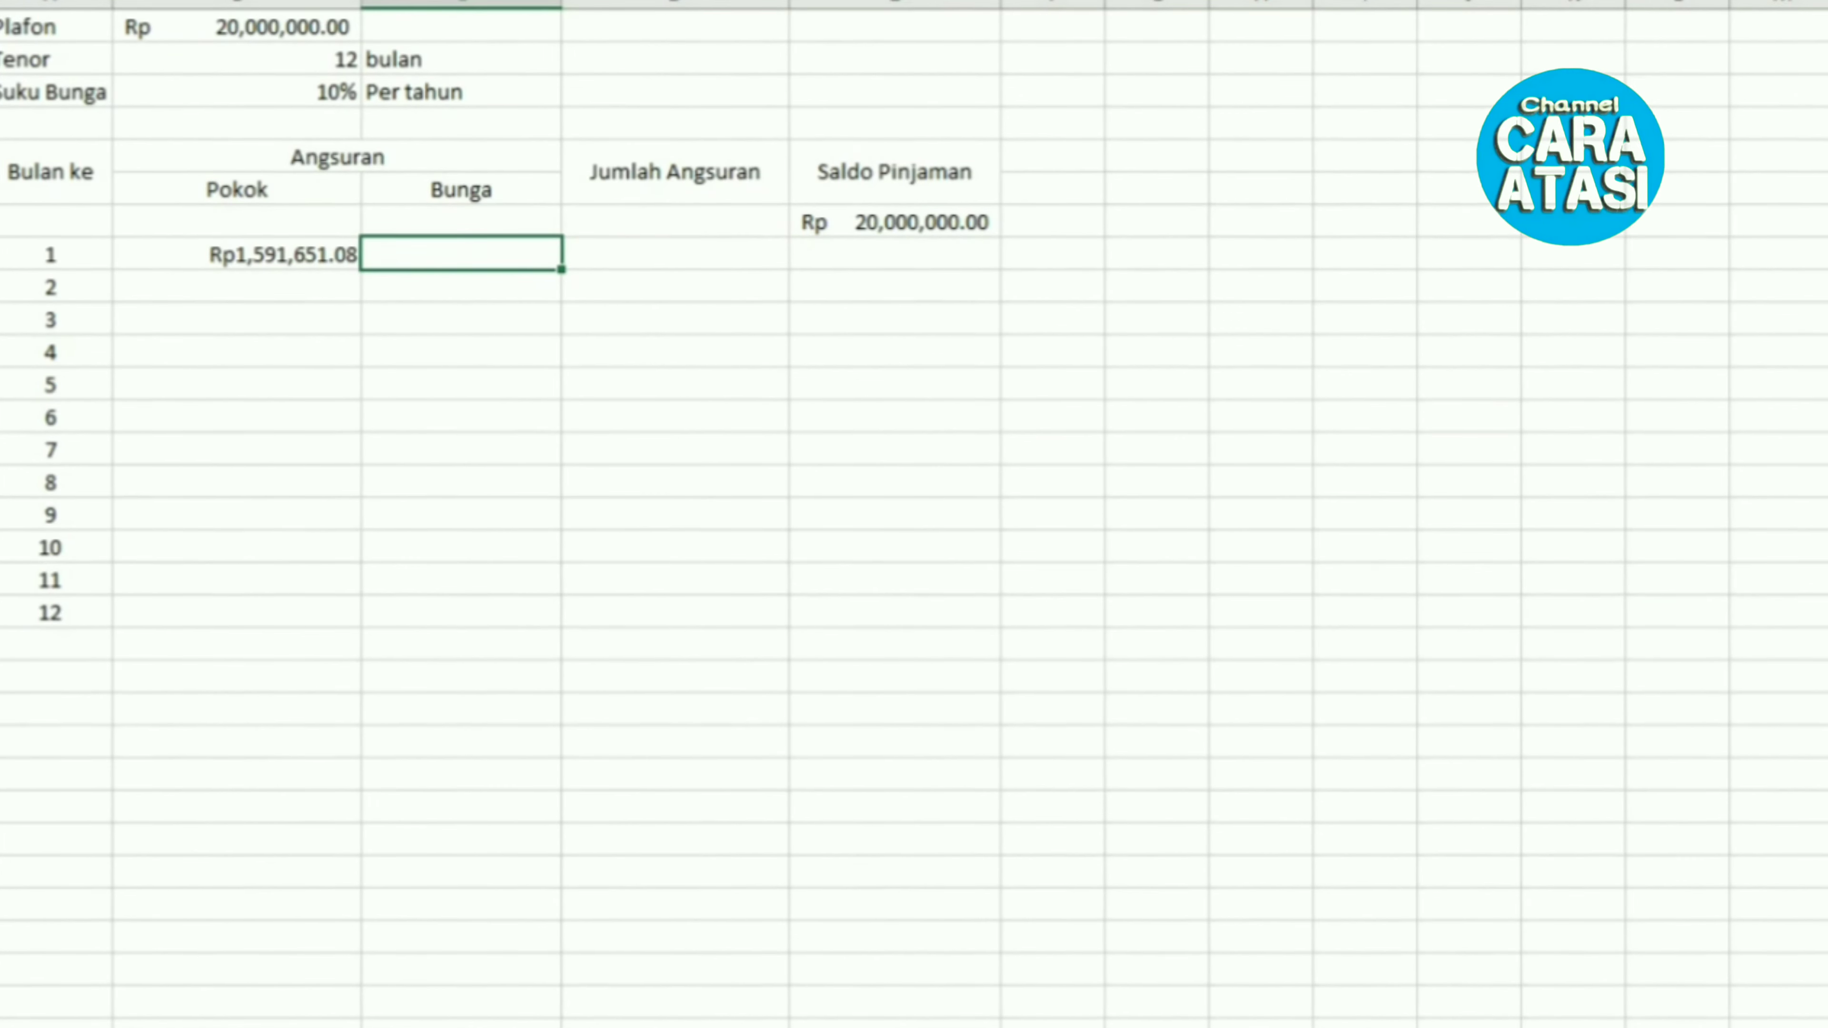
Step: Switch to the Notepad notes and examine the IPMT formula for the monthly interest payment
key(alt+Tab)
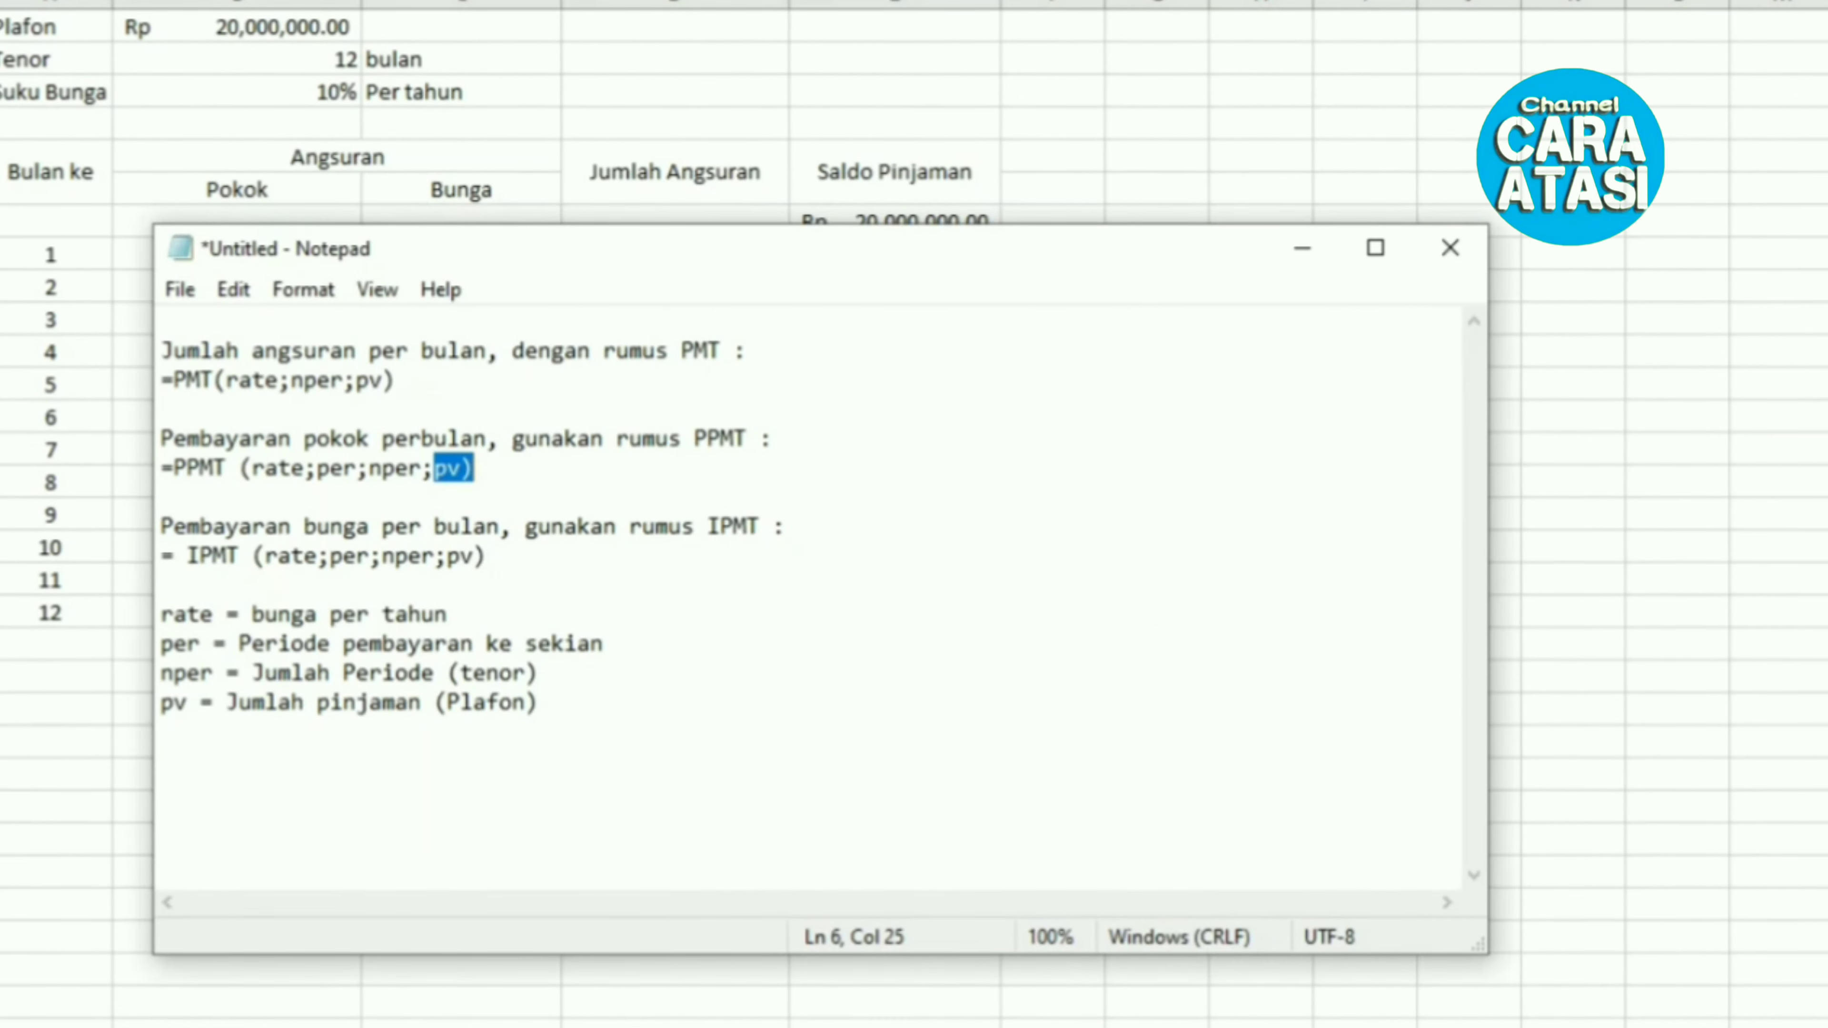
drag(162, 526, 772, 527)
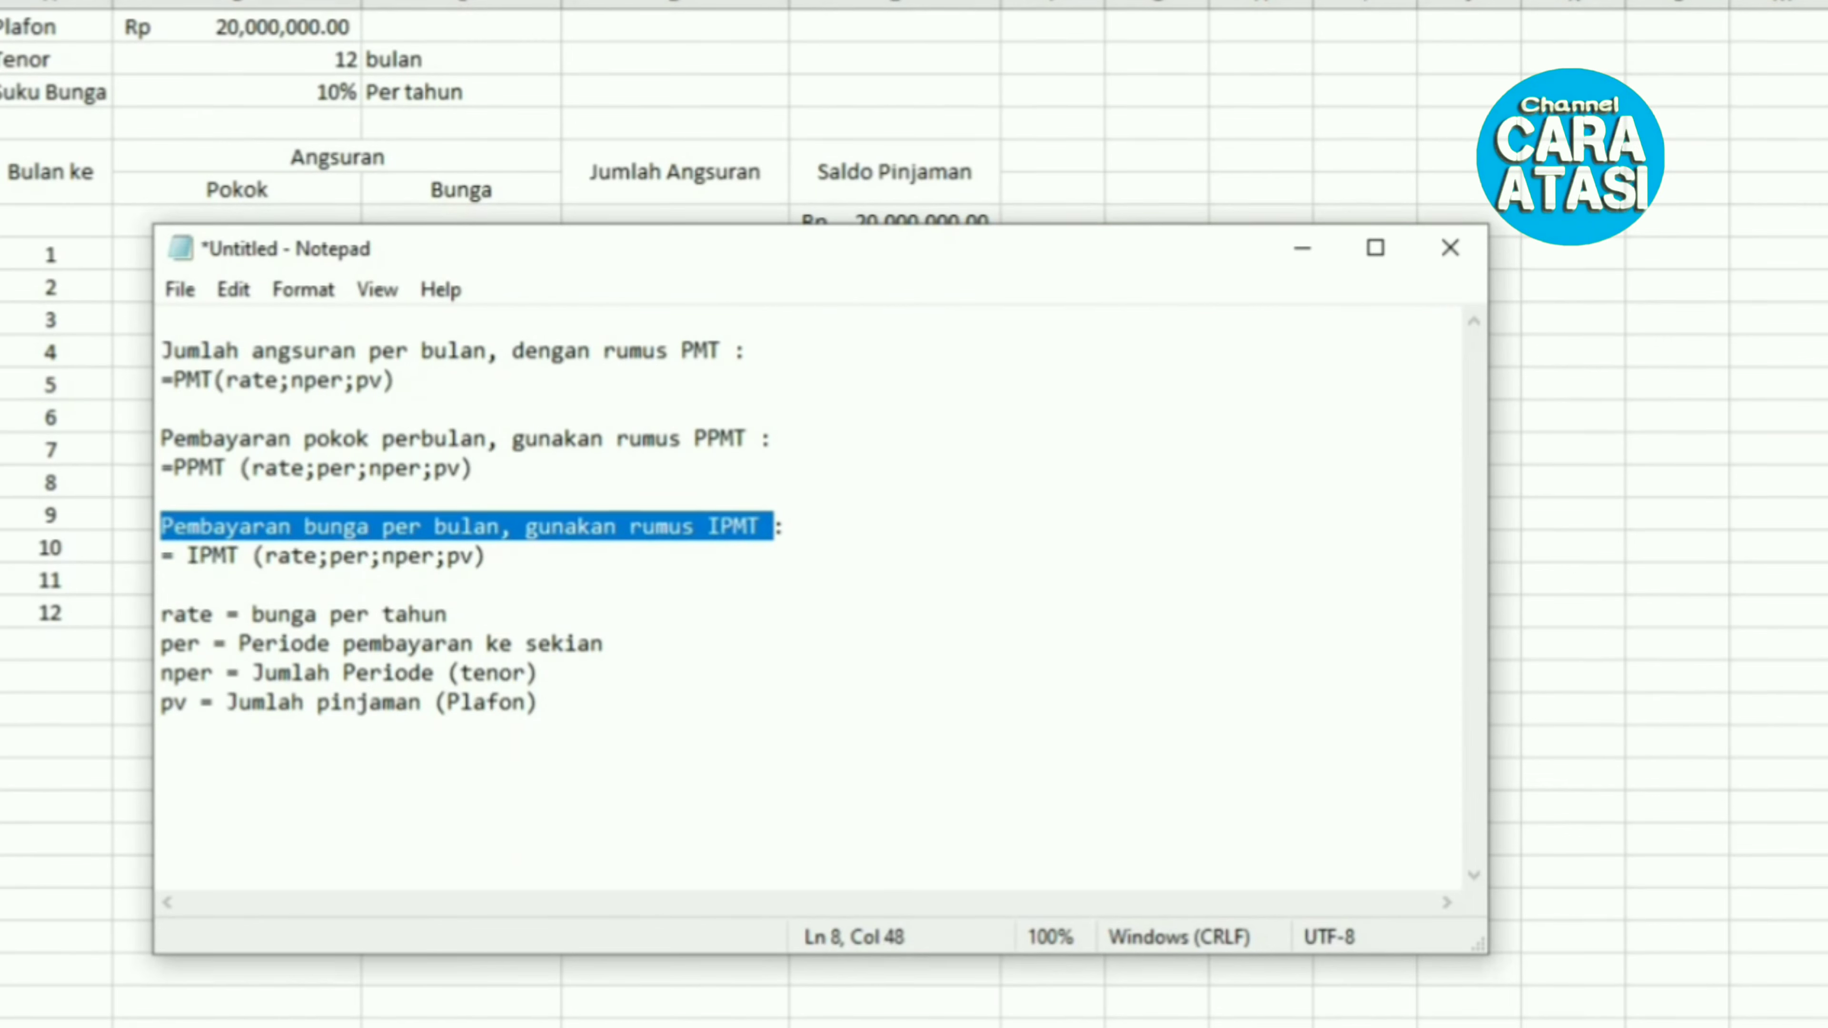
drag(162, 556, 212, 556)
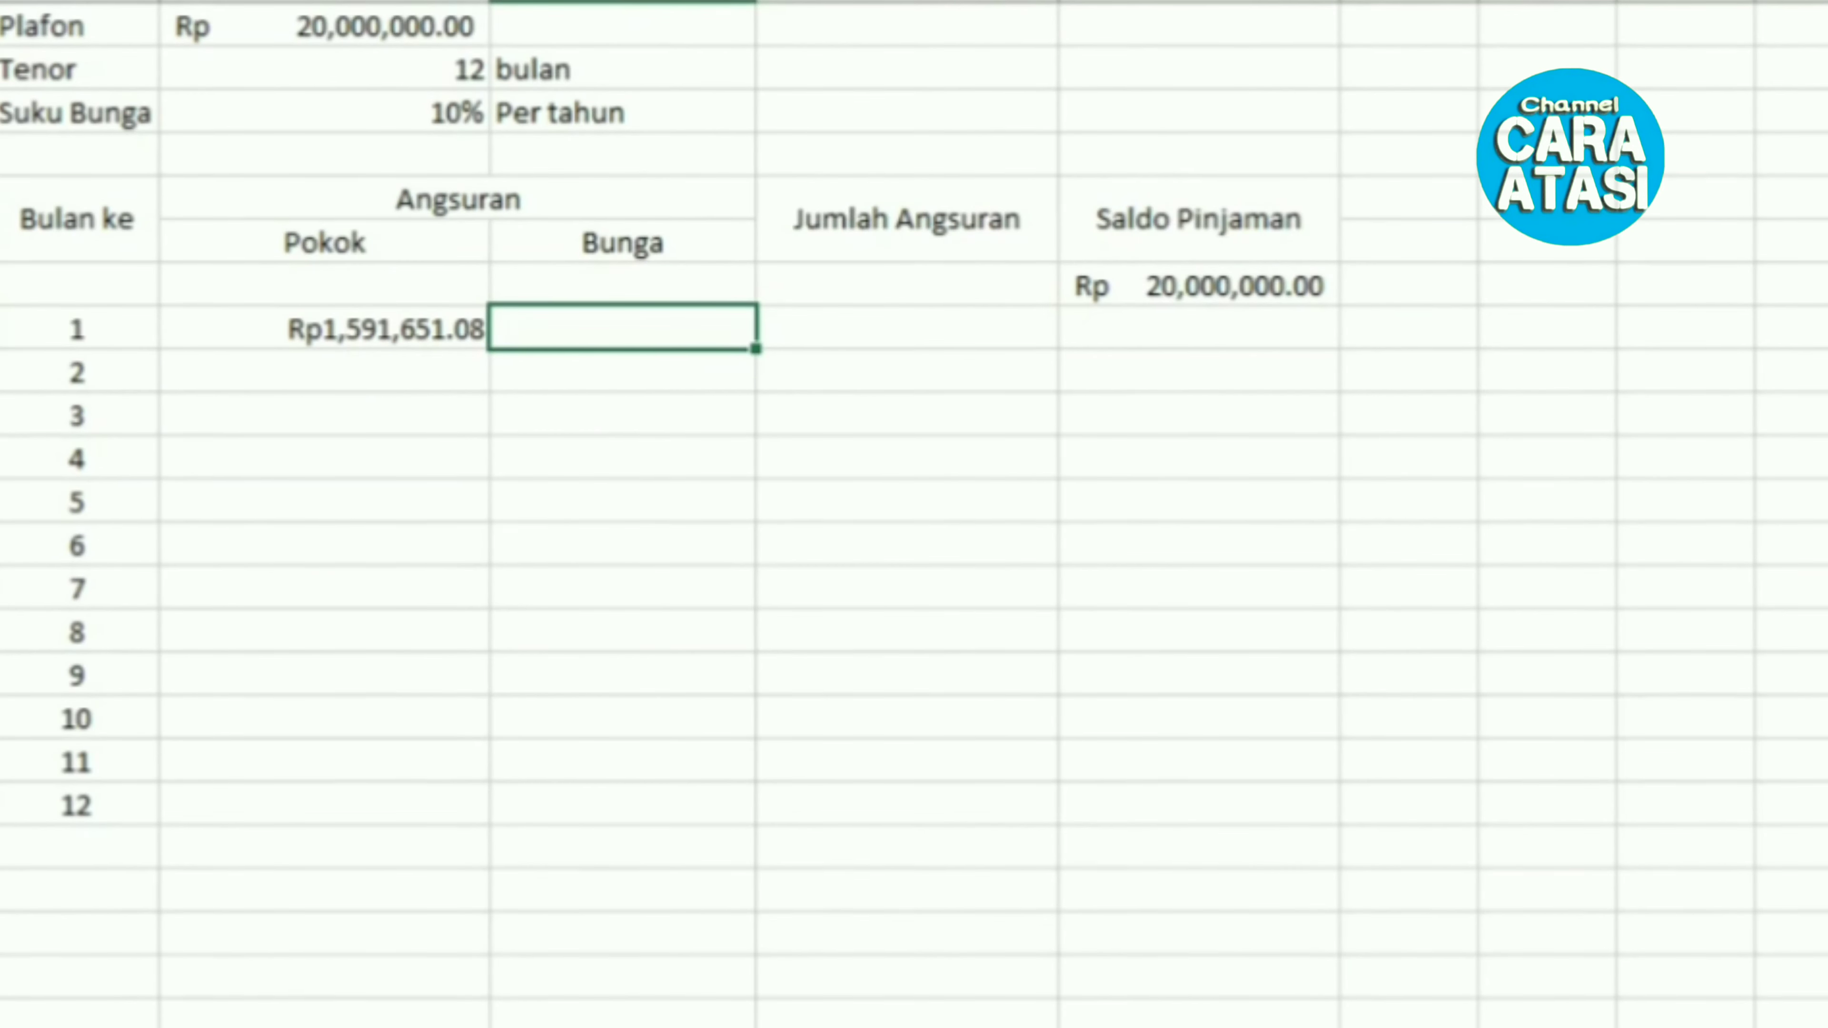
Step: Enter the month 1 interest formula in C8 as =IPMT($B$3/12,A8,$B$2,$B$1), with absolute references for rate, tenor and loan amount
text(=ipmt)
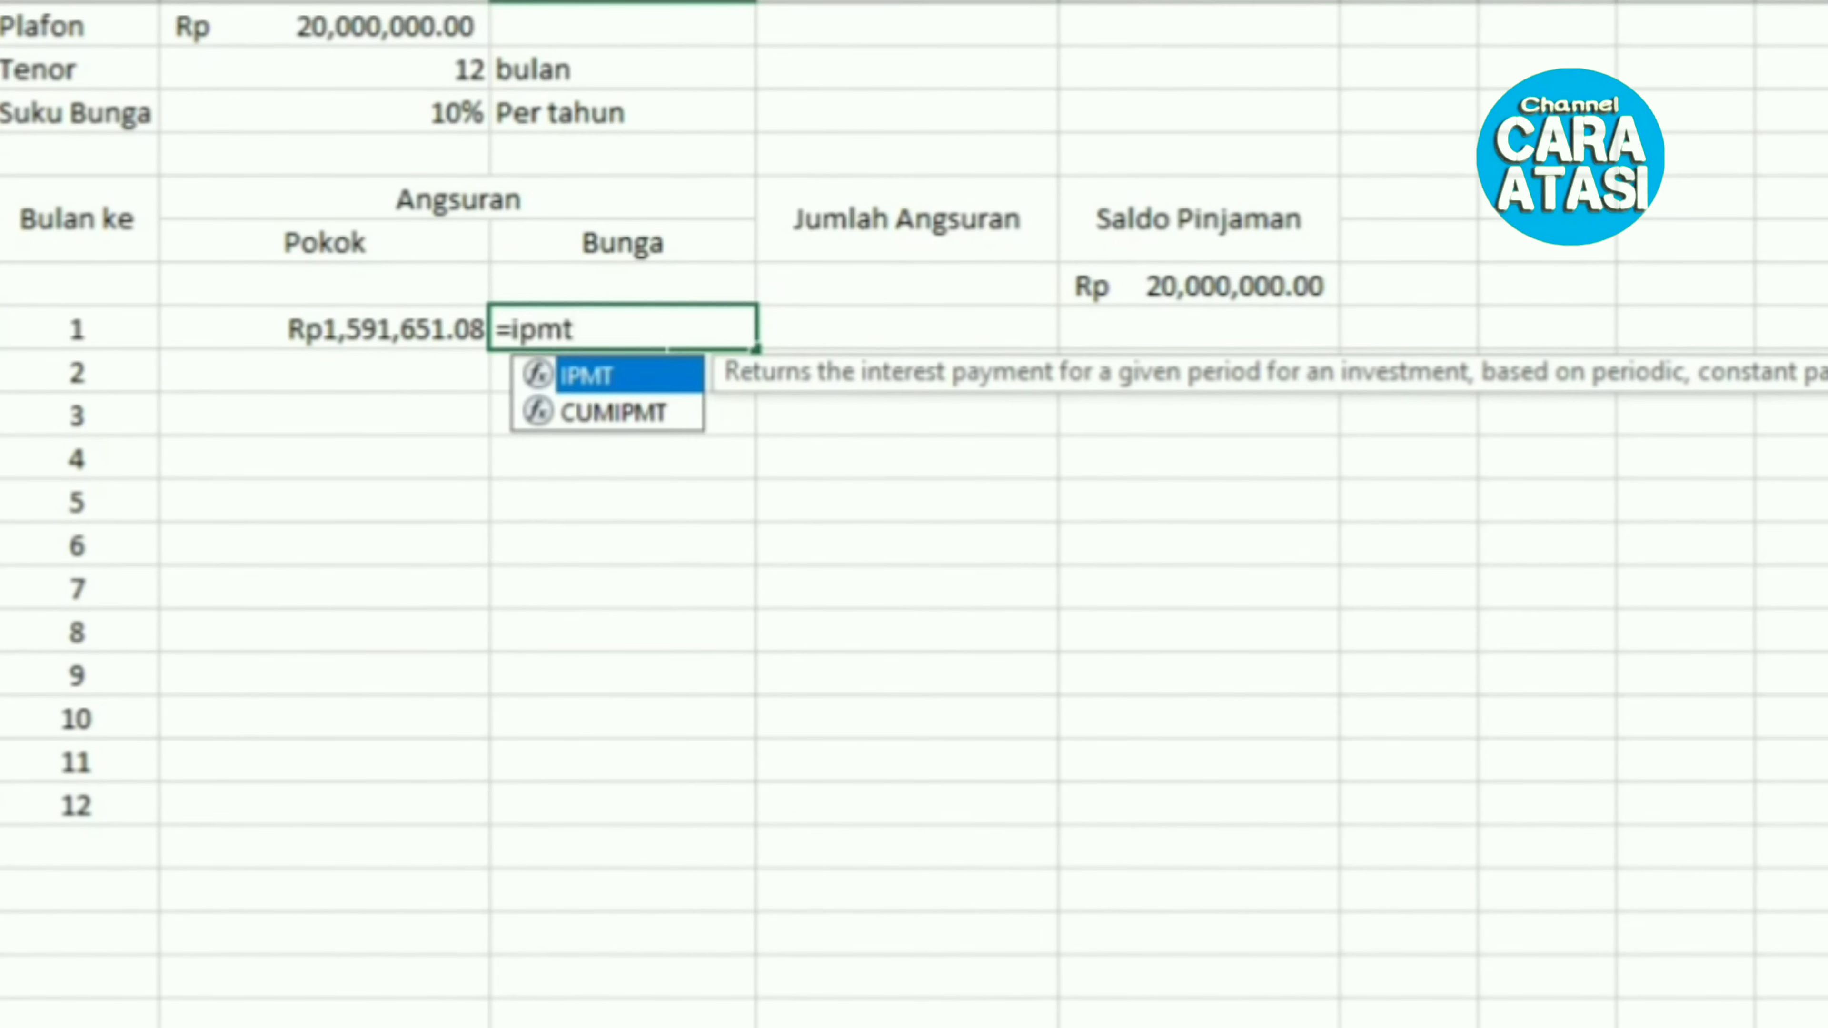
text(()
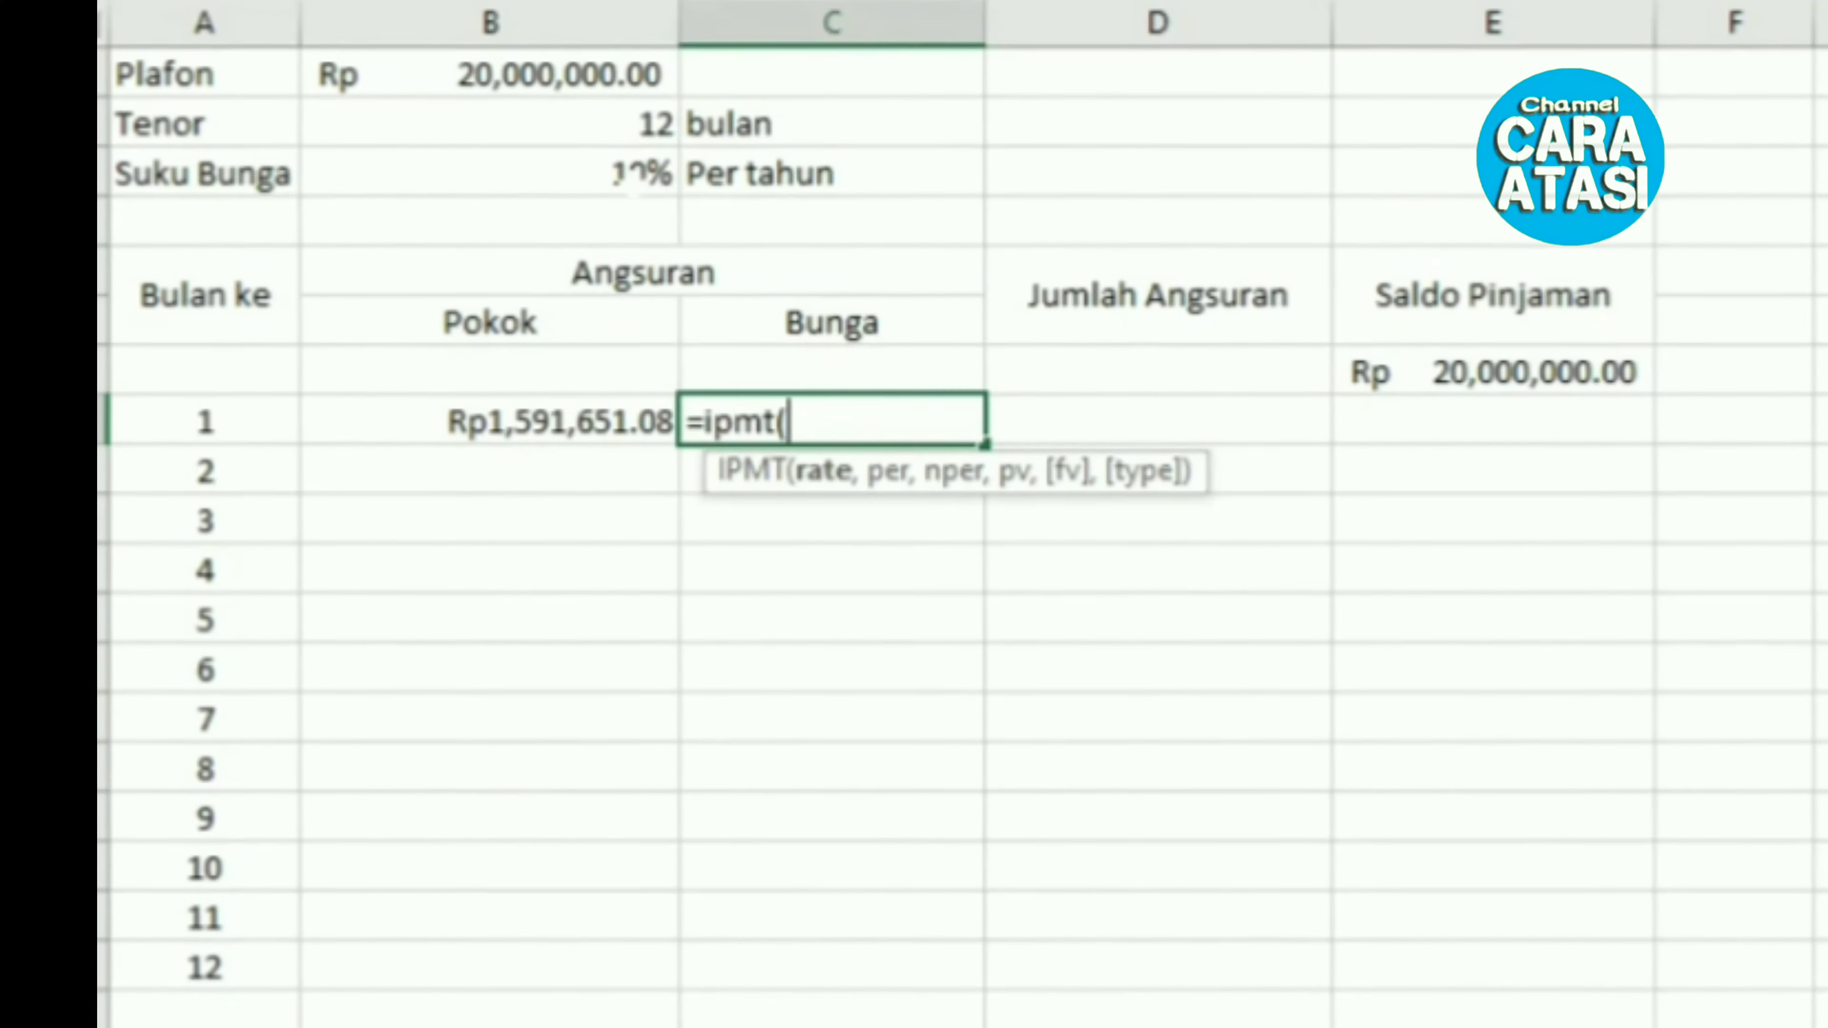
click(446, 116)
key(F4)
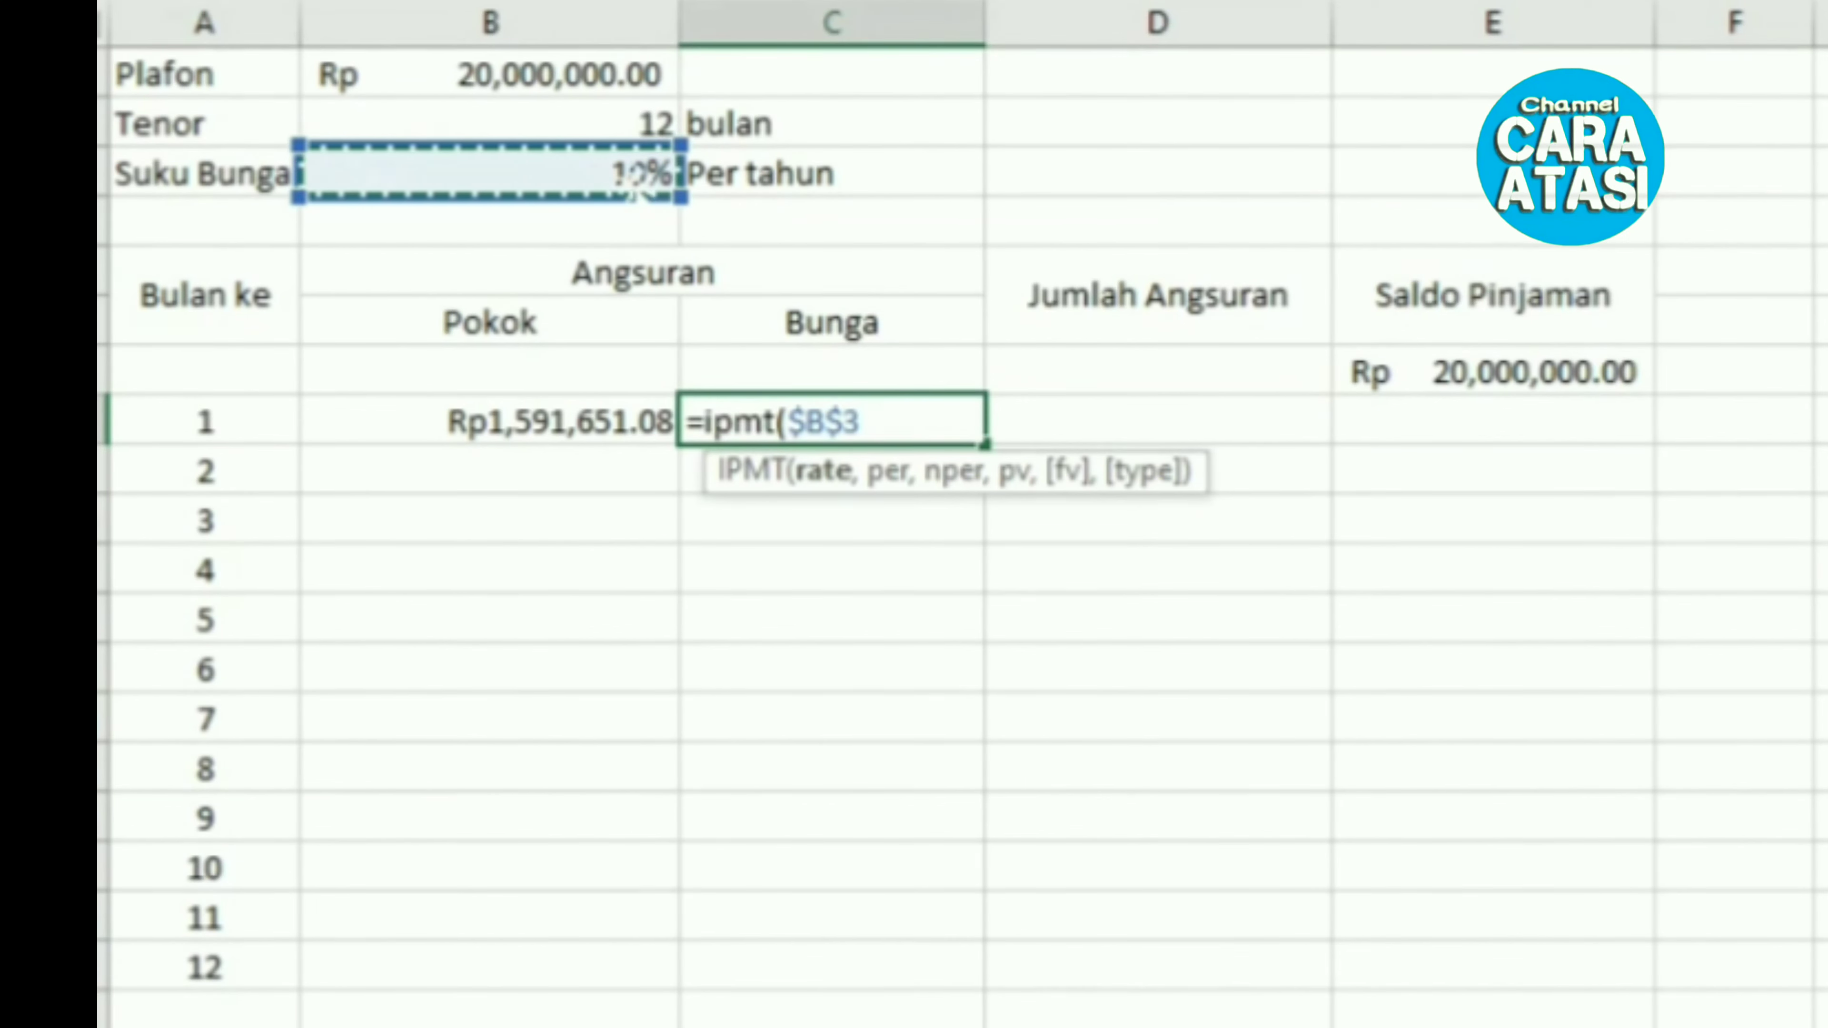
text(/12,)
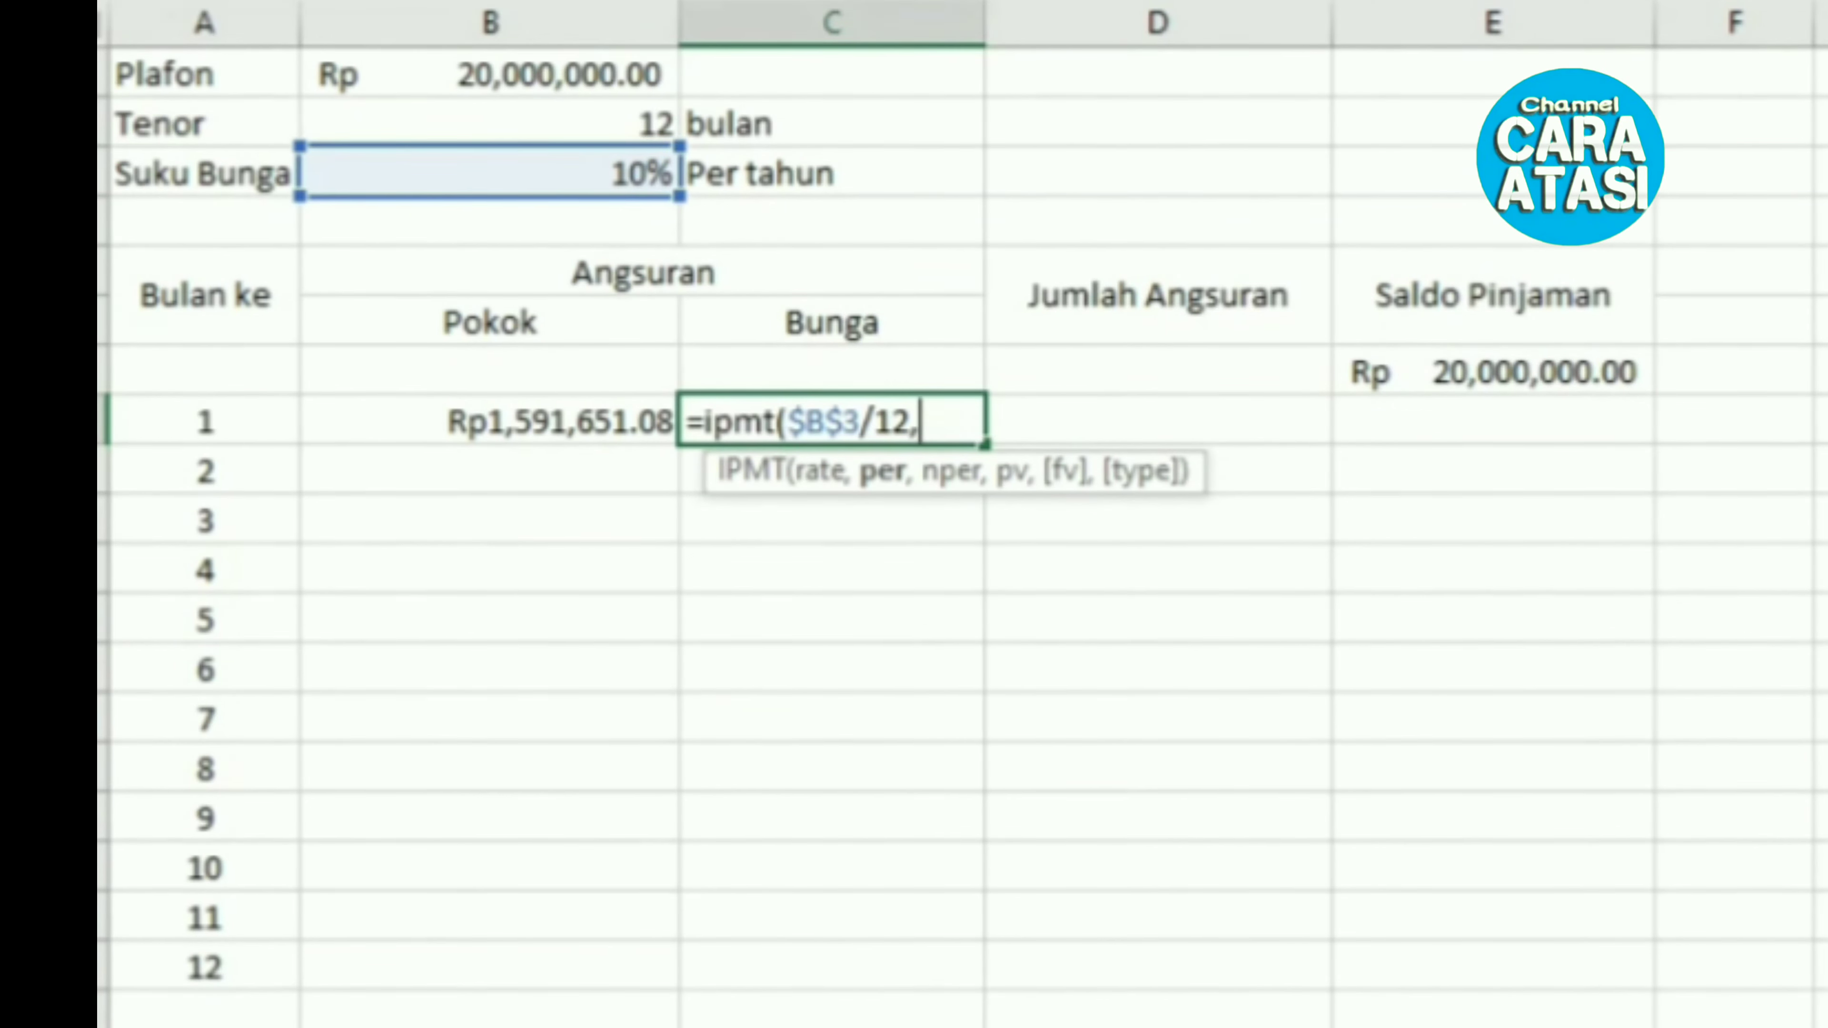
click(244, 423)
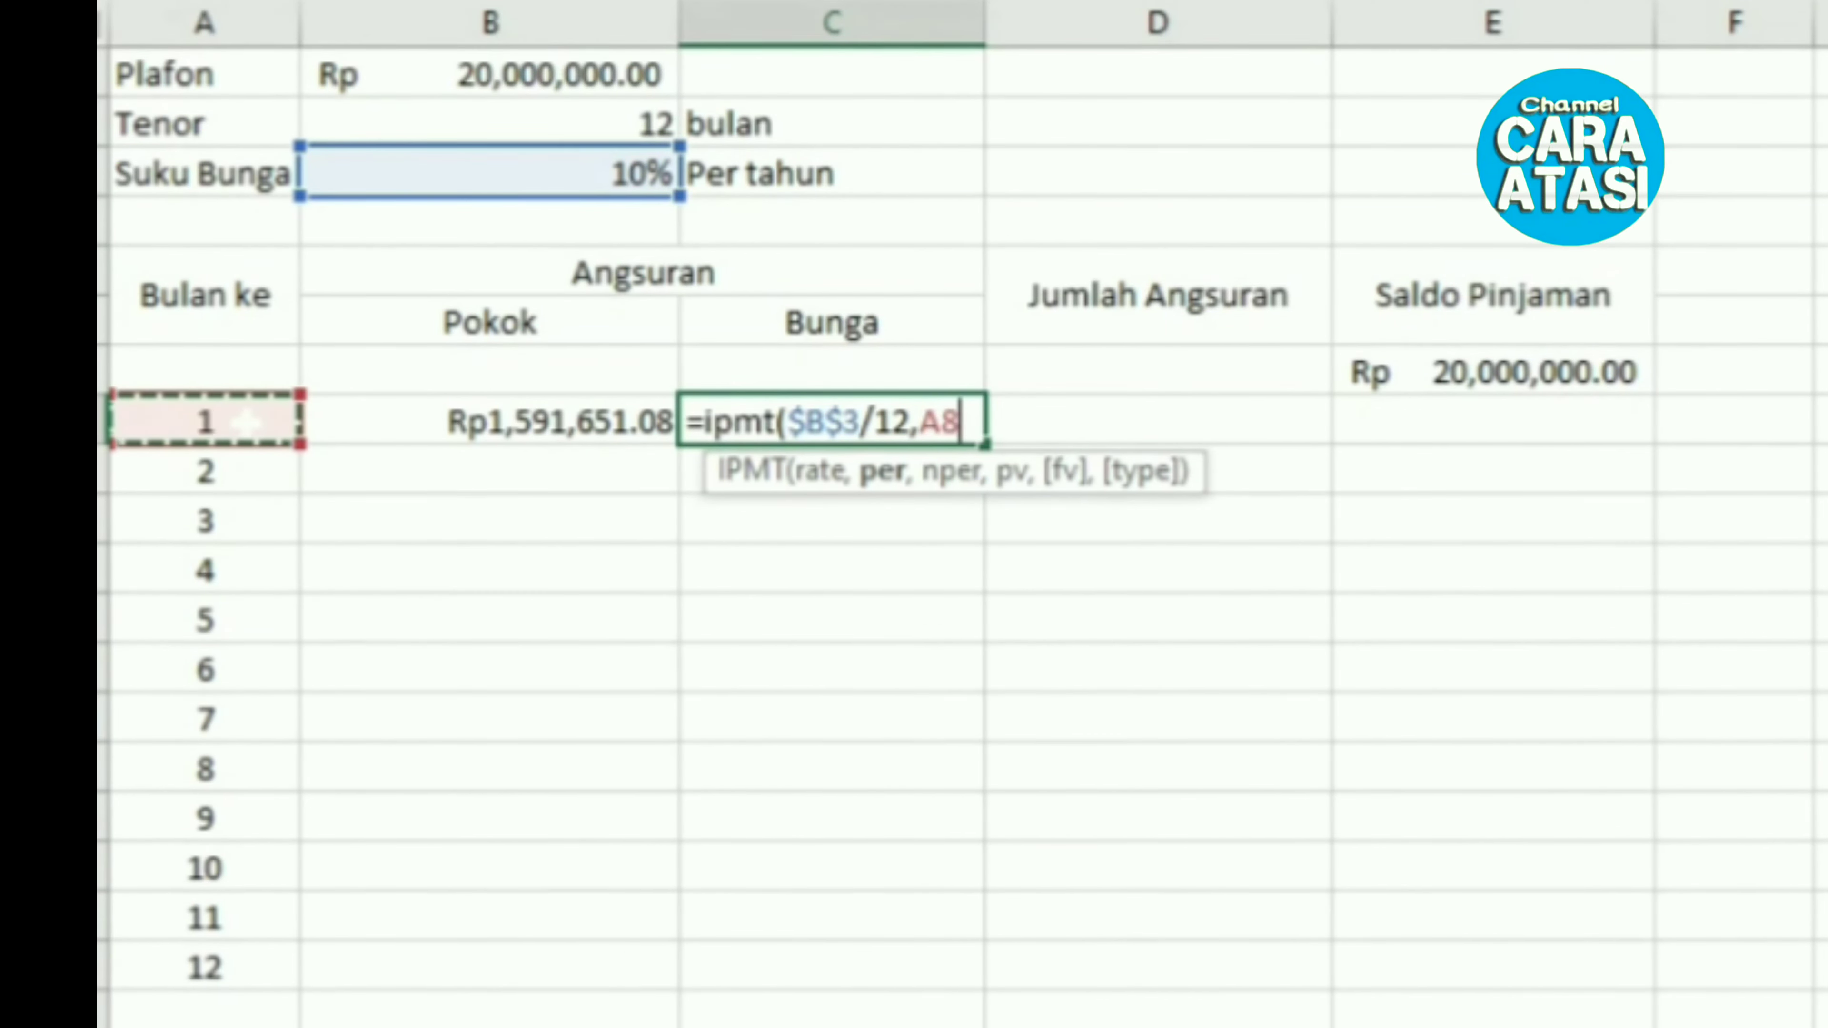
text(,)
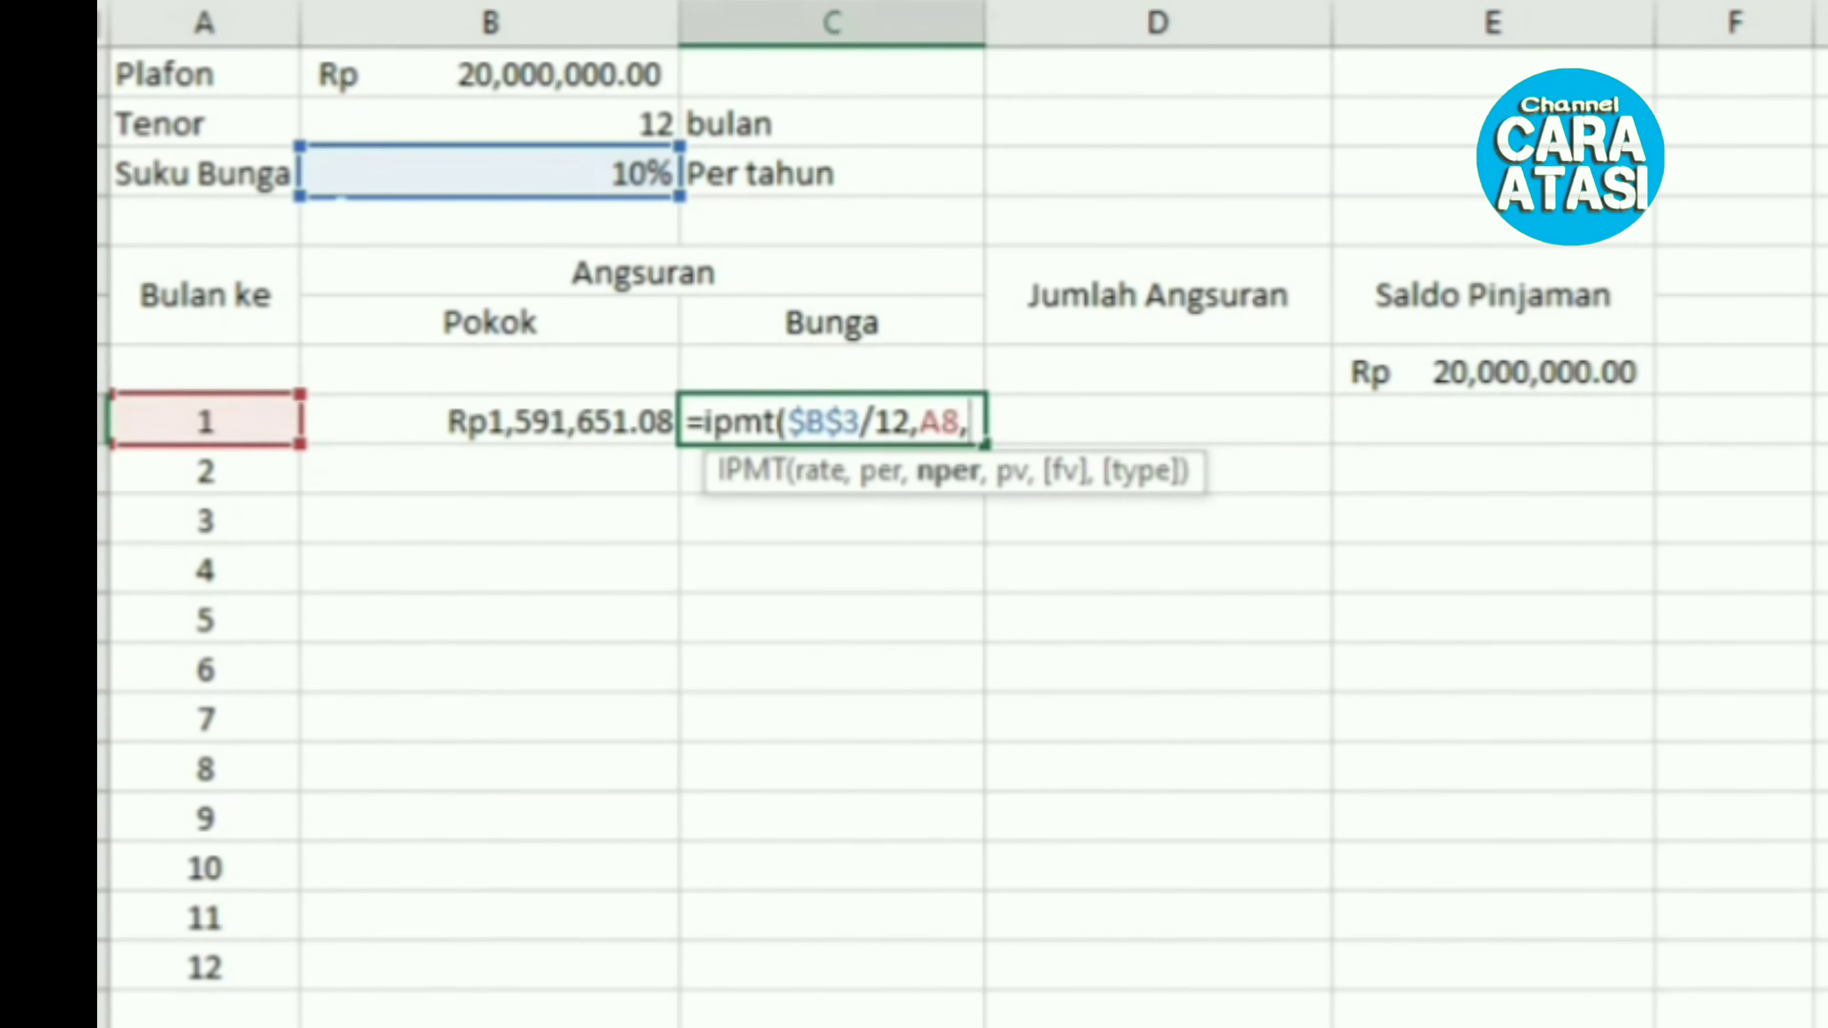
click(604, 121)
key(F4)
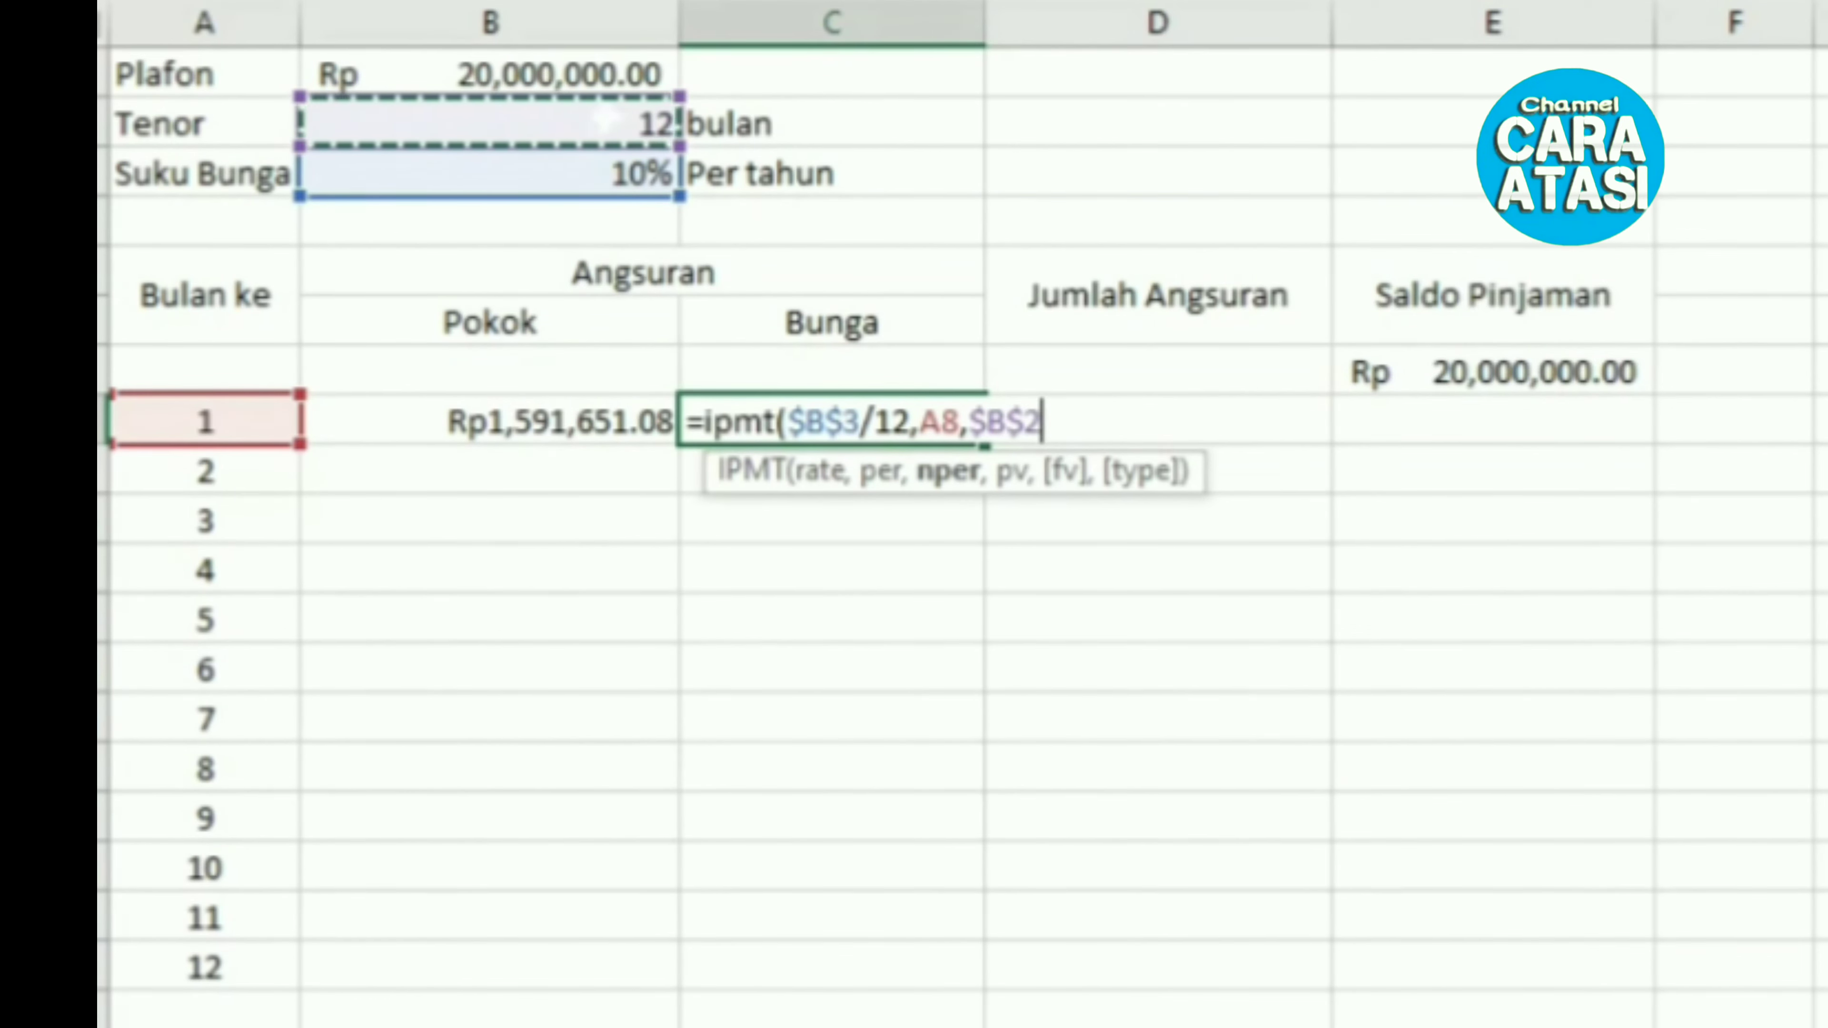
text(,)
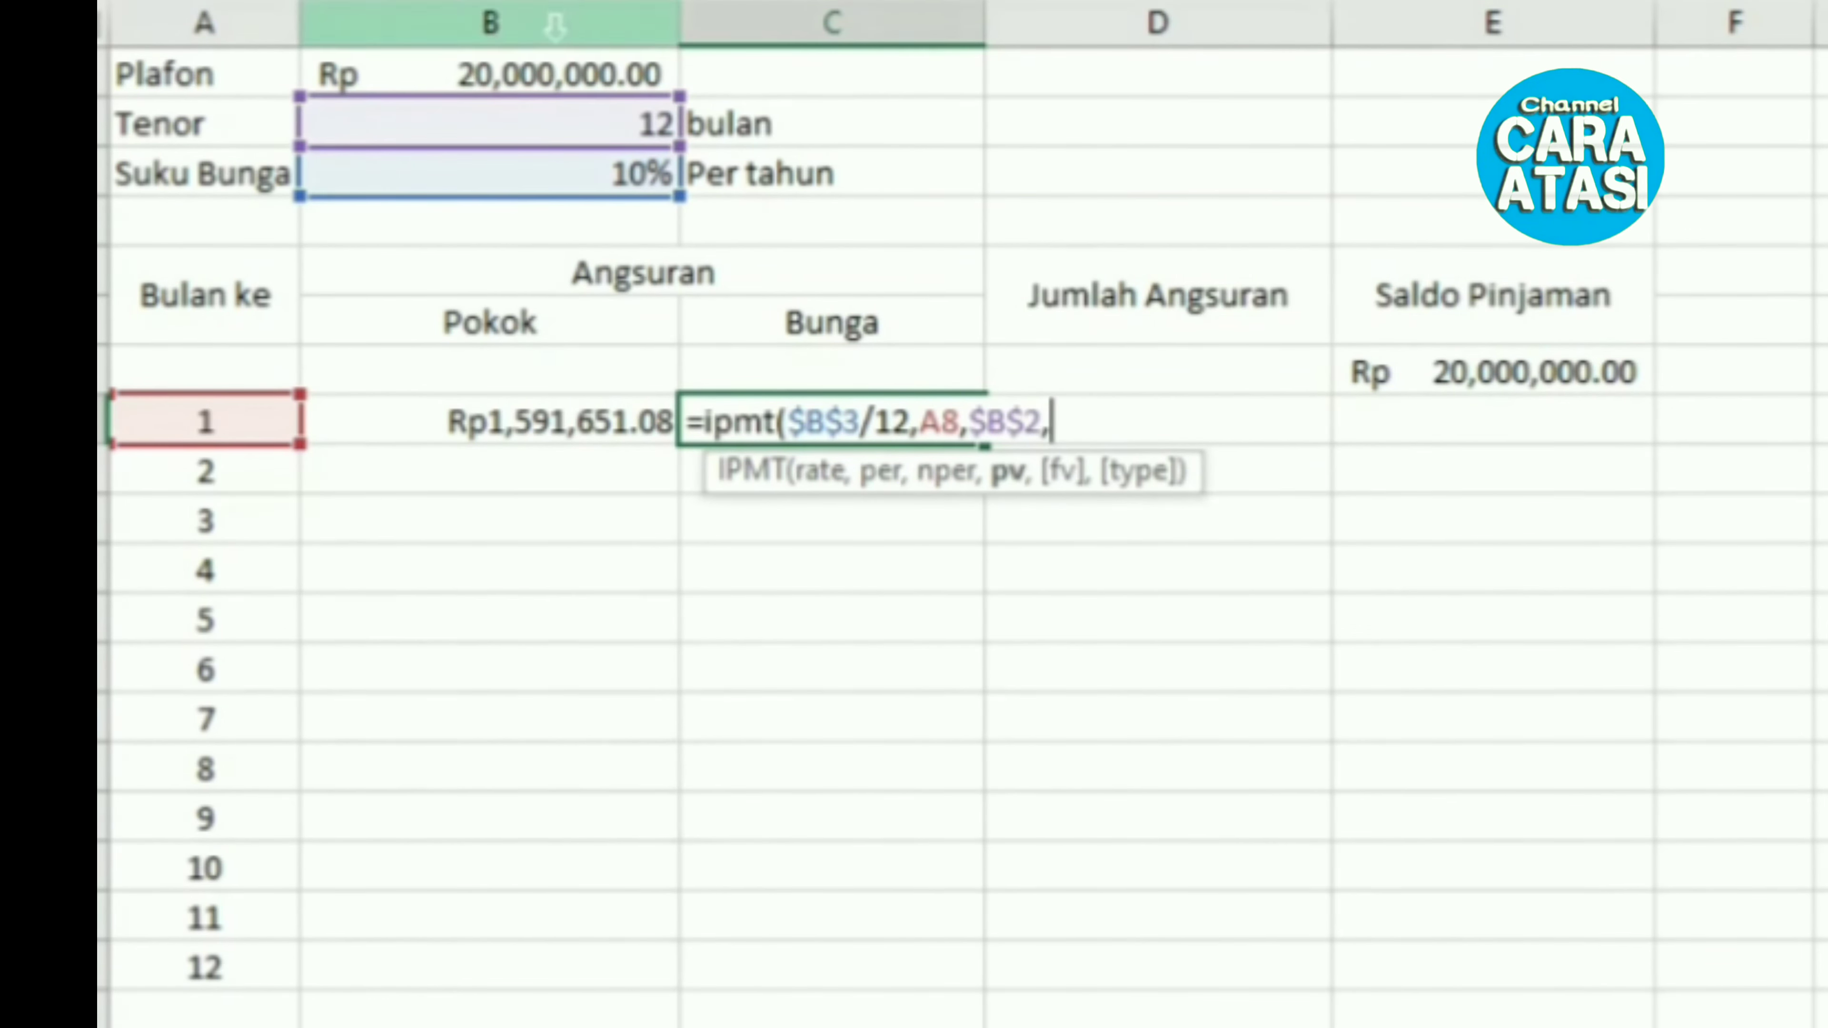
click(559, 72)
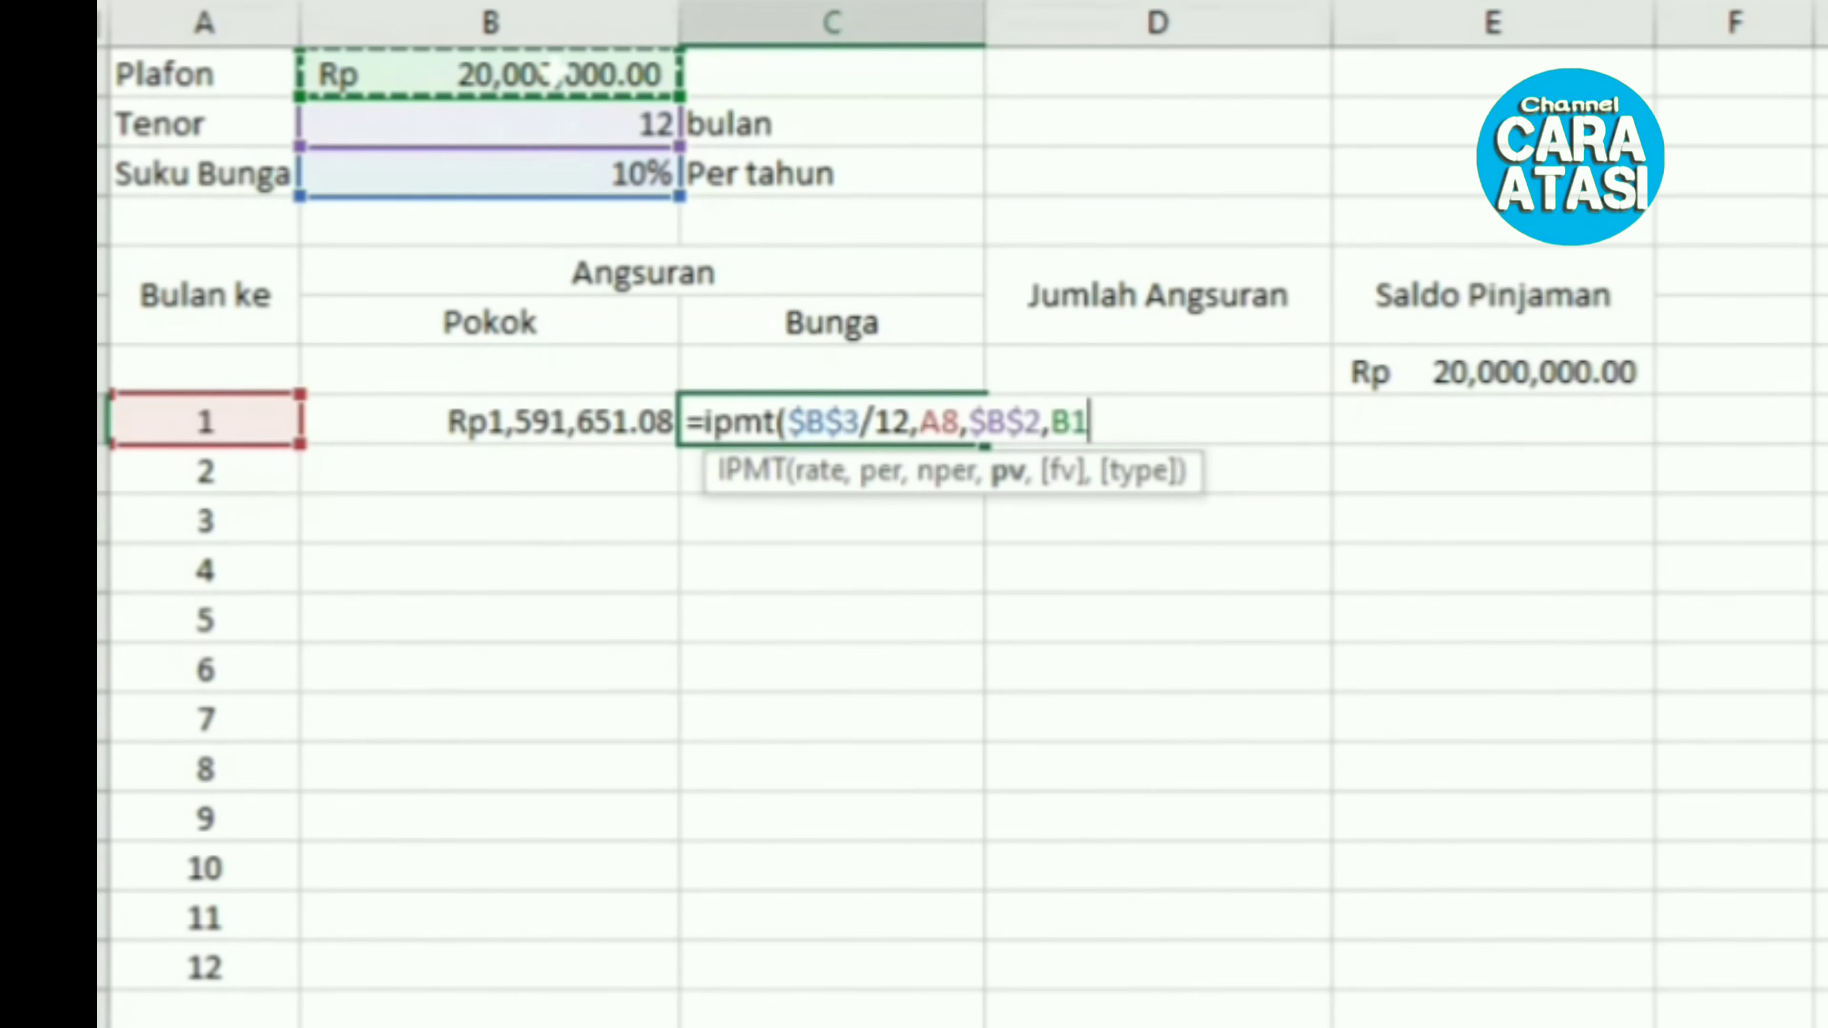
key(F4)
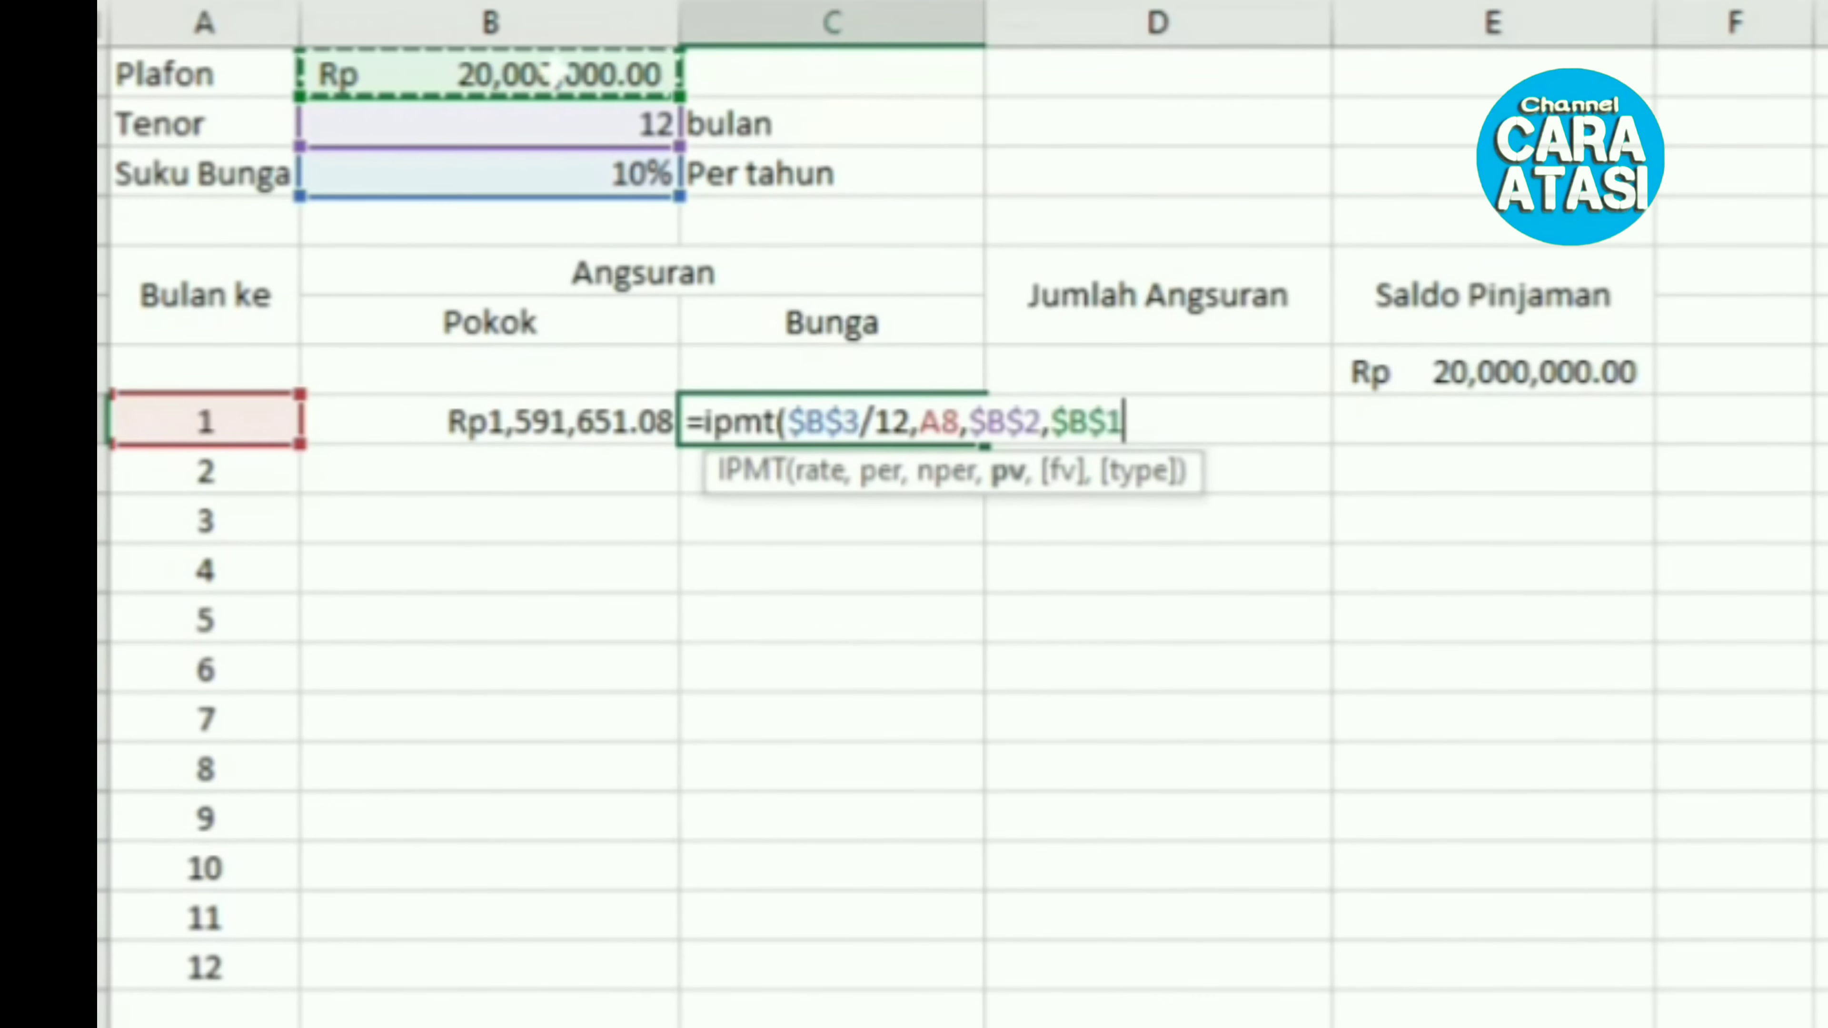
text())
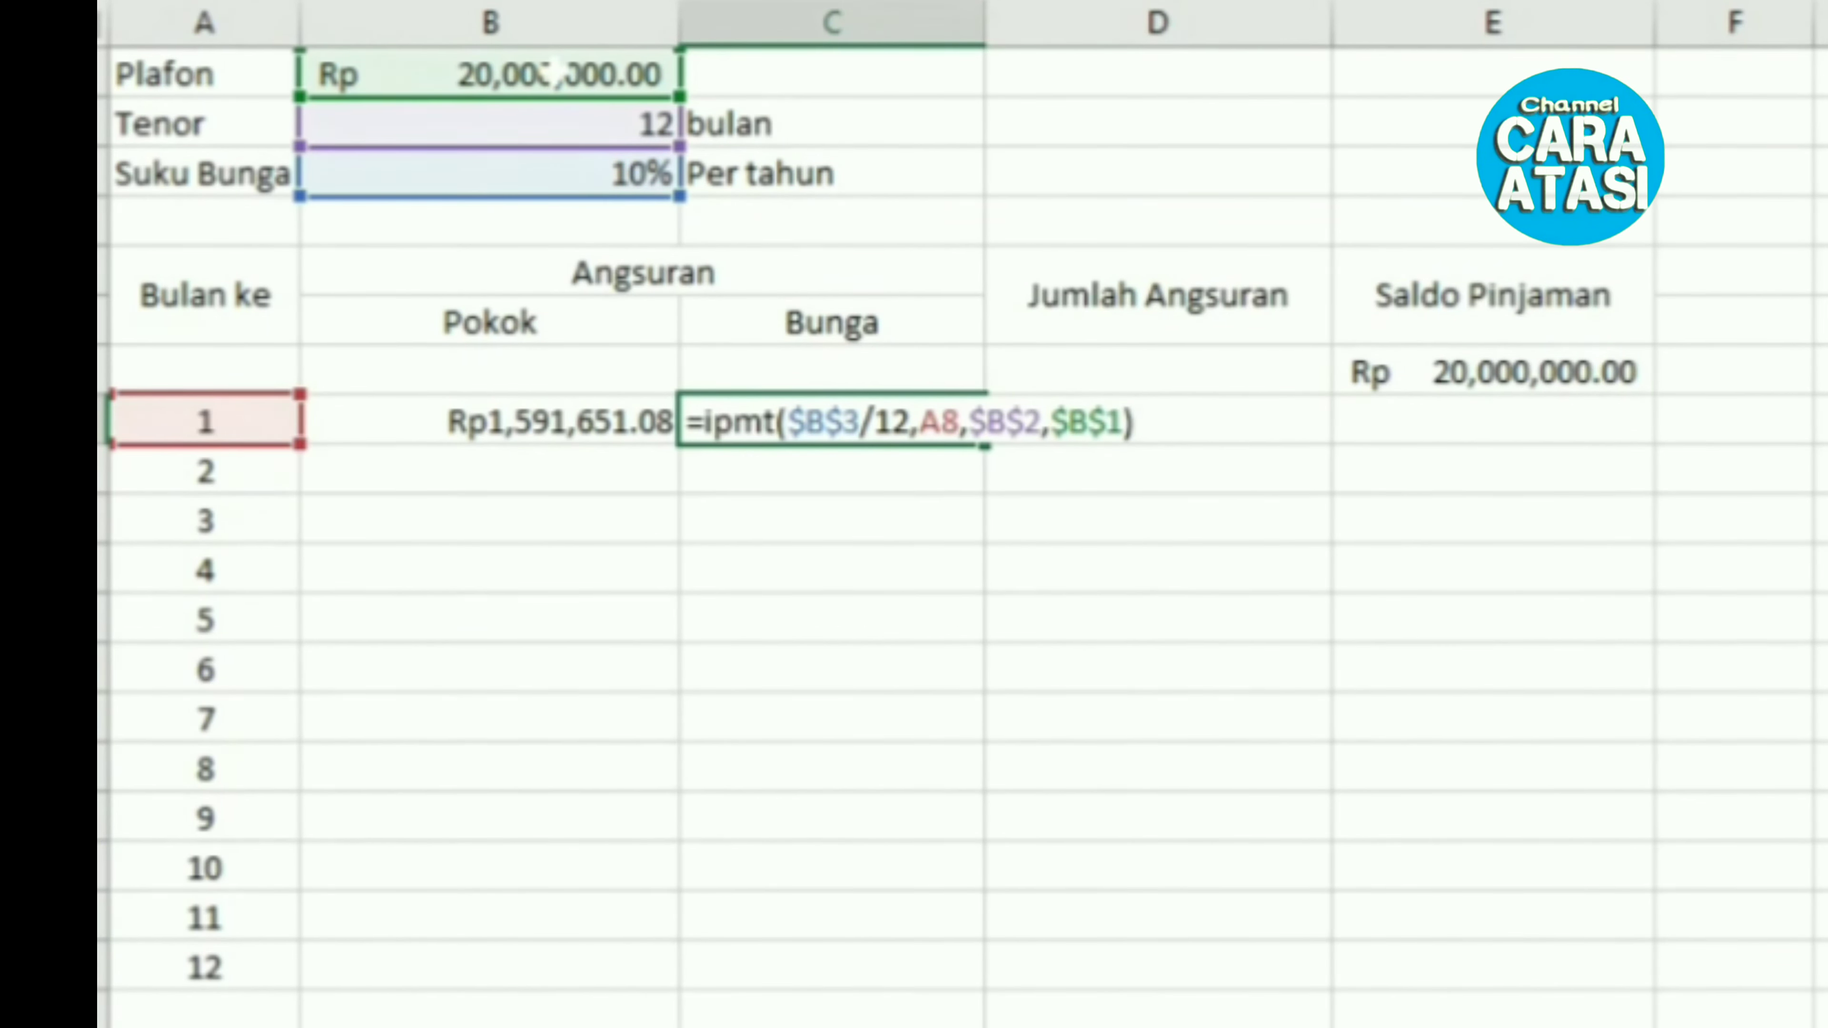
key(Return)
key(Right)
key(Right)
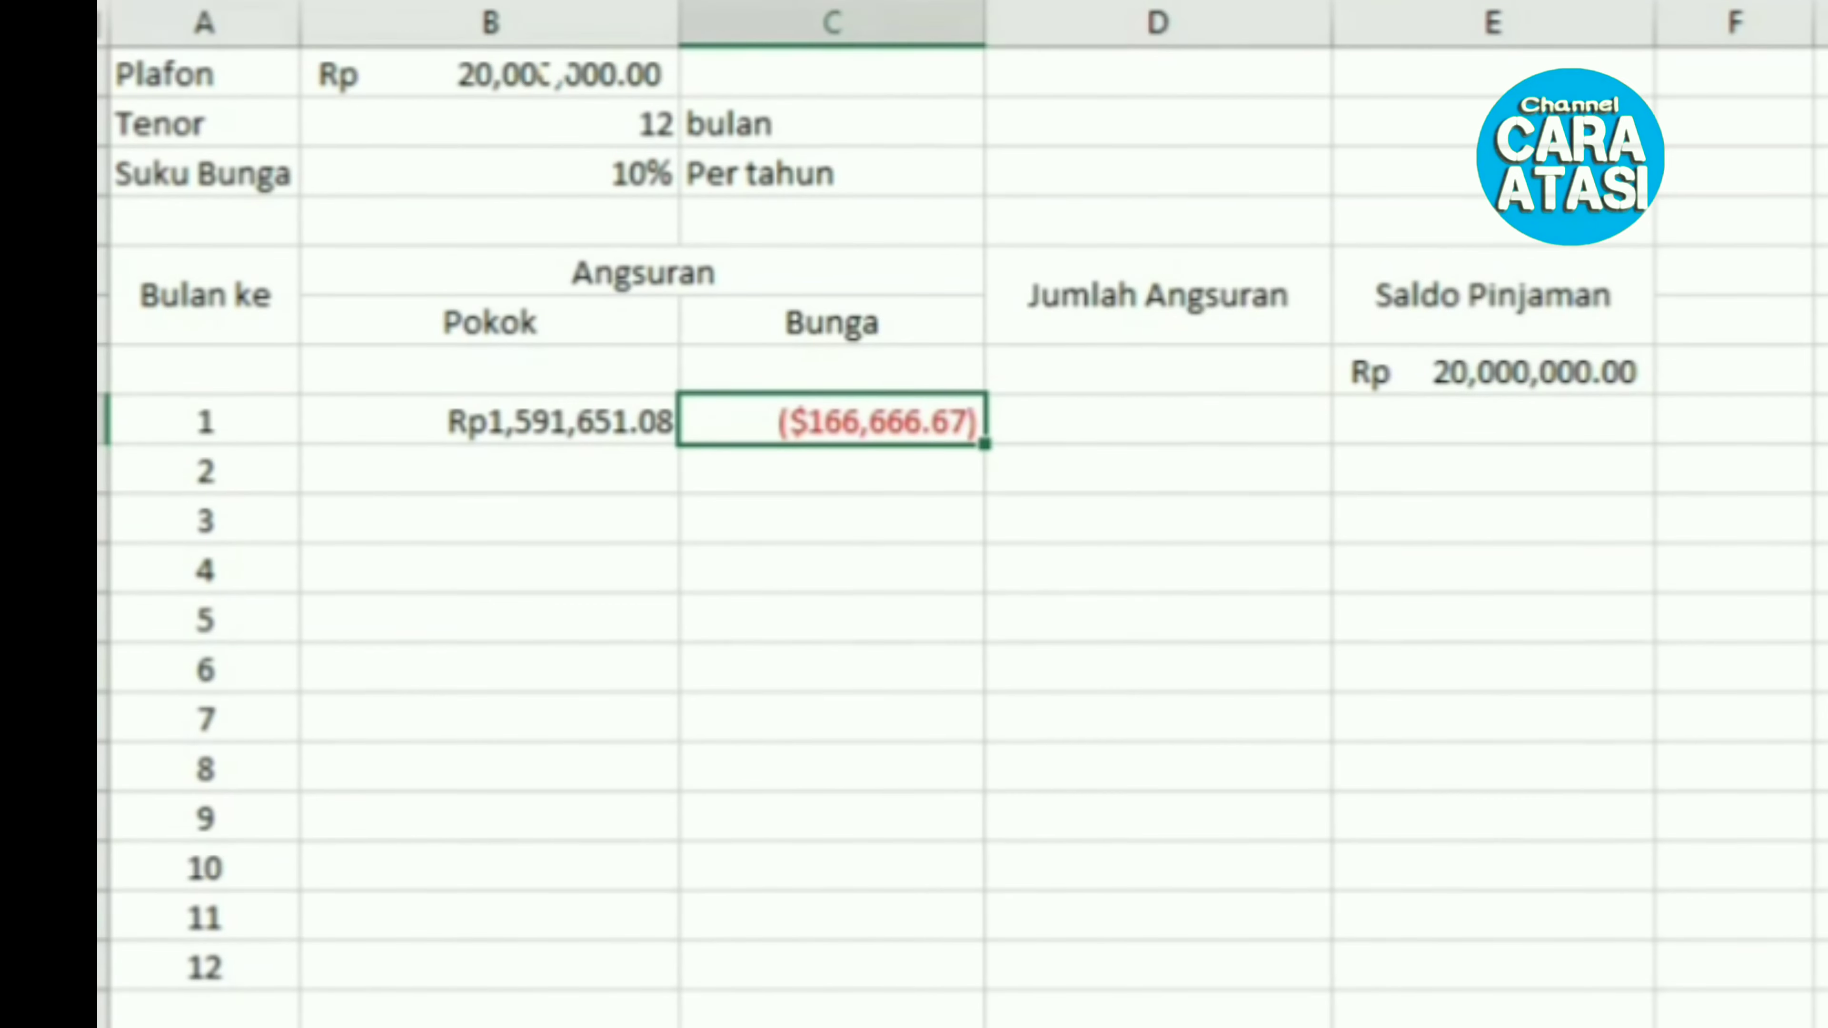
Step: Add a minus sign before IPMT in the C8 formula to make the interest payment positive
key(F2)
key(Left)
key(Left)
key(Left)
key(Left)
key(Left)
key(Left)
key(Left)
key(Left)
key(Left)
key(Left)
key(Left)
key(Left)
key(Left)
key(Left)
key(Left)
key(Left)
key(Left)
key(Left)
key(Left)
key(Left)
key(Left)
key(Left)
key(Left)
key(Left)
key(Left)
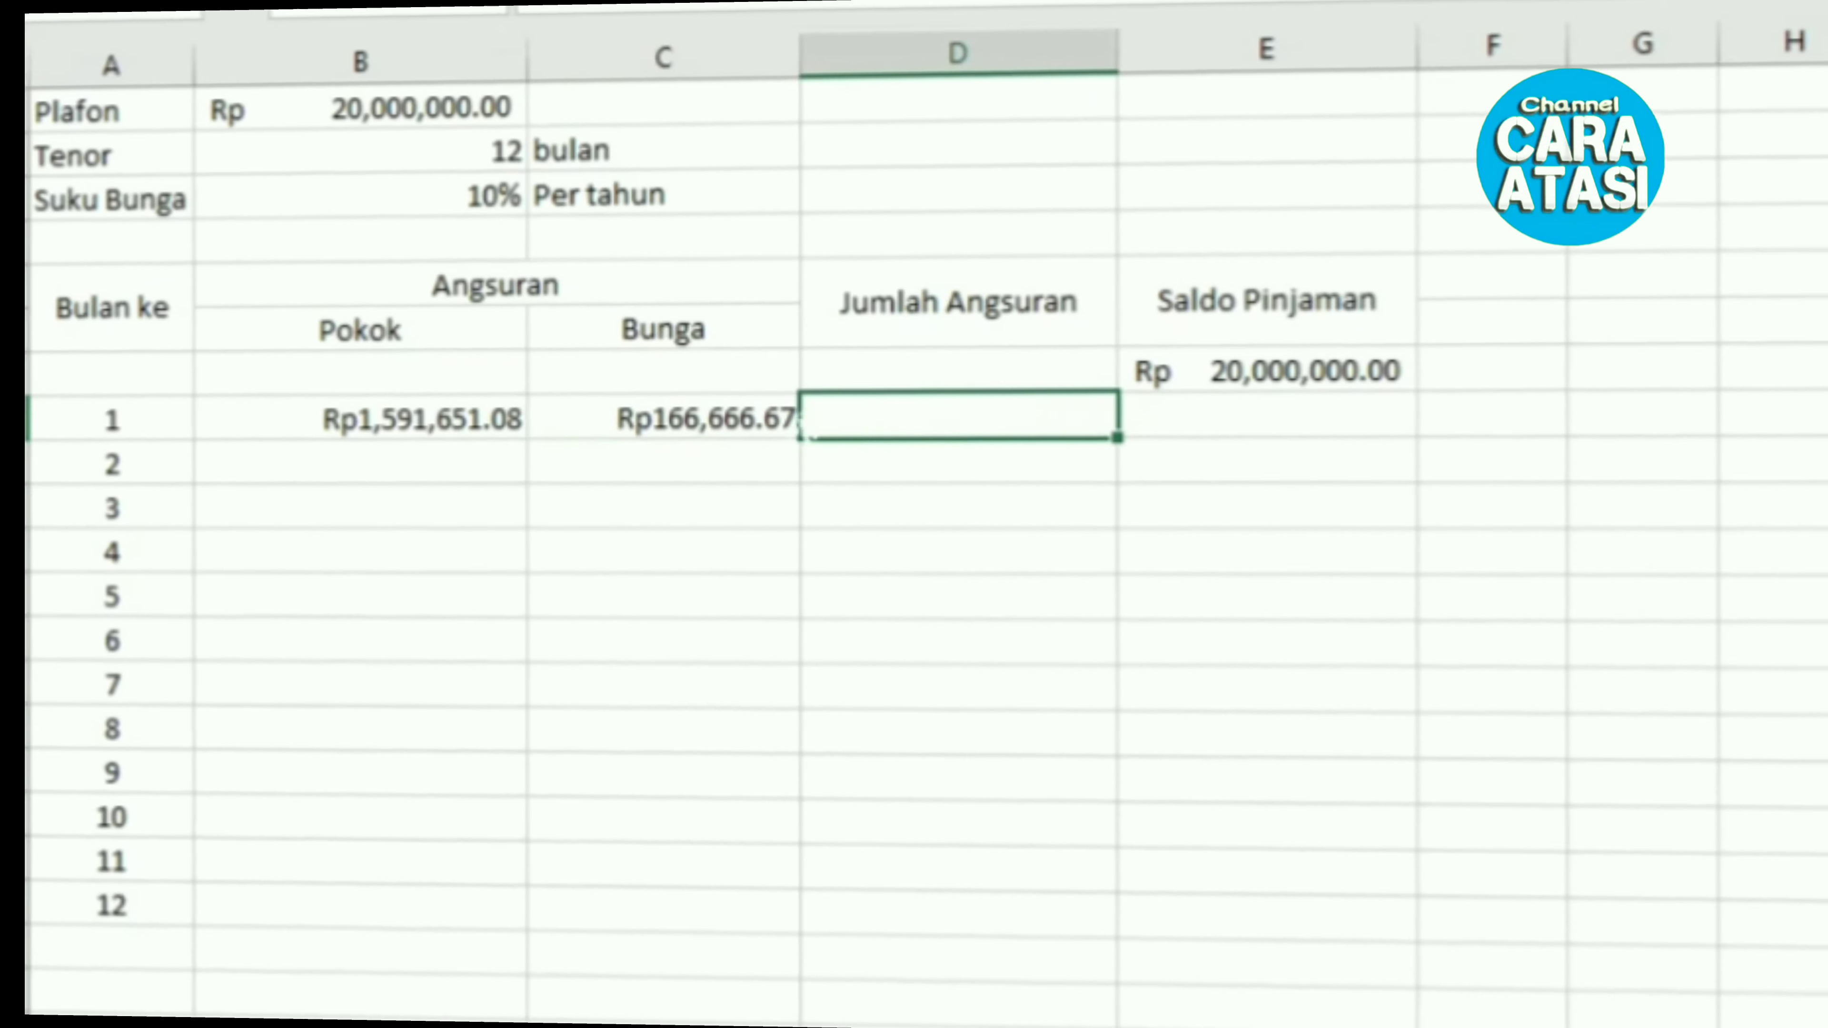
Step: Enter the month 1 total installment formula in D8 as =-PMT($B$3/12,$B$2,$B$1)
click(698, 414)
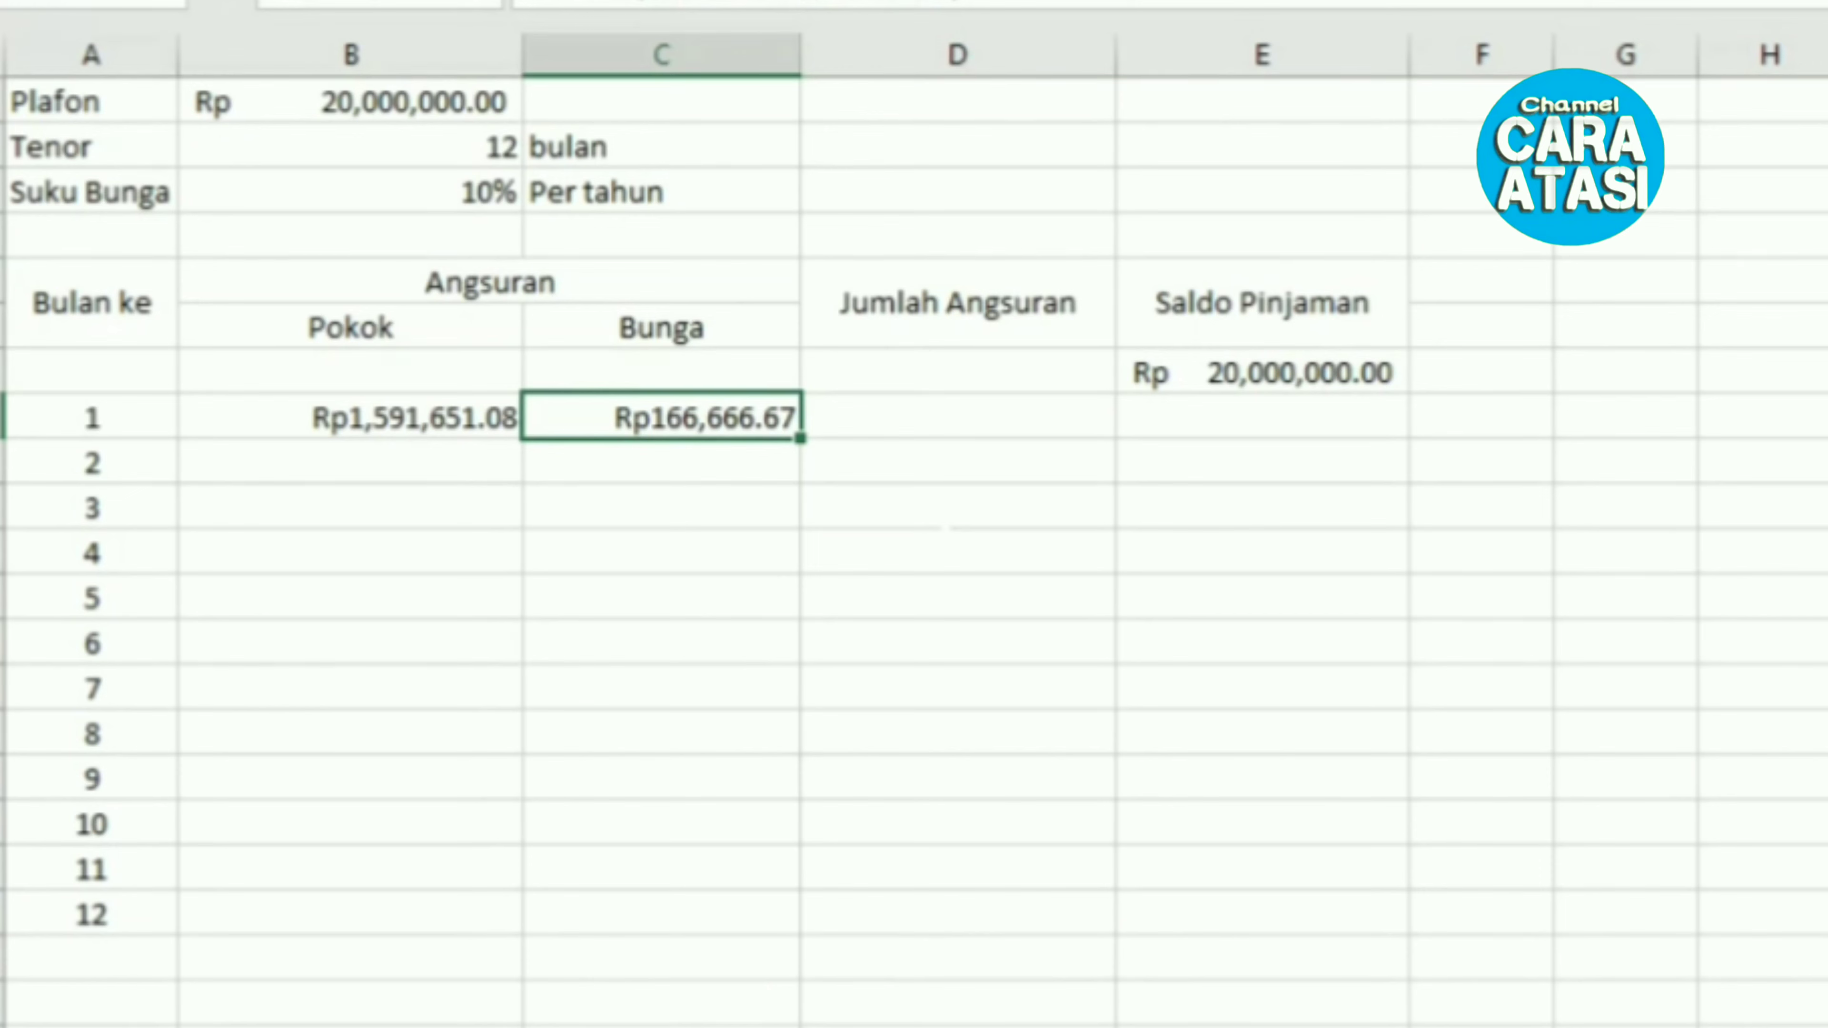
click(957, 417)
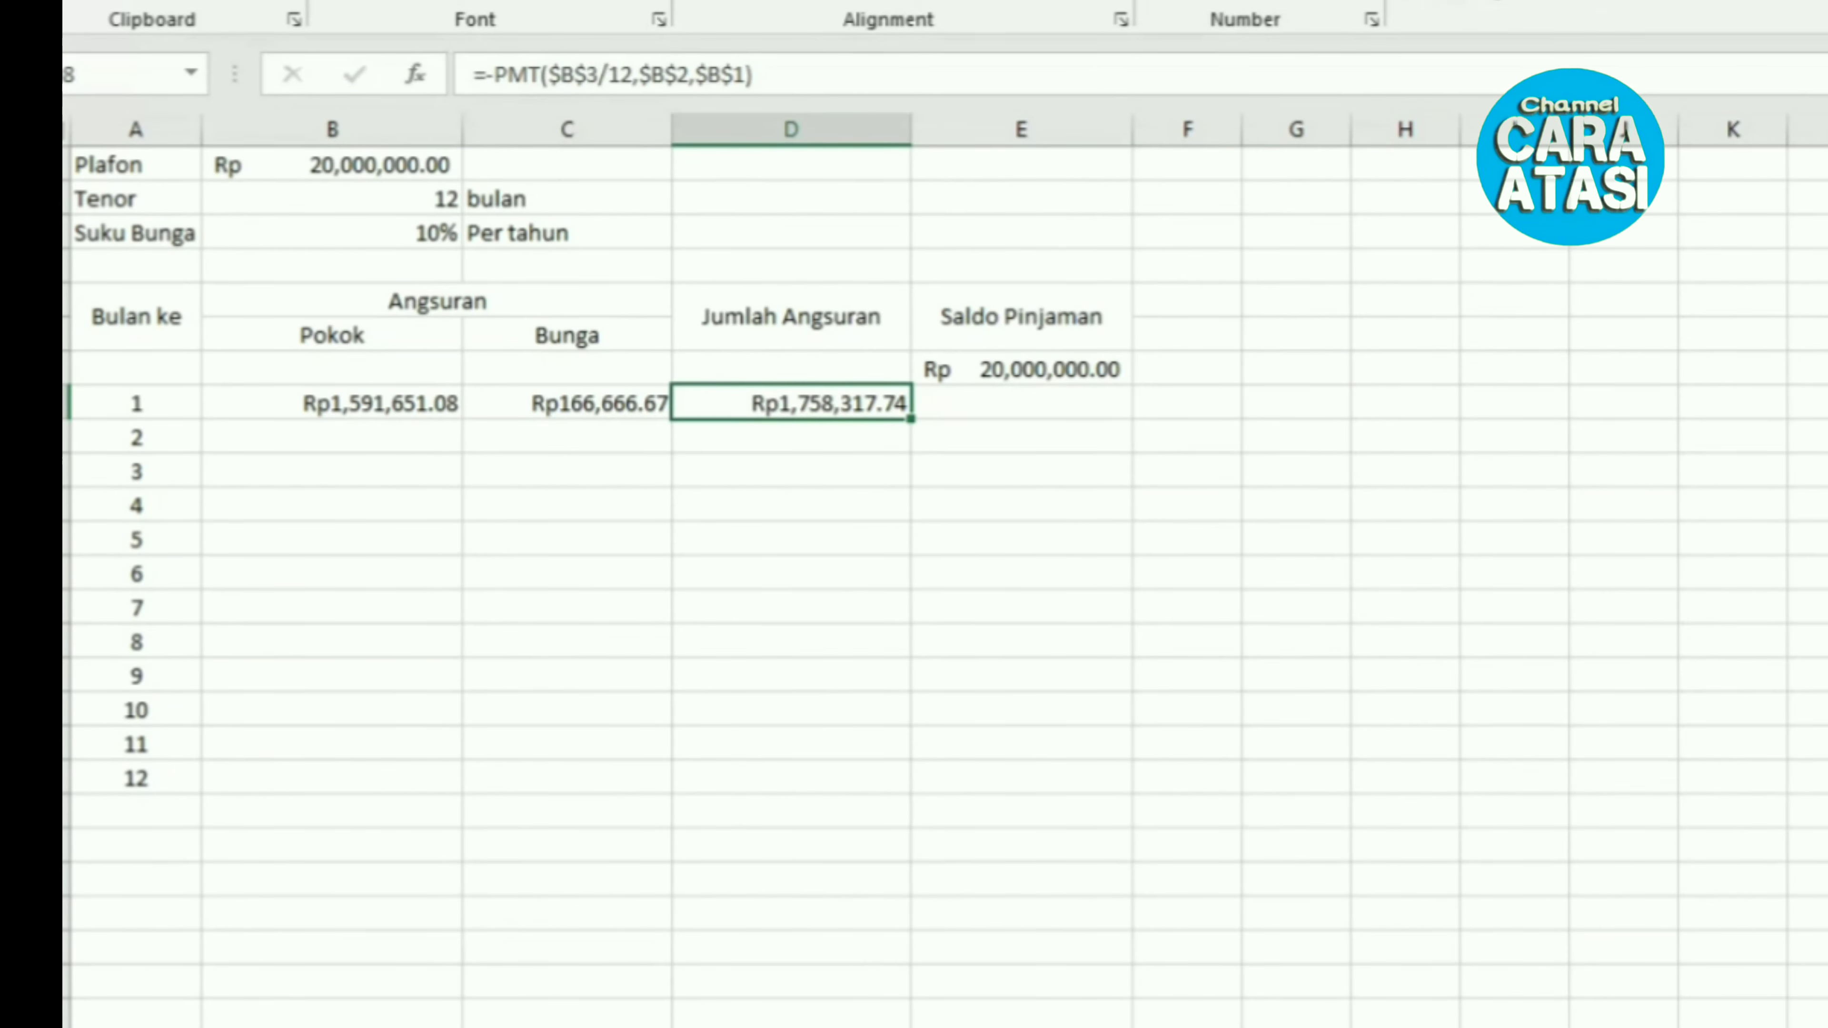
click(957, 371)
click(828, 438)
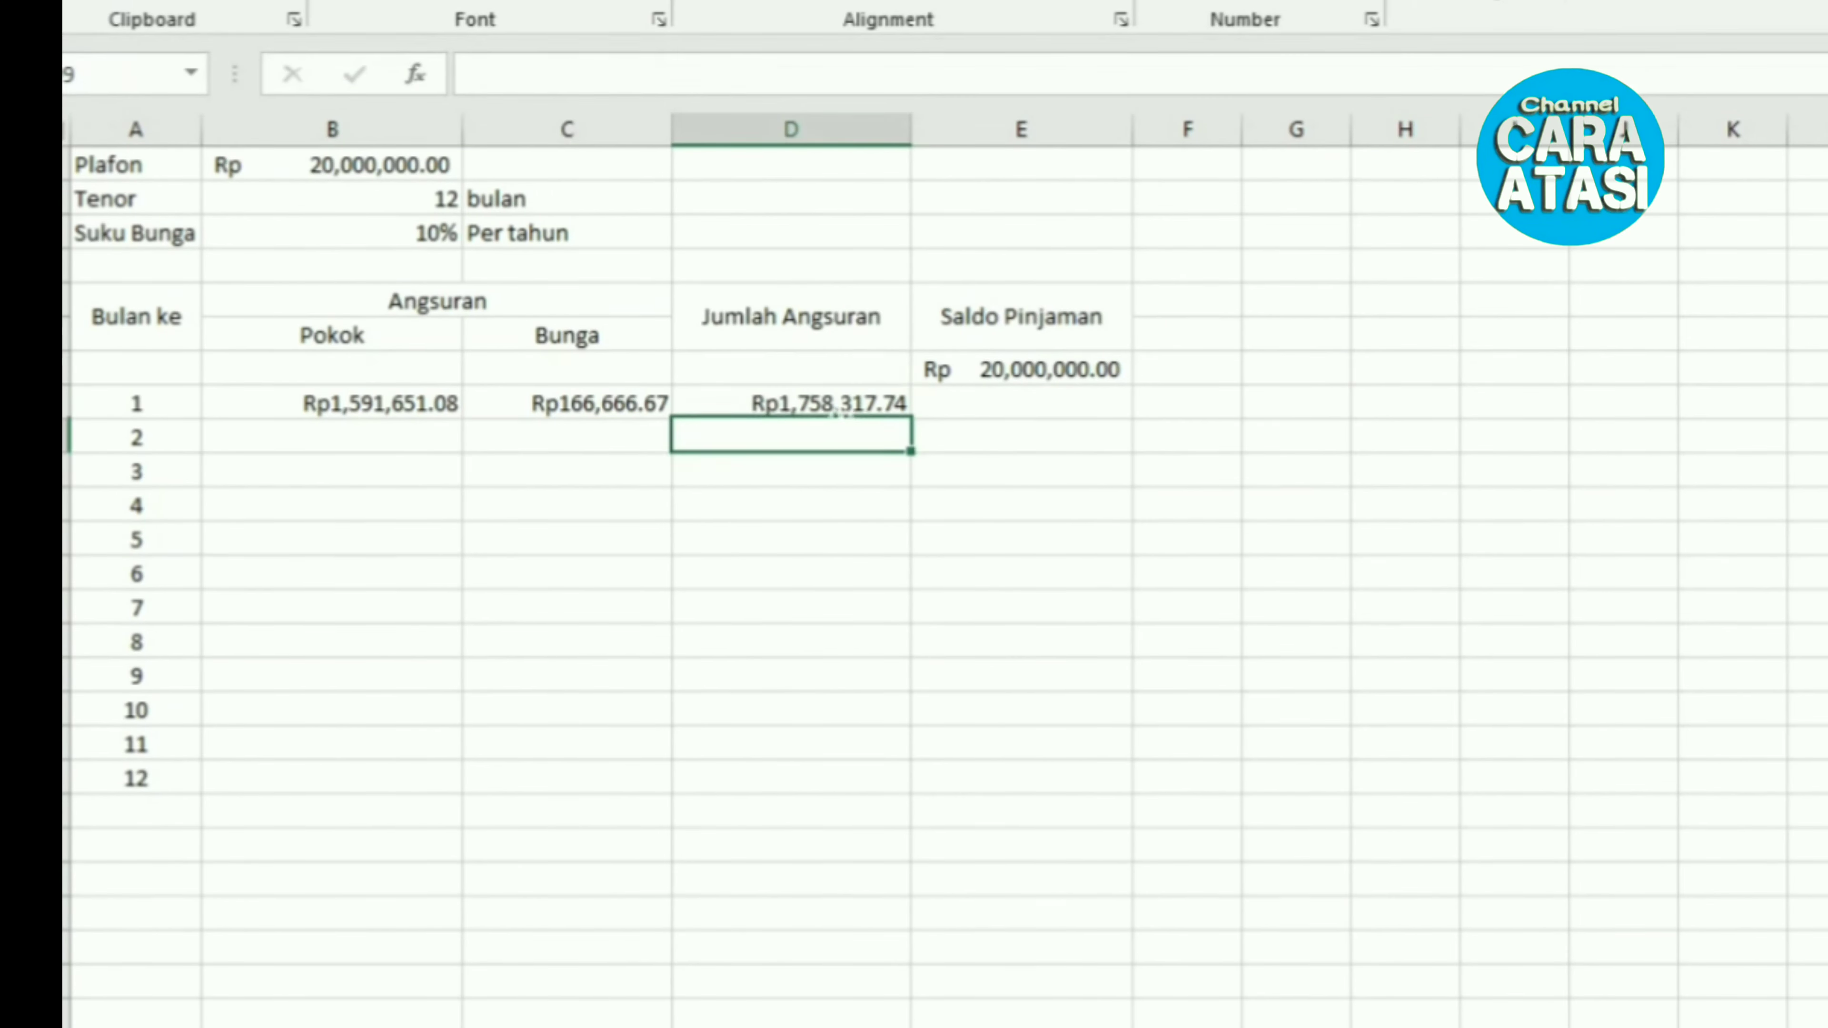
click(838, 410)
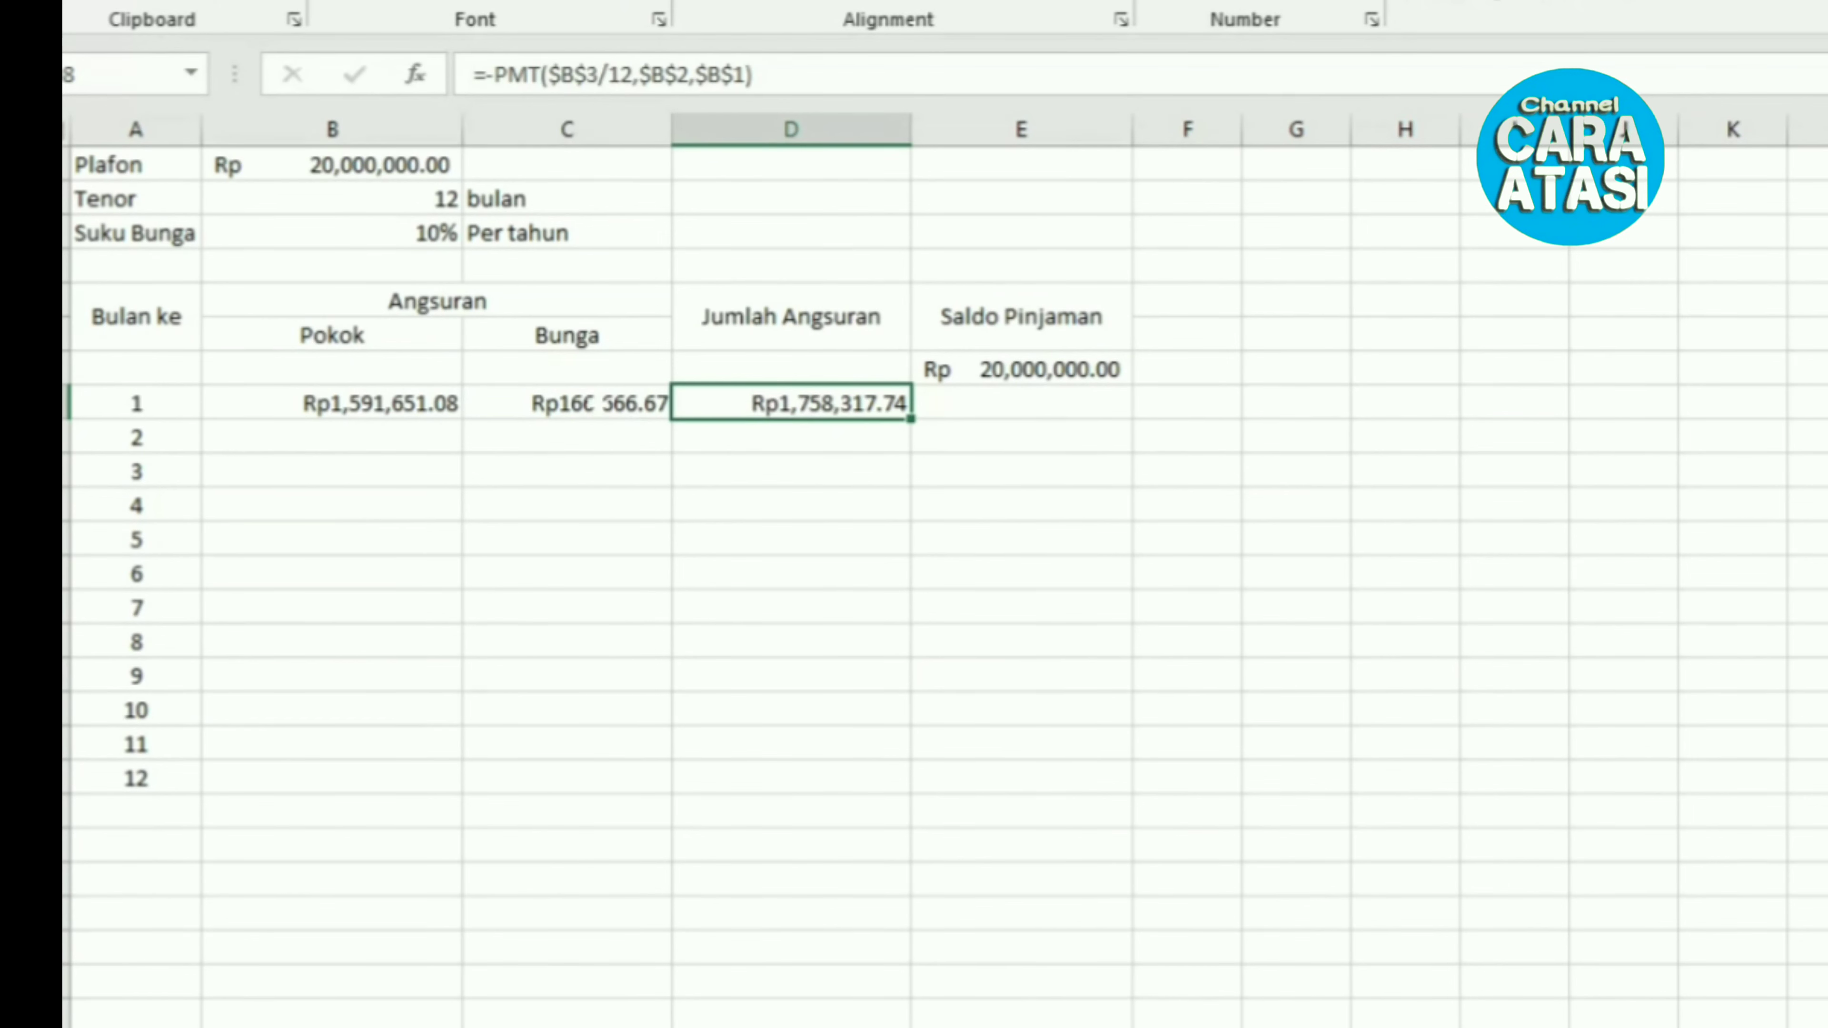
Step: Try replacing the PMT formula in D8 with the sum of principal and interest, =B8+C8, and undo the replacement
click(597, 405)
click(414, 404)
click(564, 405)
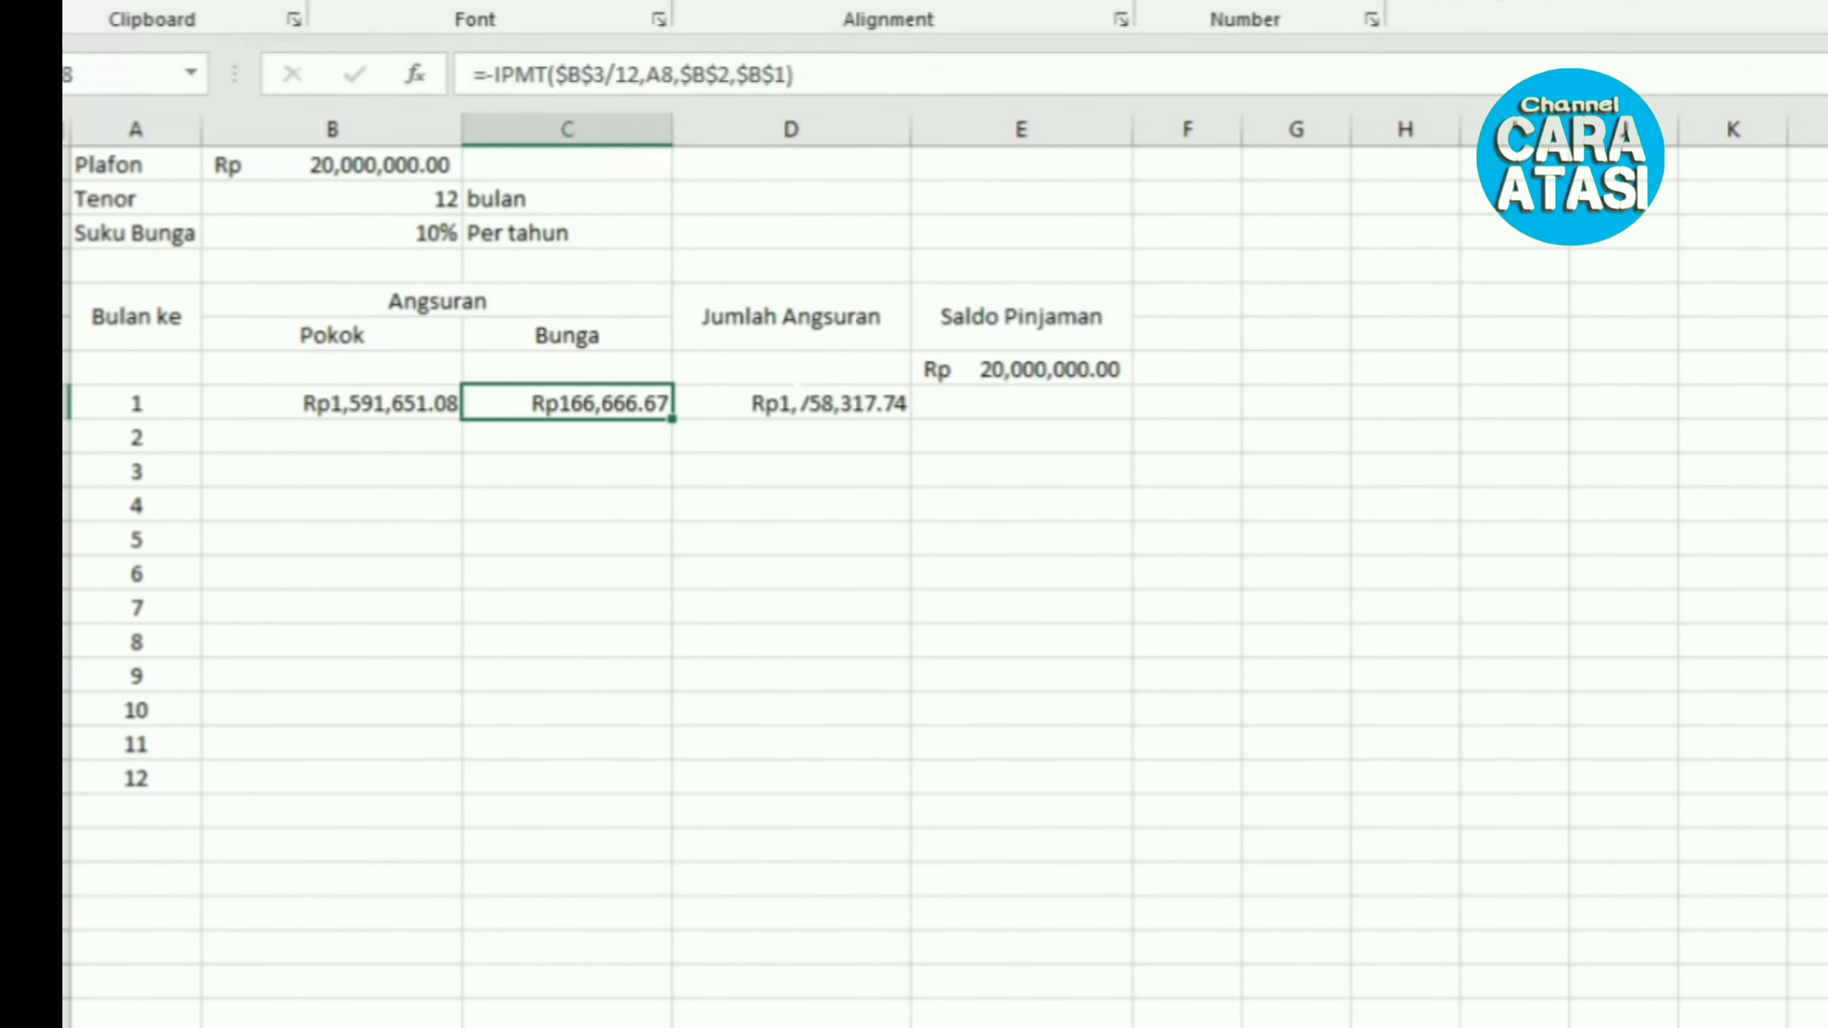
click(801, 406)
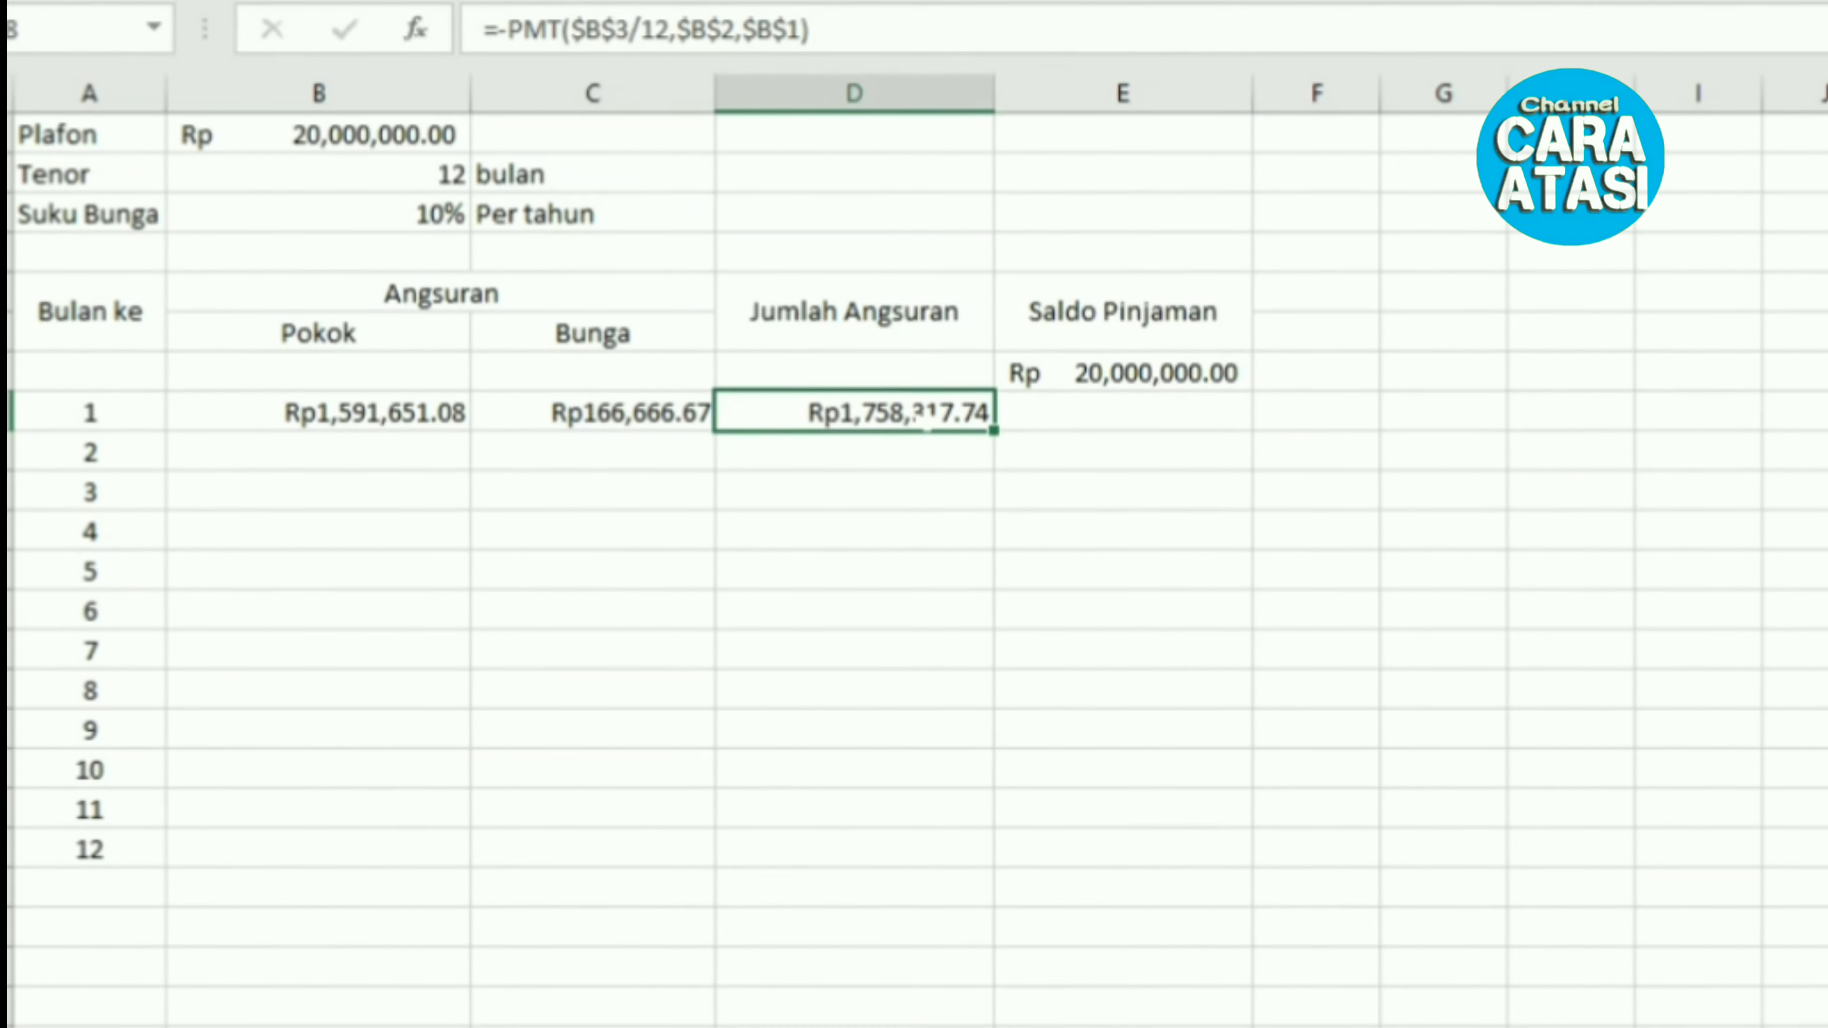
key(Delete)
text(=)
key(Left)
key(Left)
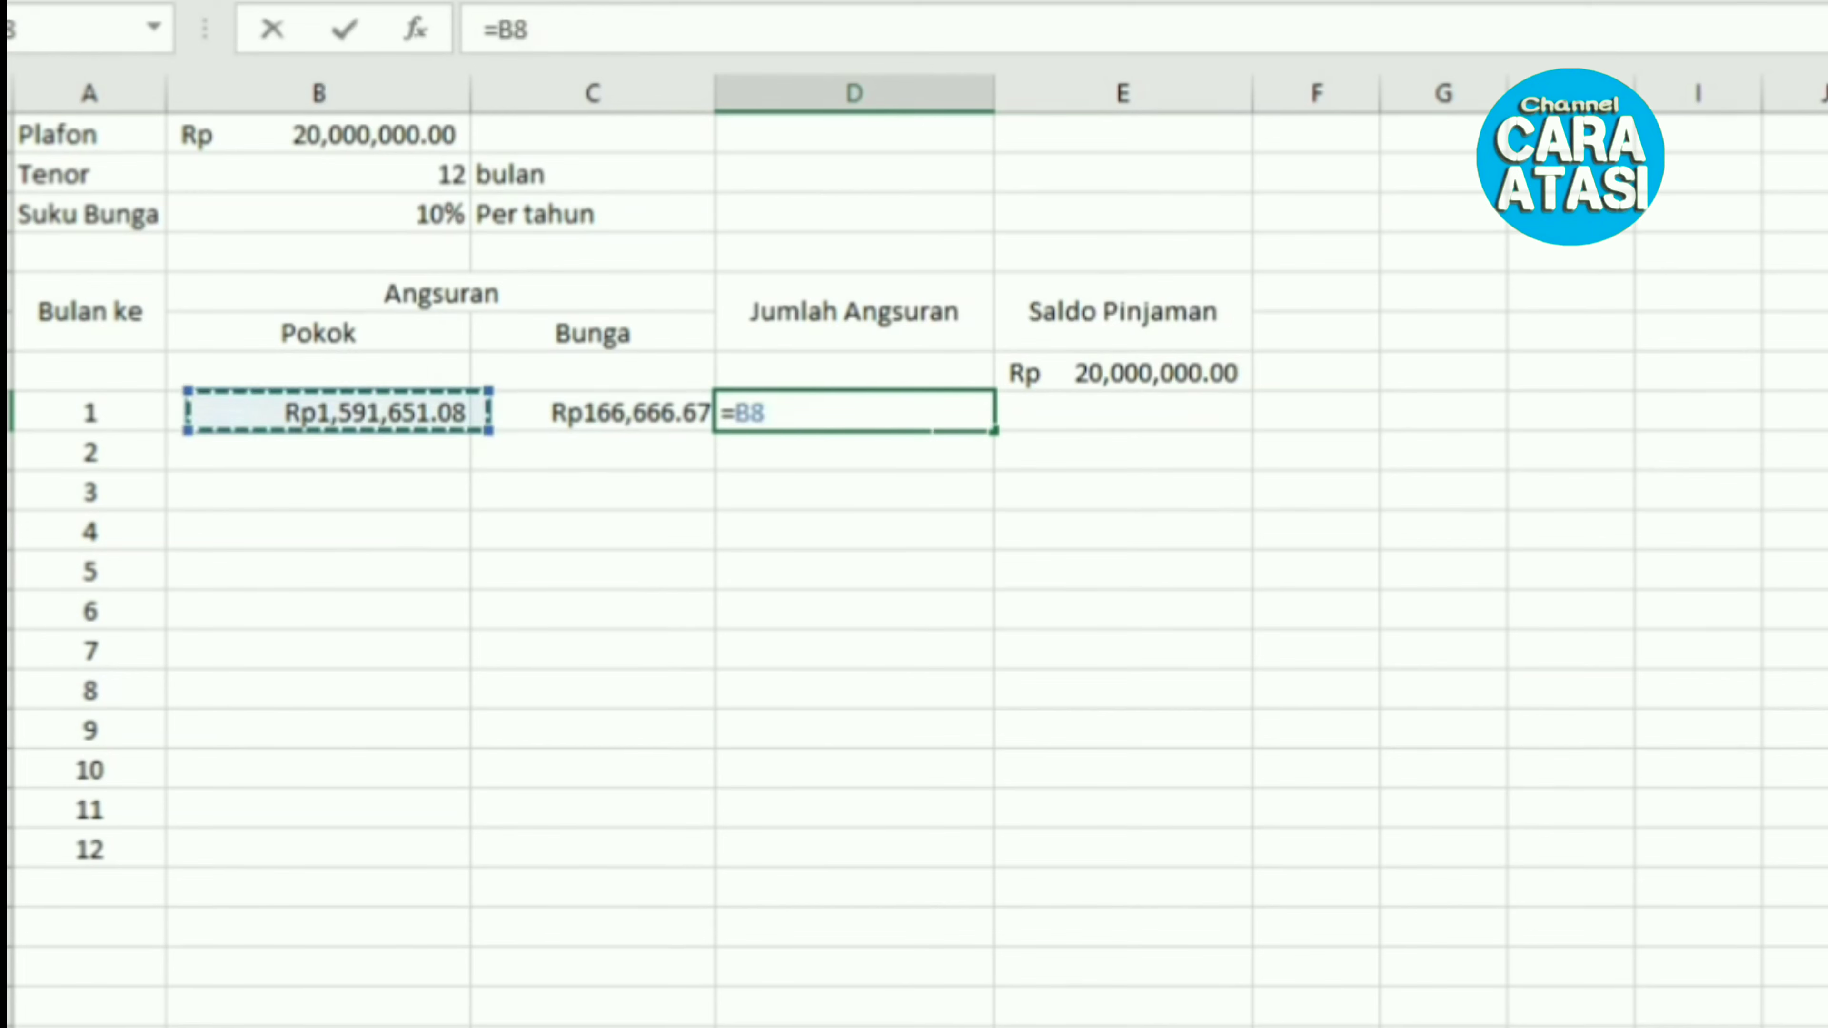
text(+)
key(Left)
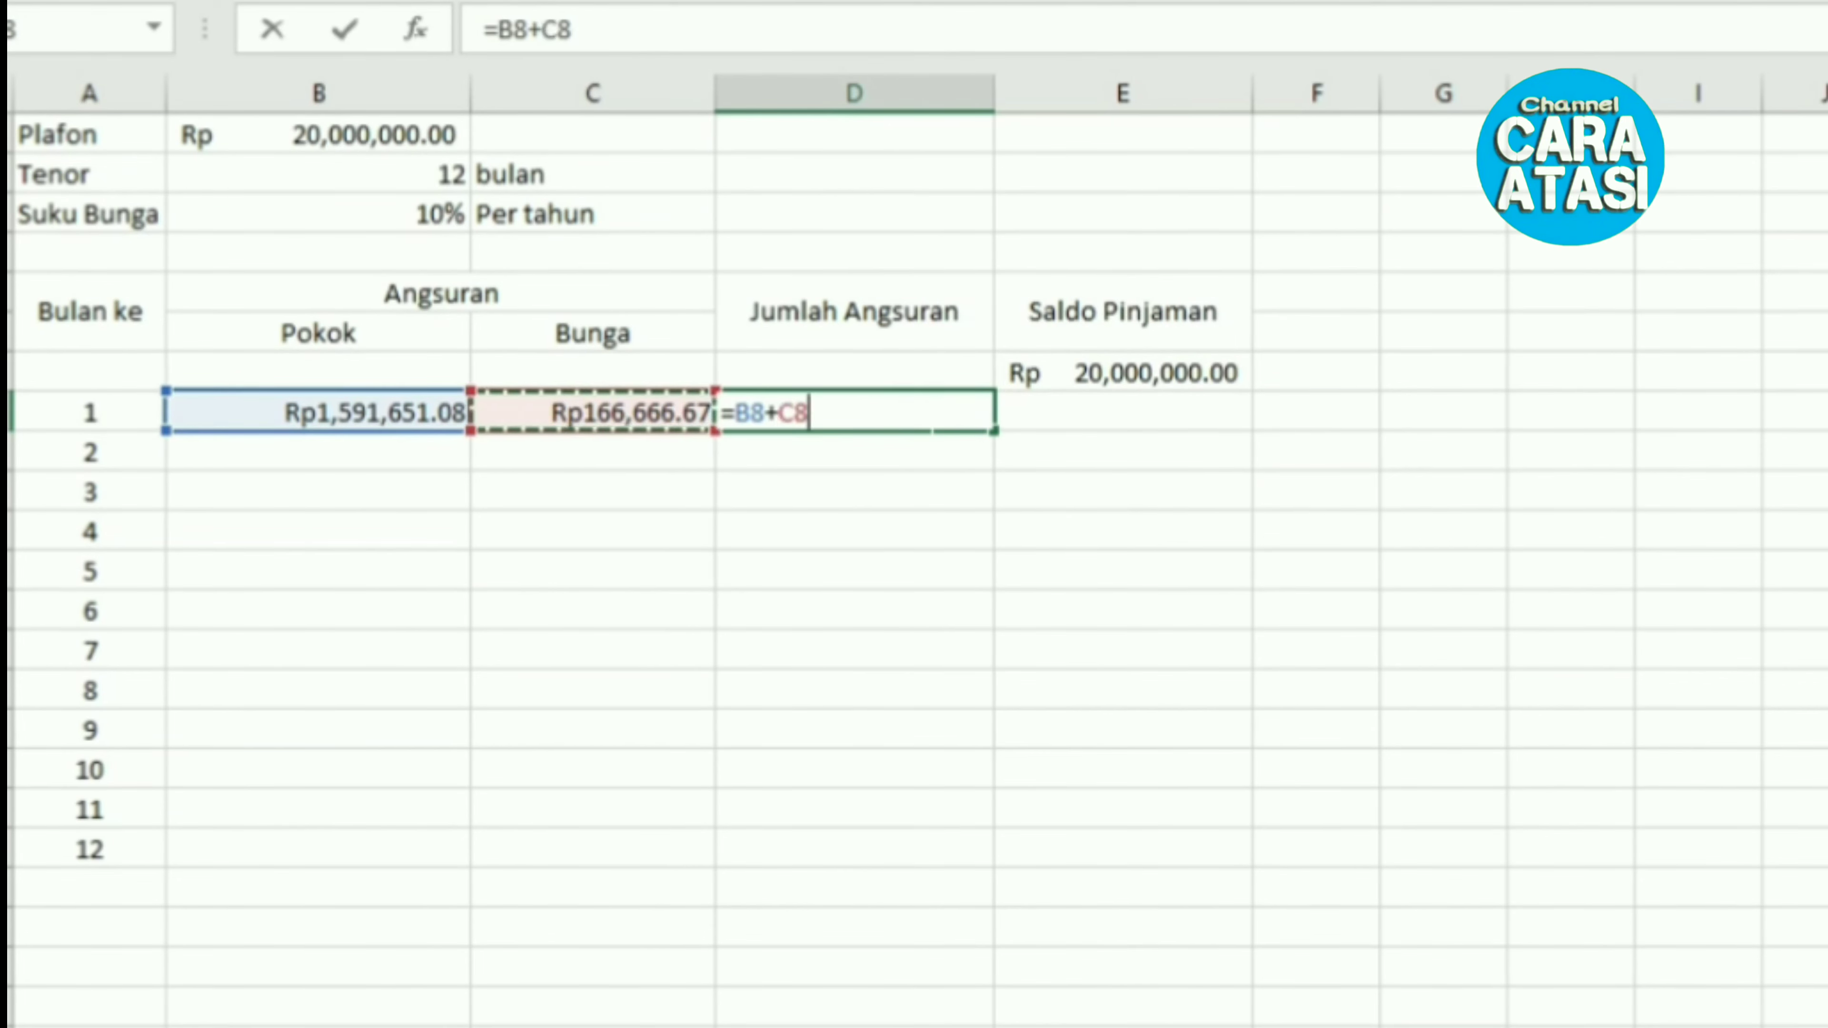
text())
key(BackSpace)
key(Return)
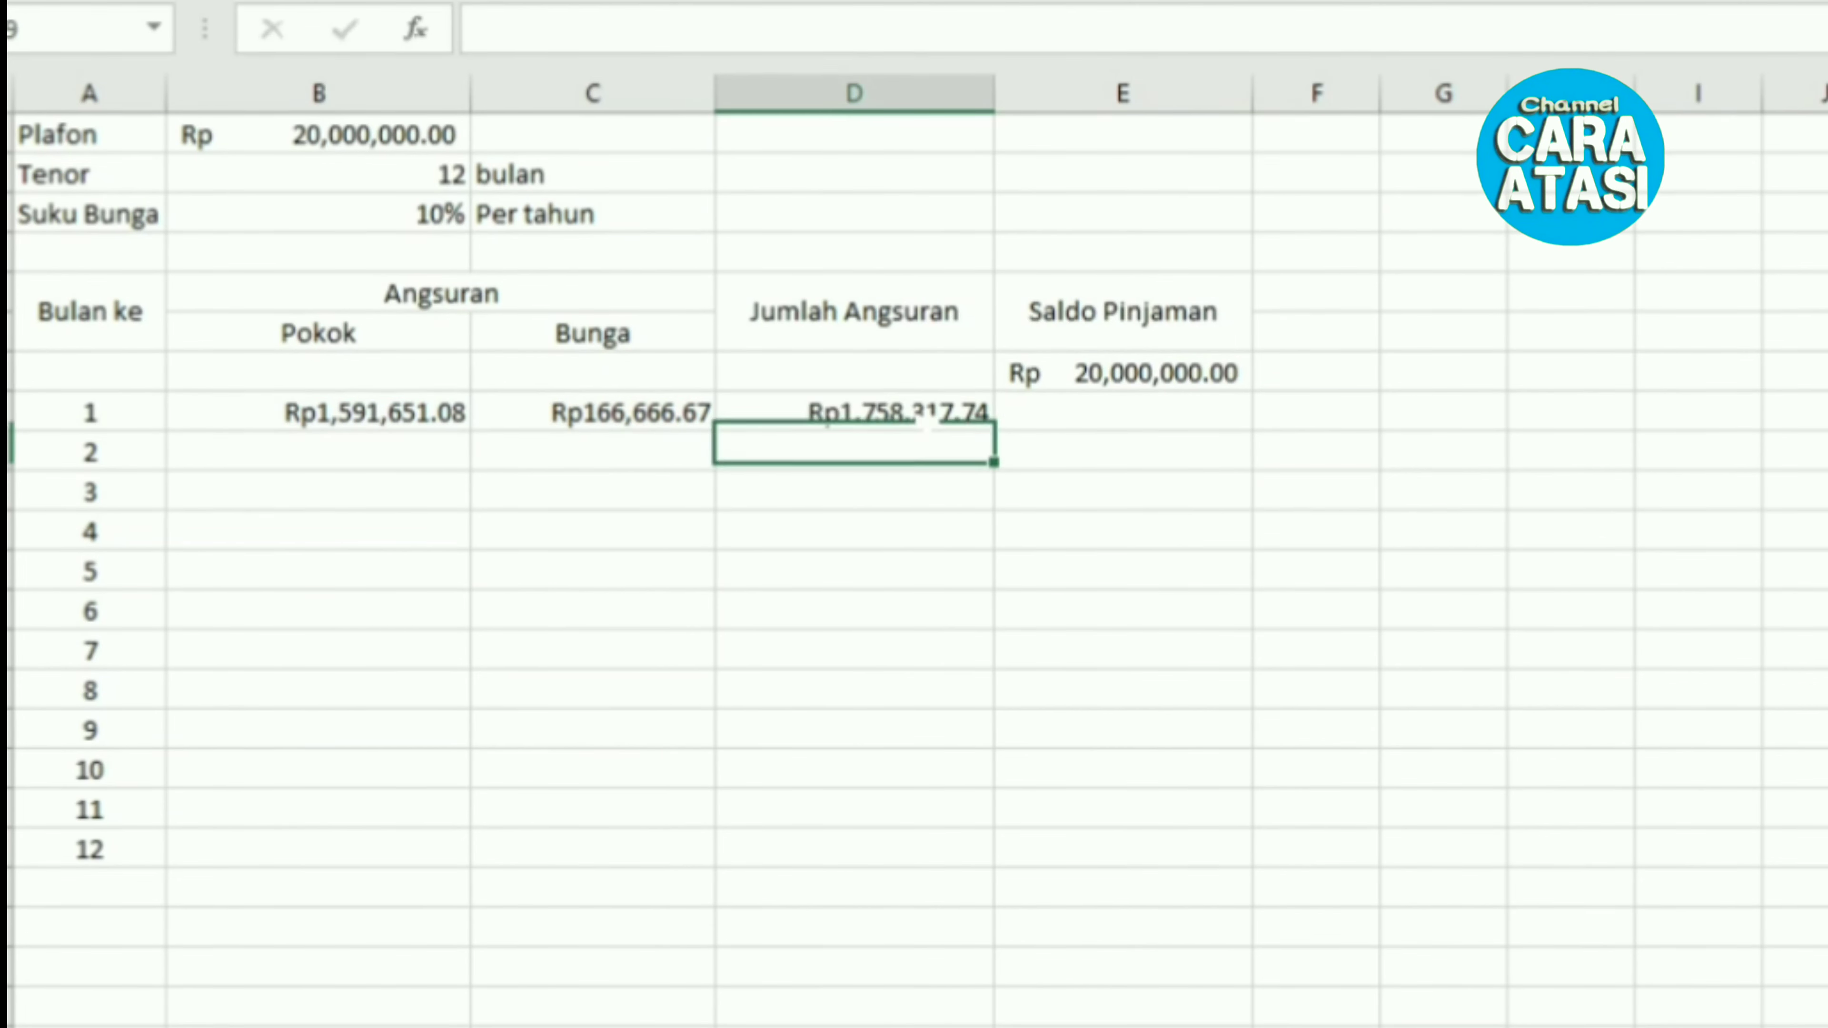
key(Up)
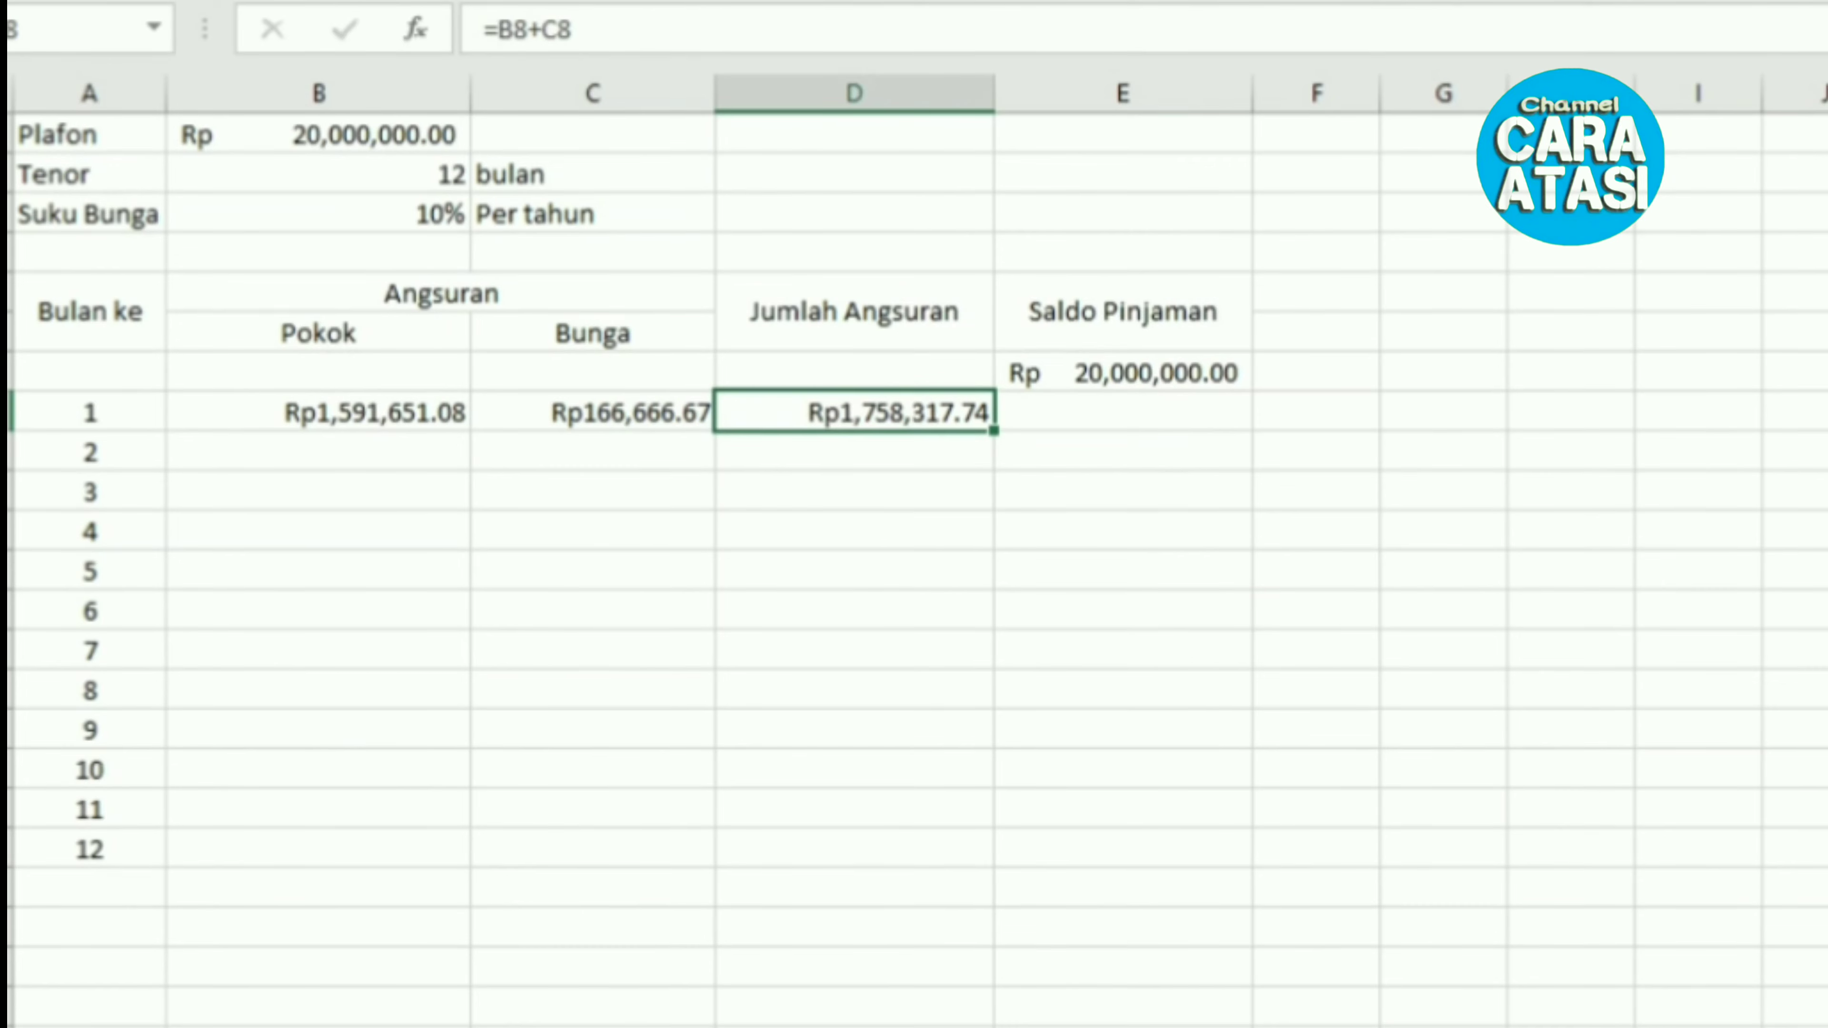
key(ctrl+z)
key(ctrl+z)
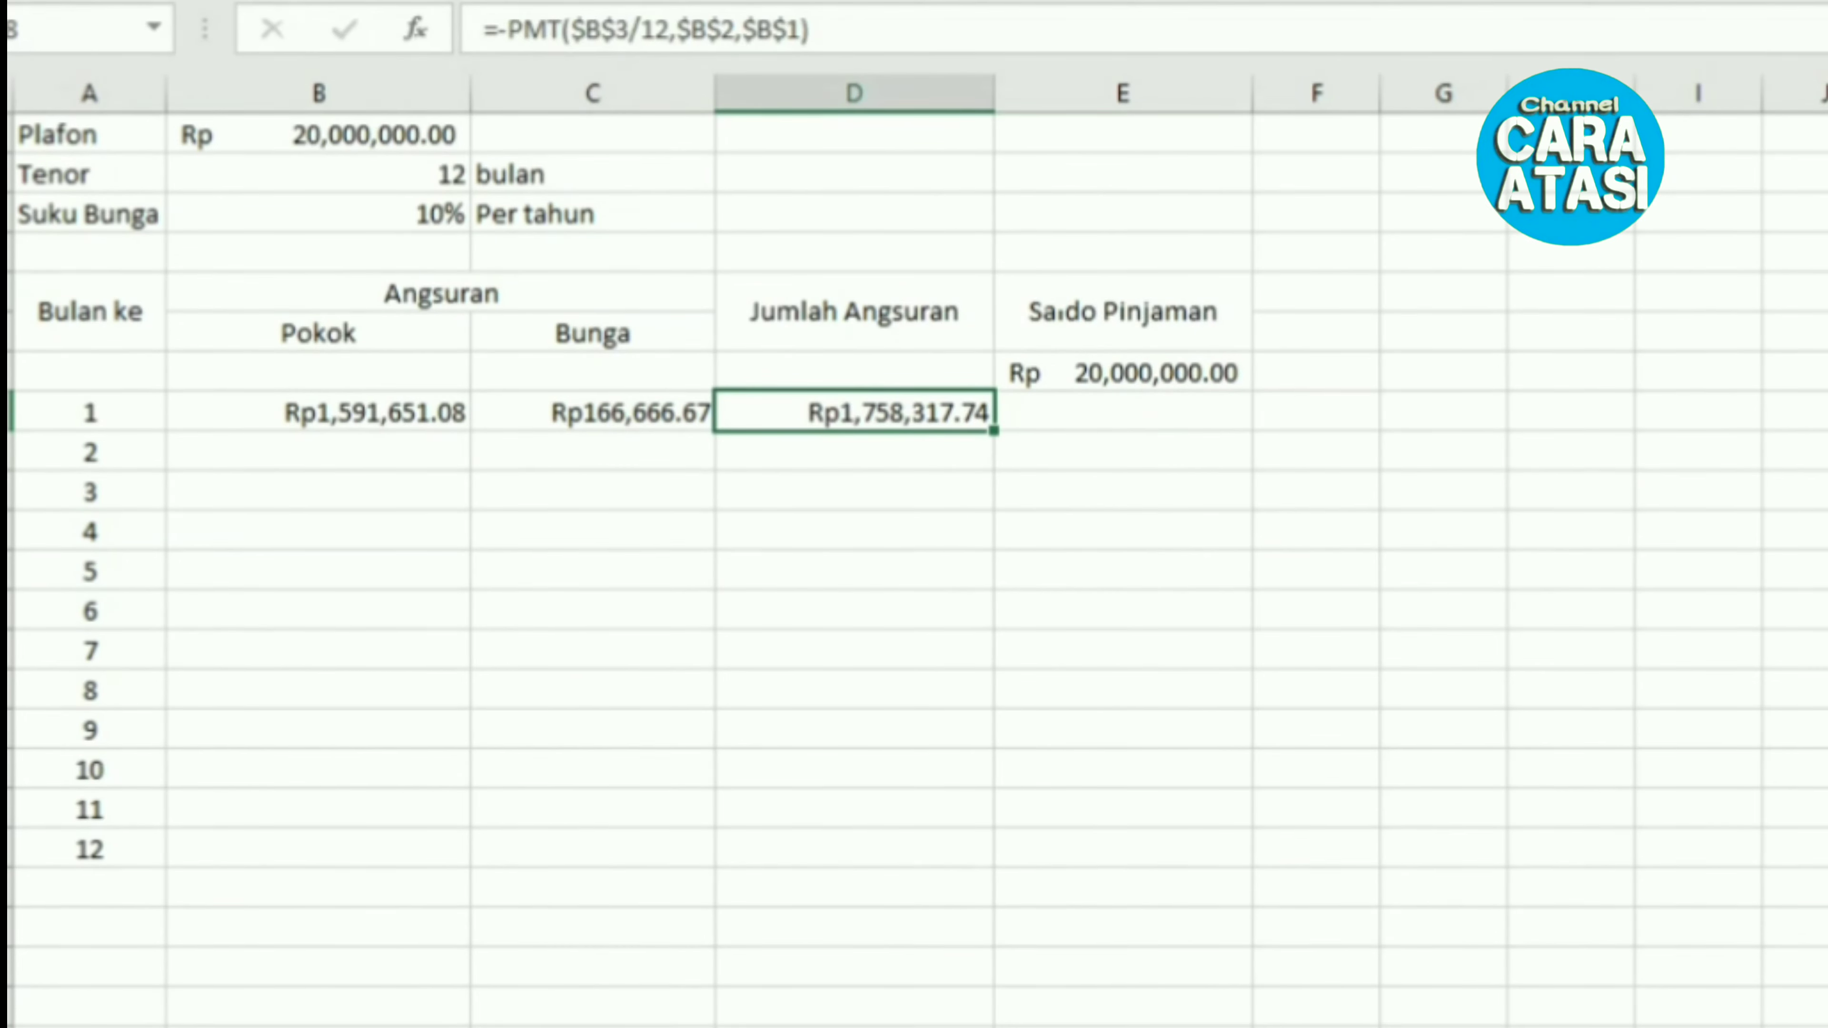
Step: Calculate the remaining loan balance for month 1 in E8 with the formula =E7-B8
key(Right)
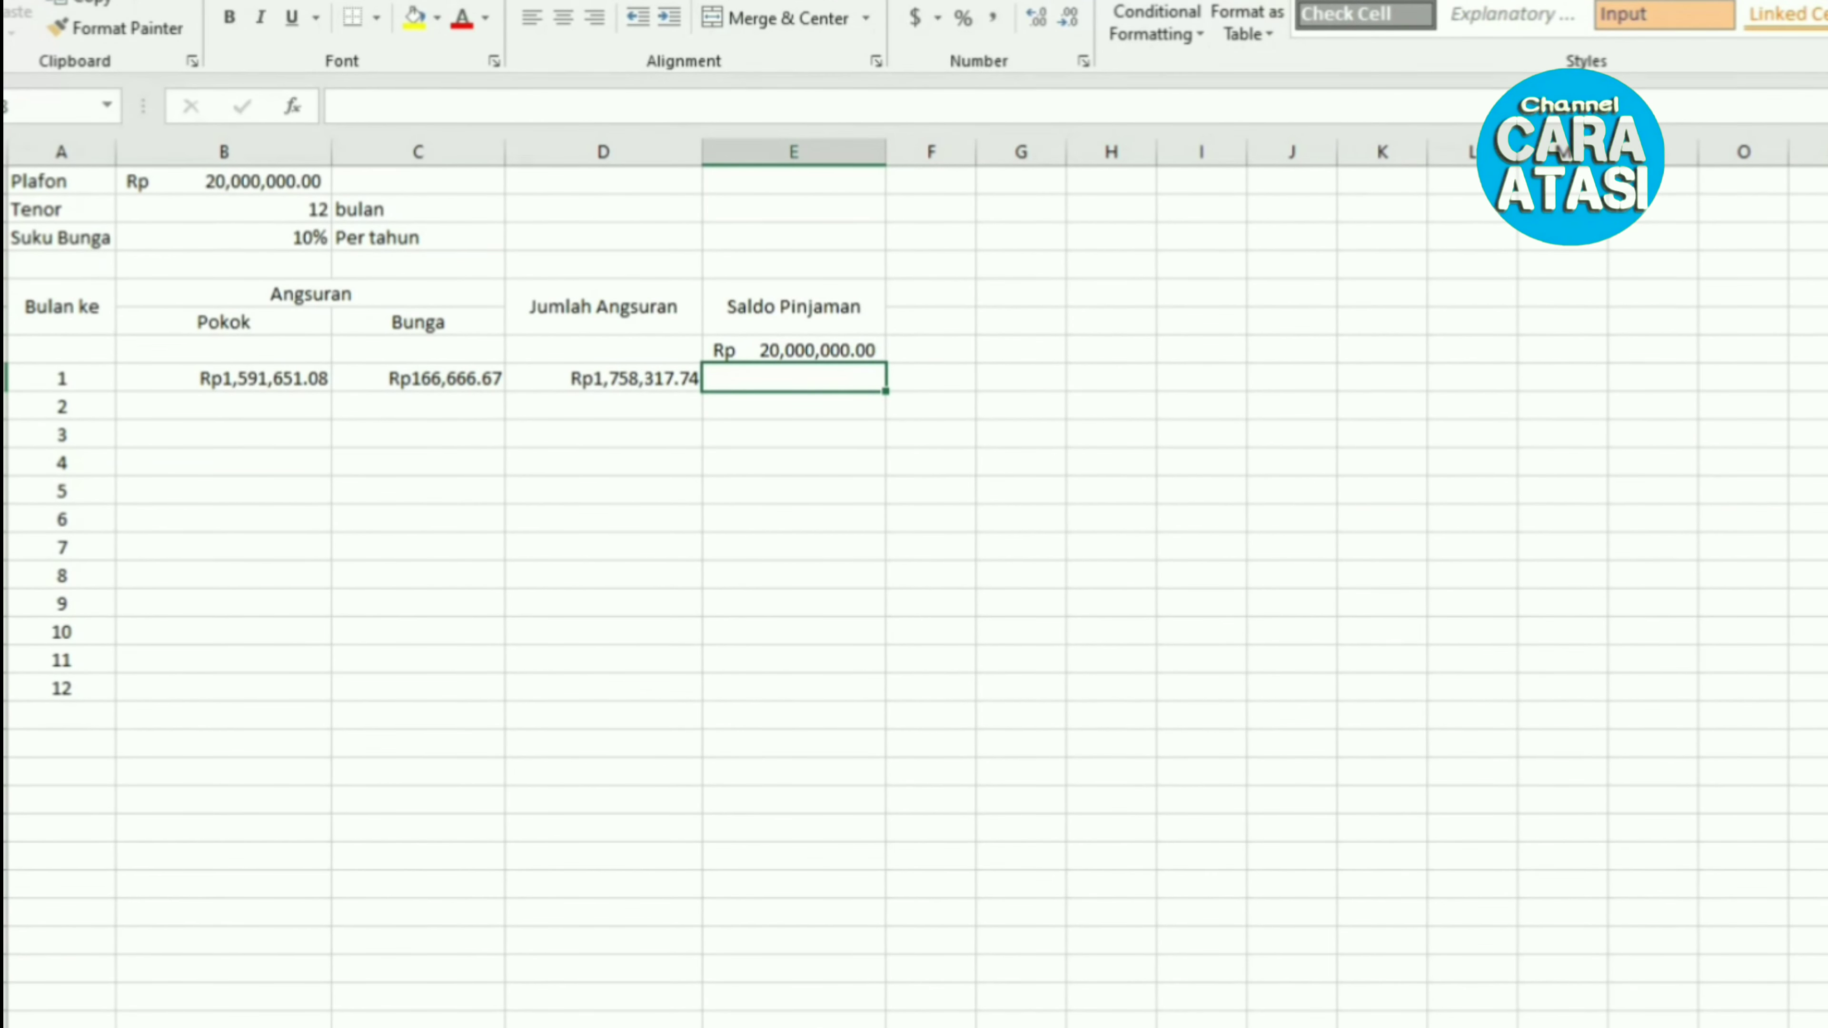
text(=)
key(Up)
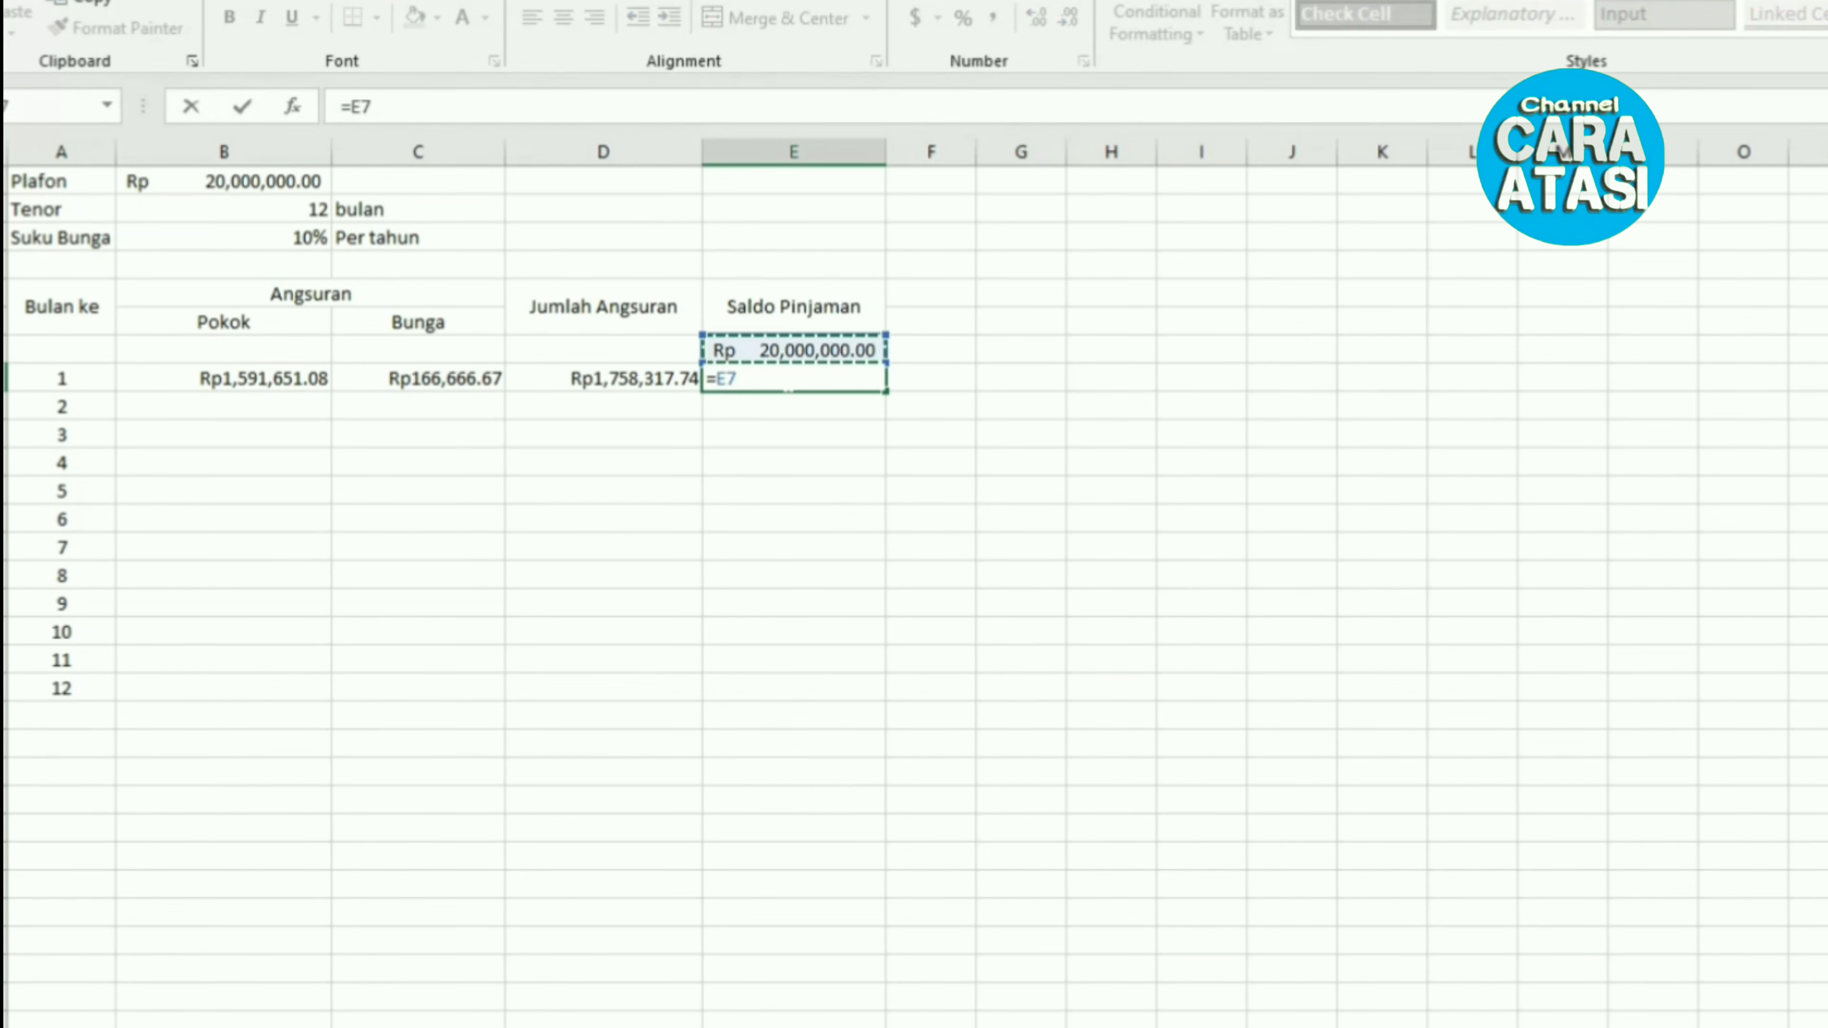
text(-)
key(Left)
key(Left)
key(Left)
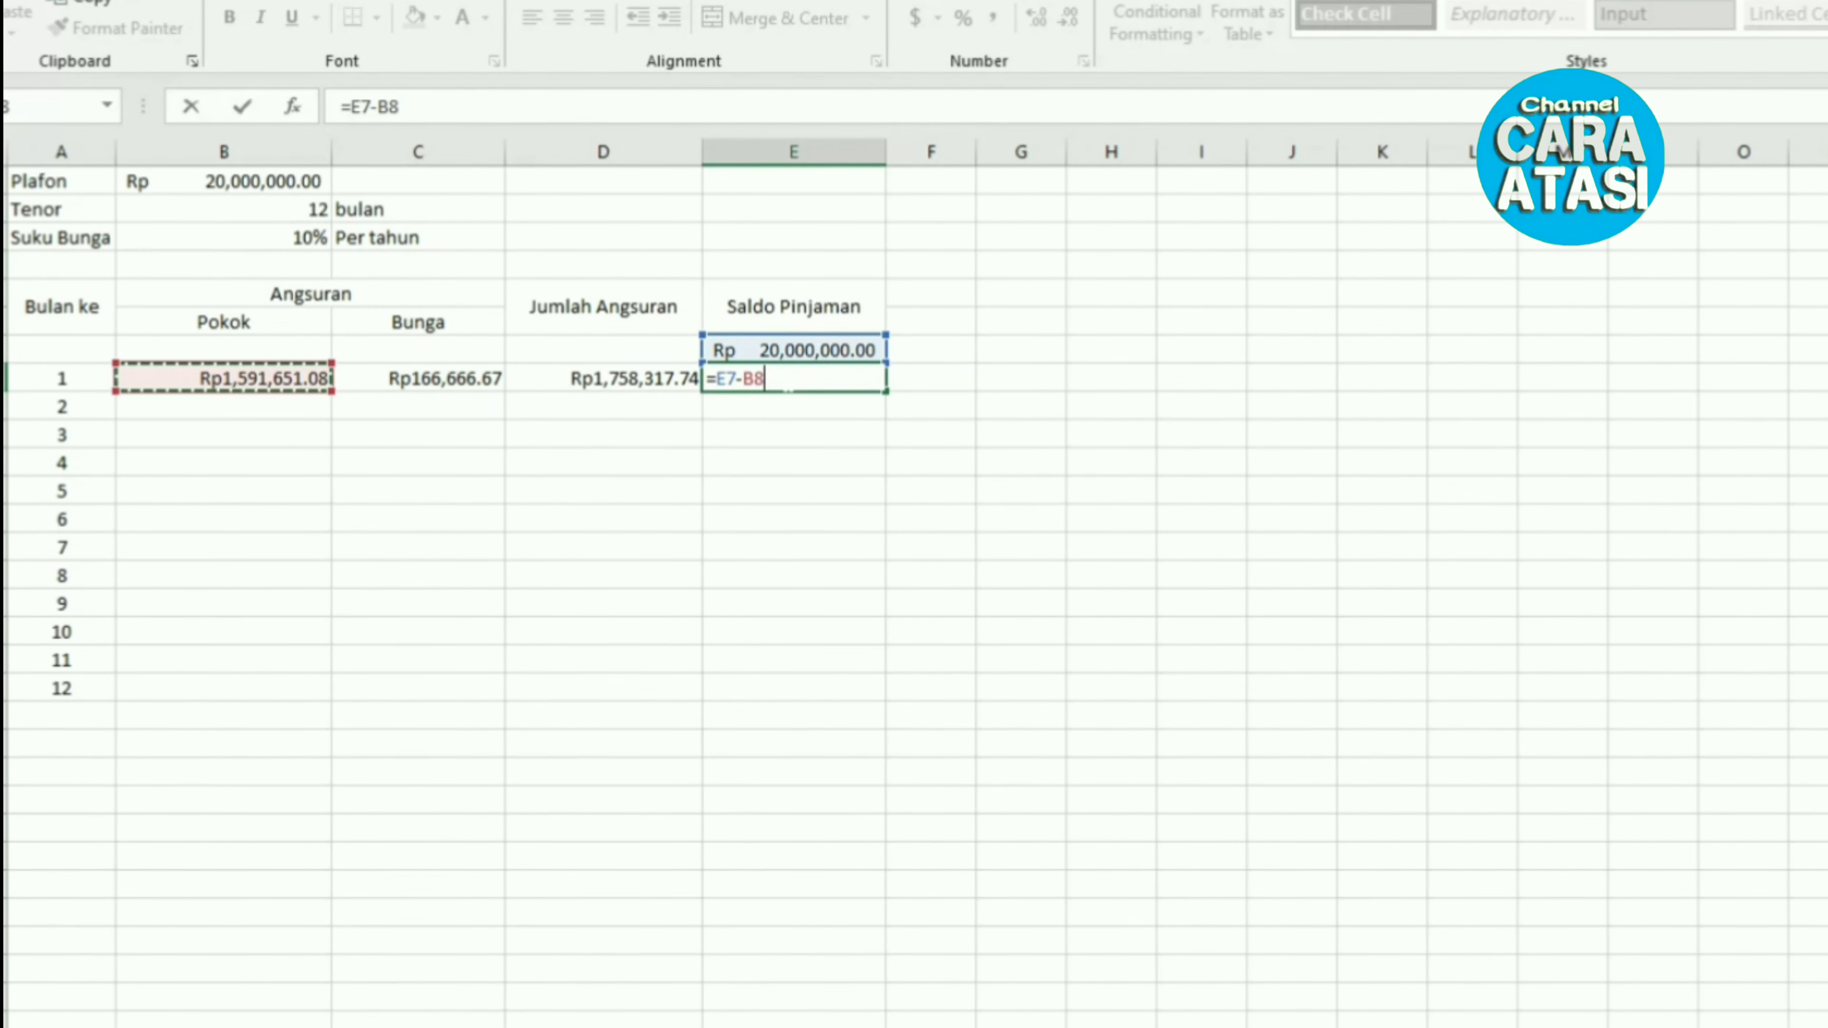
key(Return)
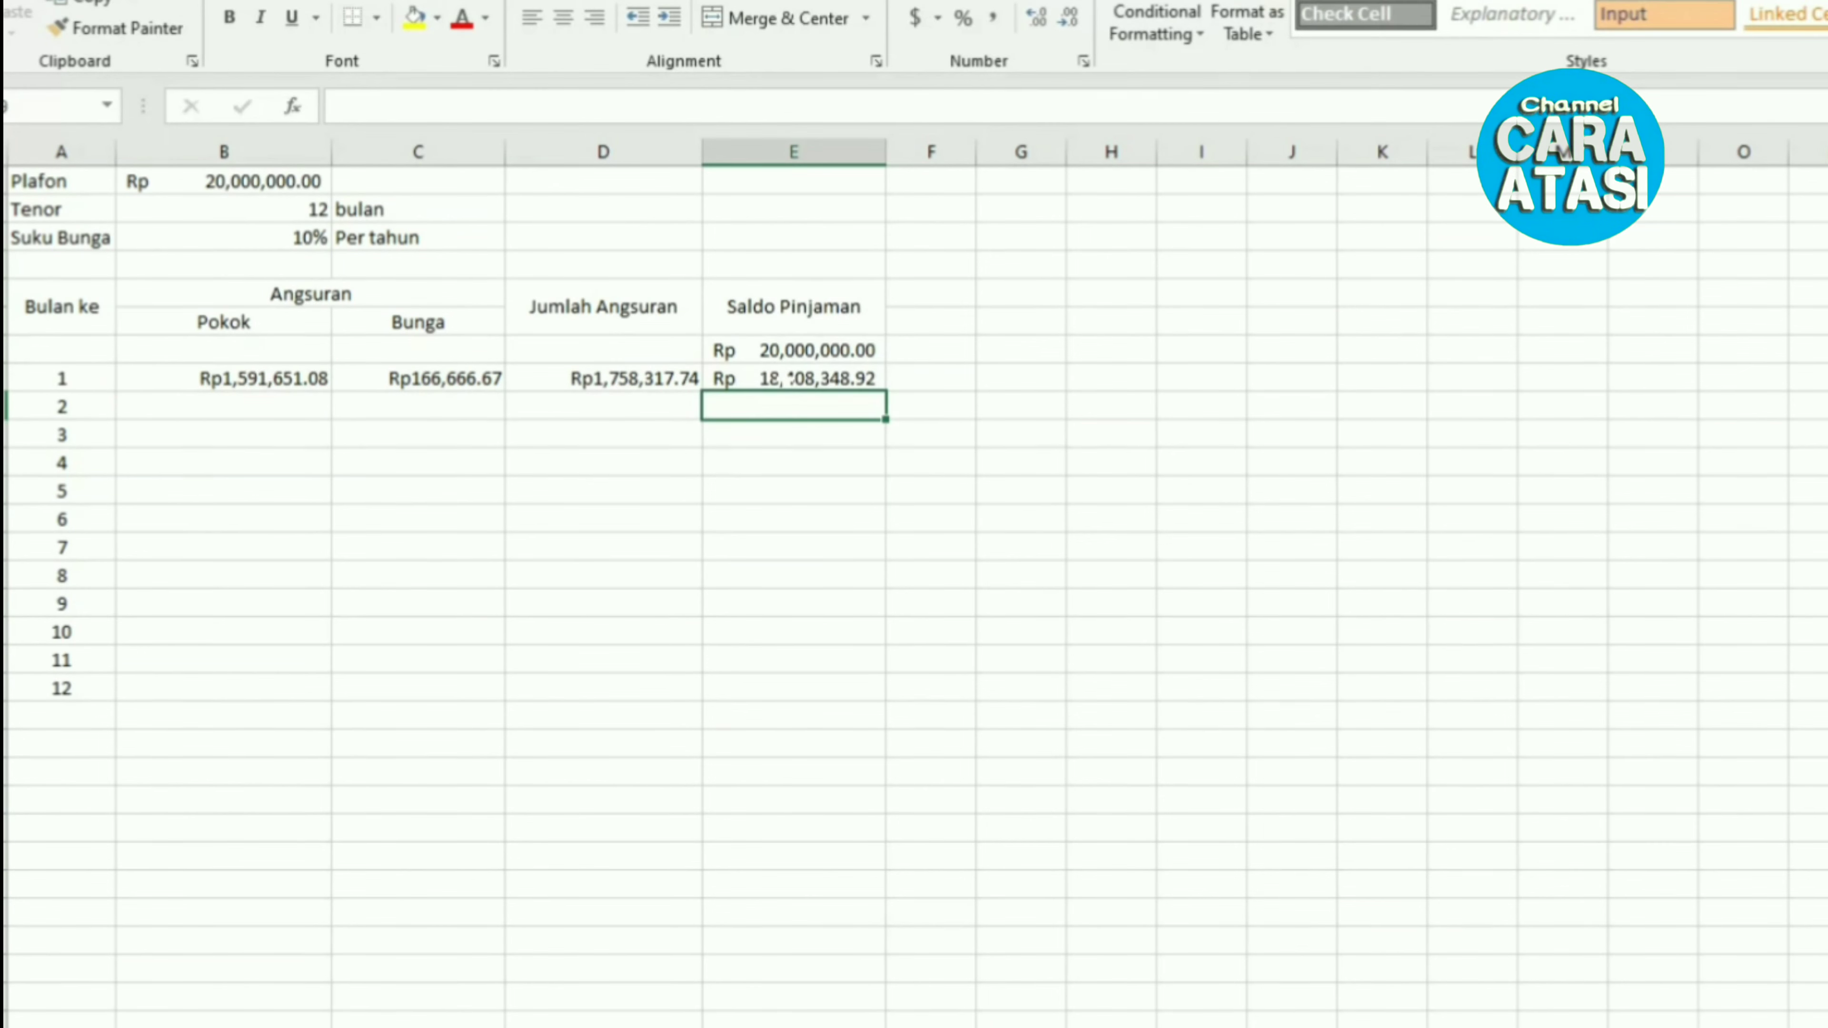
key(Up)
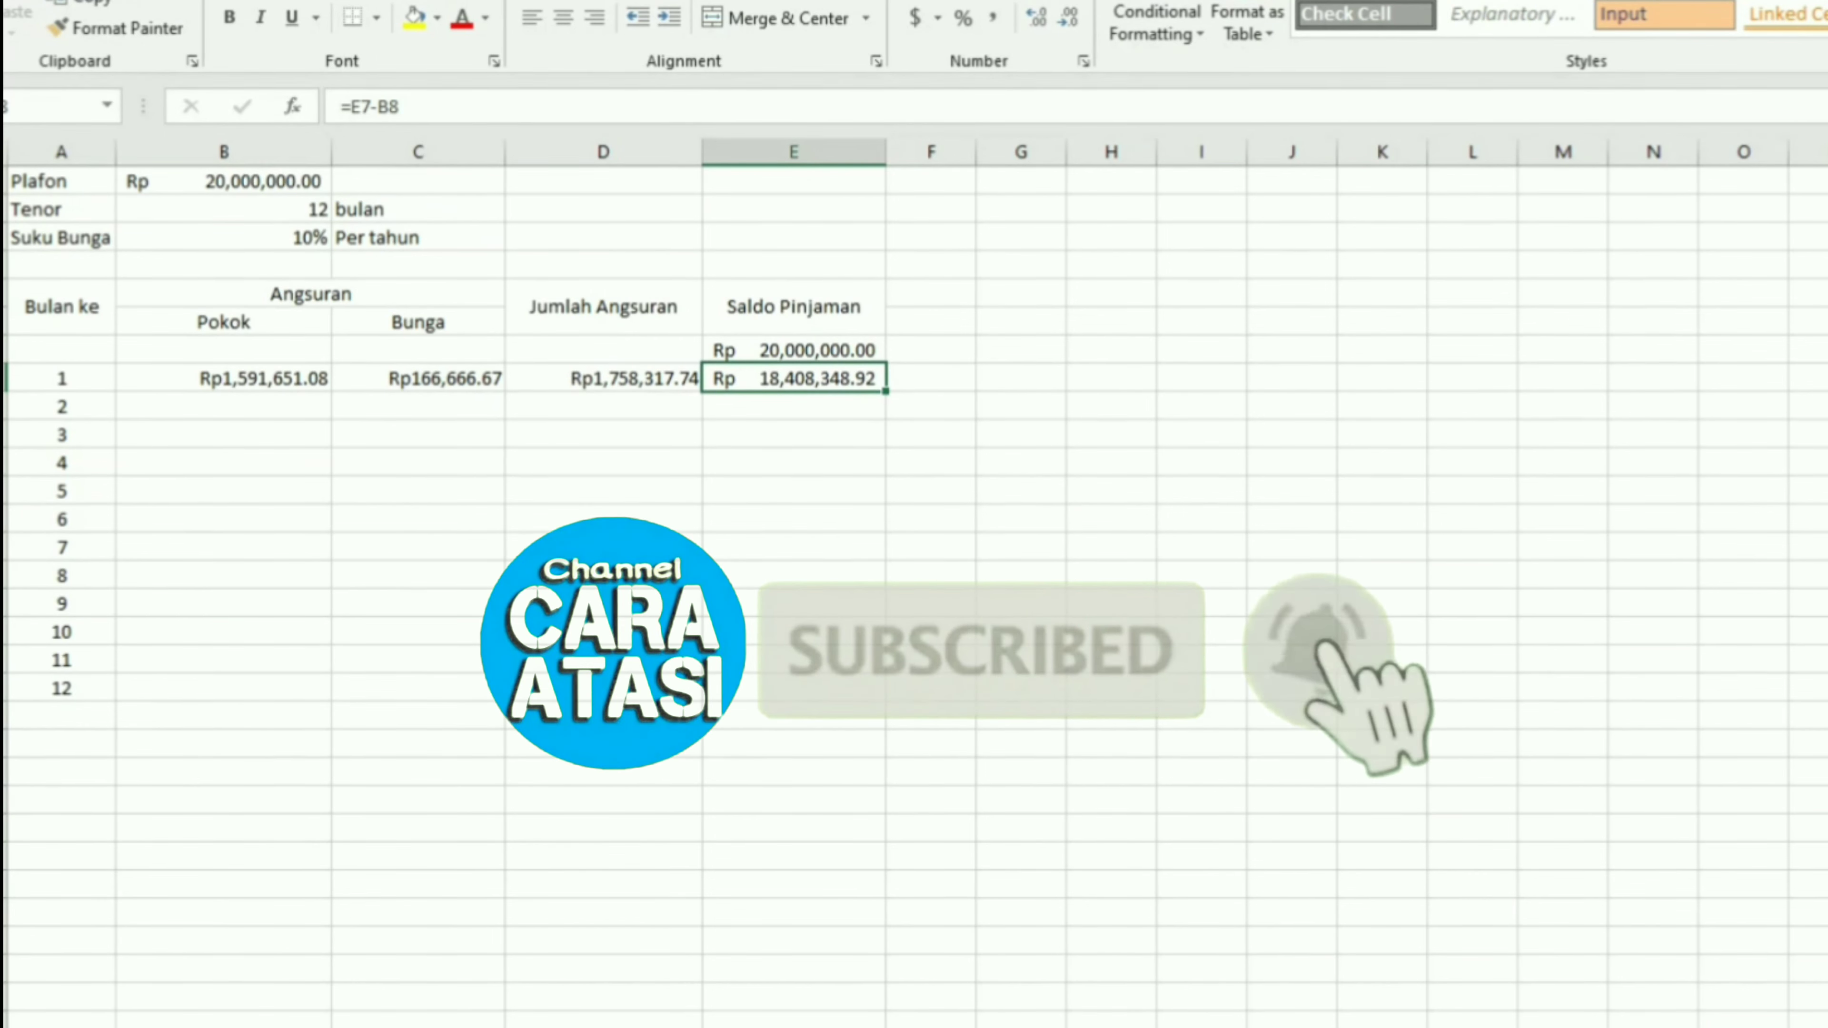
Step: Fill the month 1 formulas in B8:E8 down through month 12 and check the final loan balance cell
click(260, 375)
drag(260, 375, 828, 688)
drag(260, 378, 828, 378)
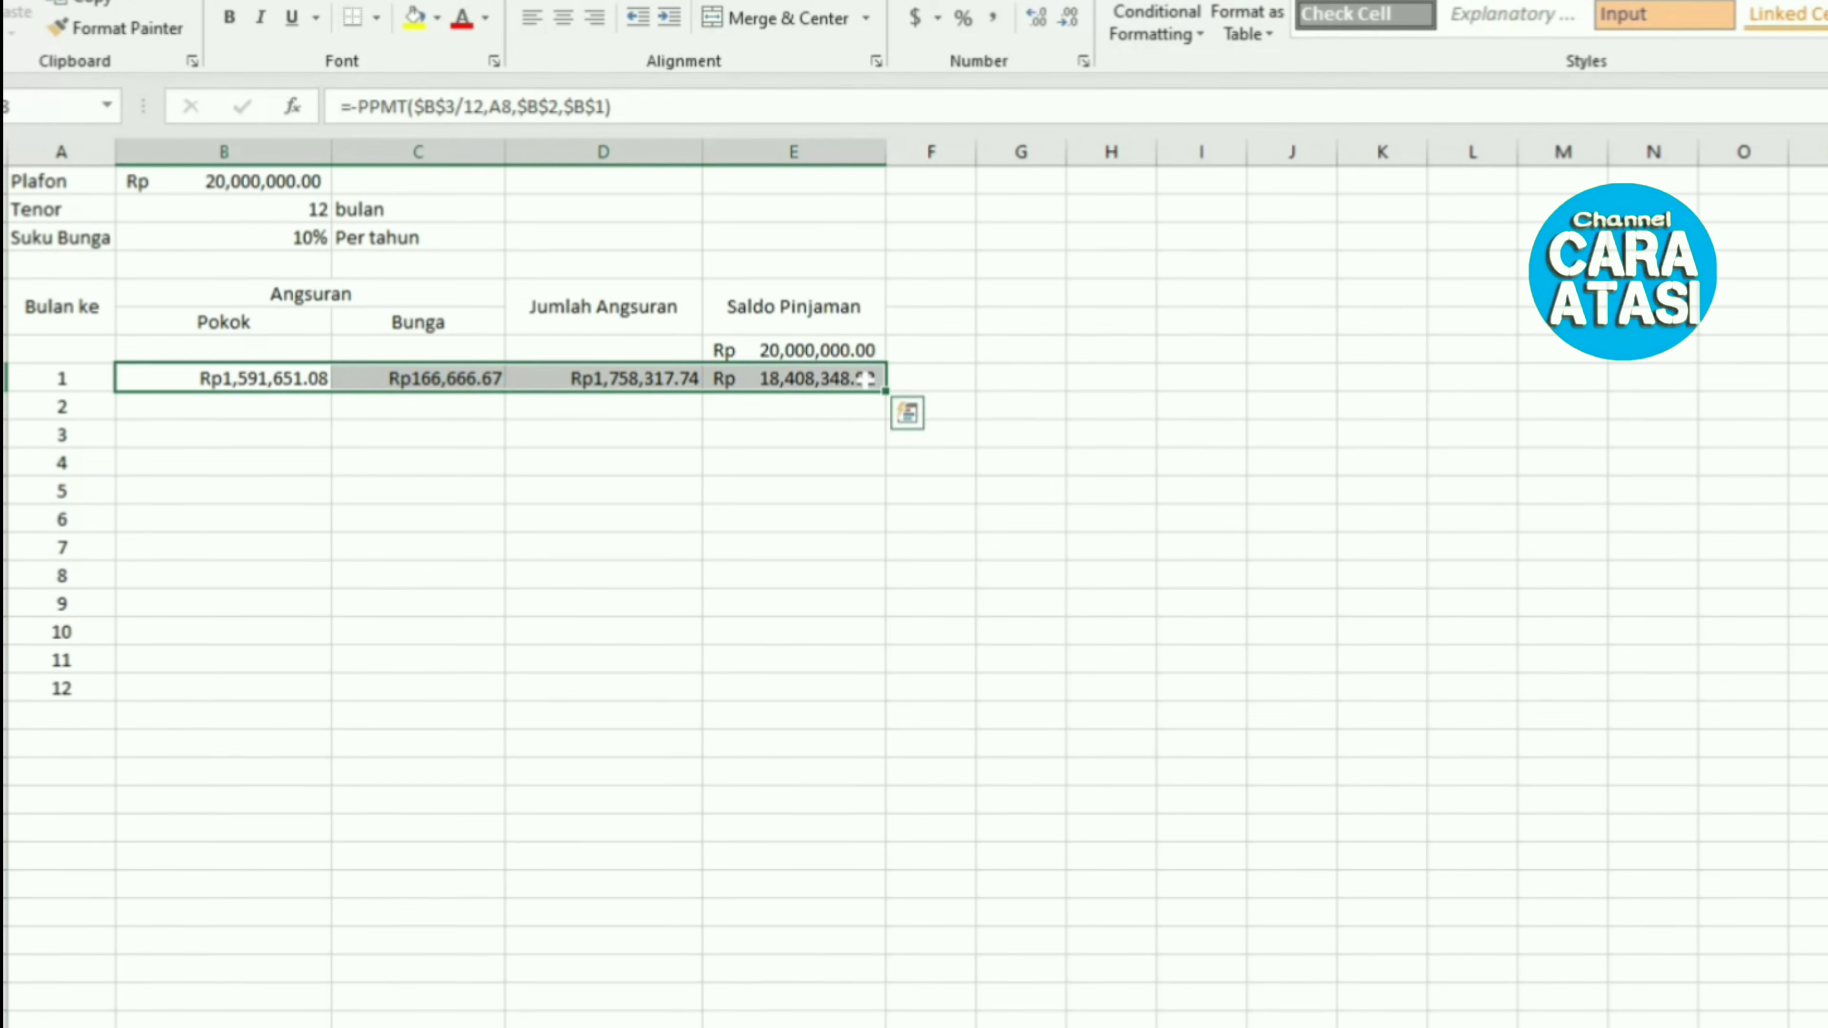
drag(886, 392, 886, 697)
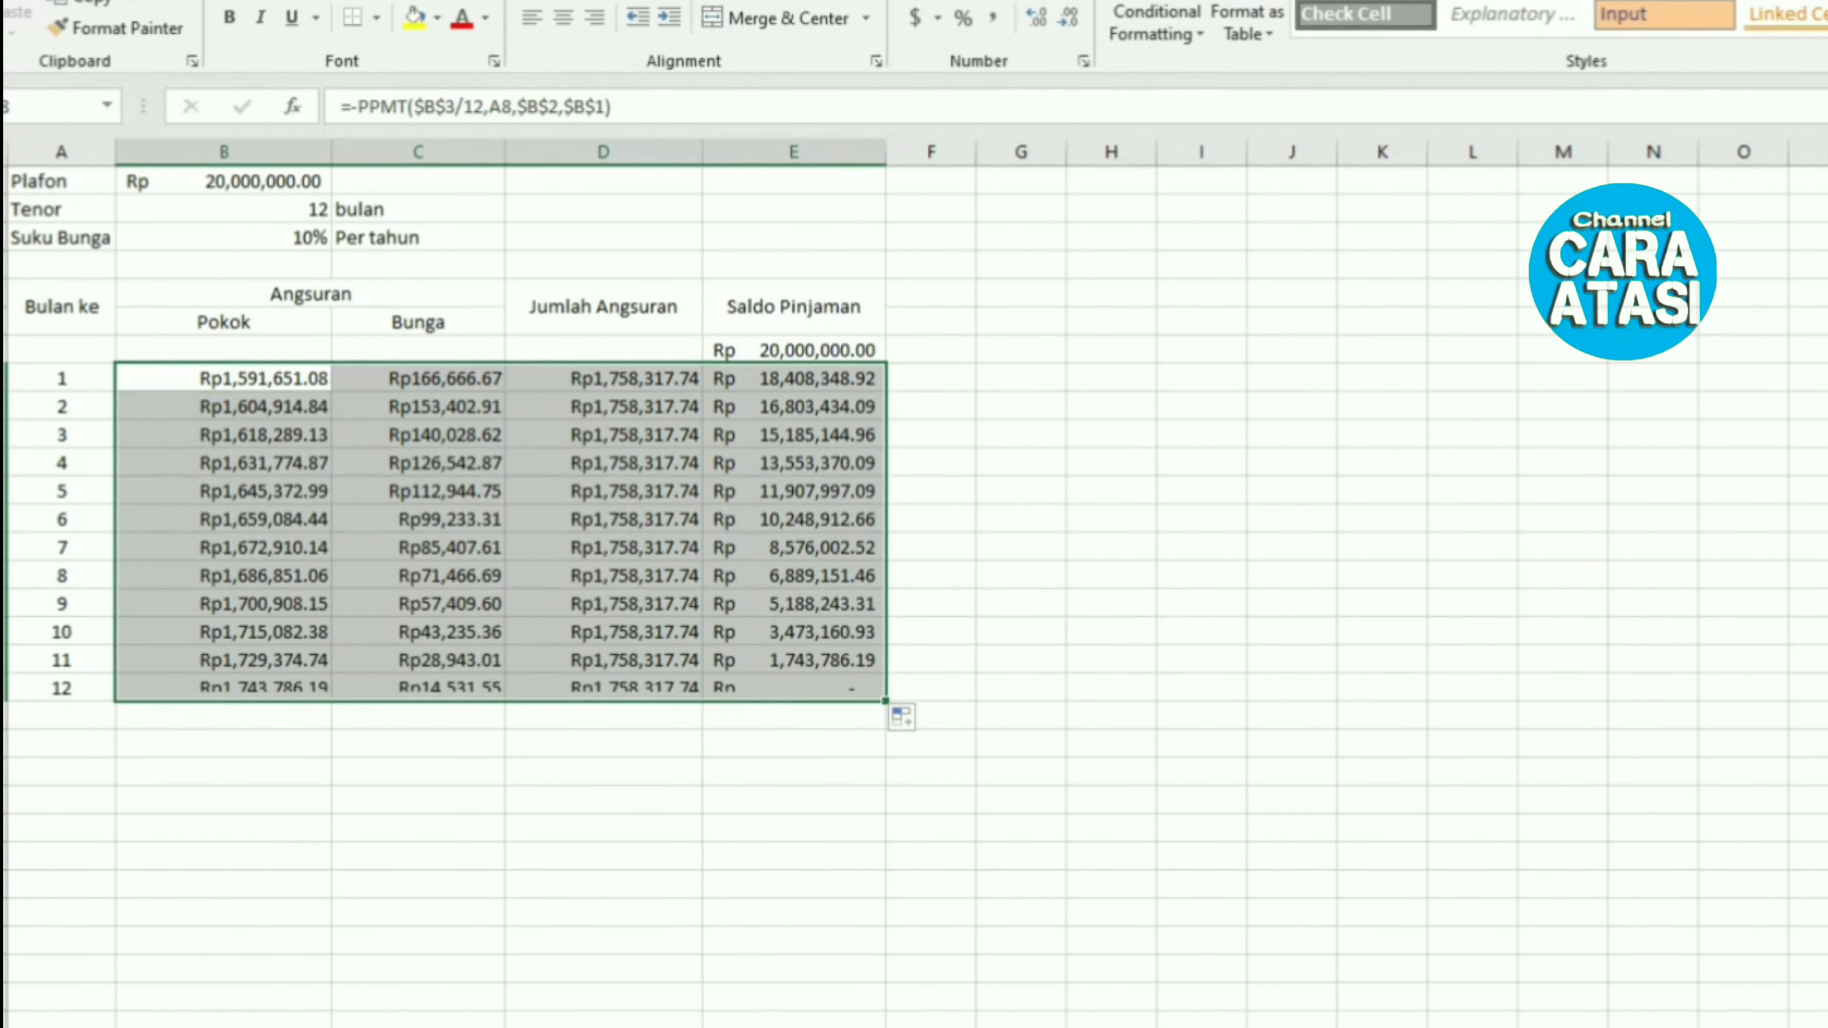
click(1173, 717)
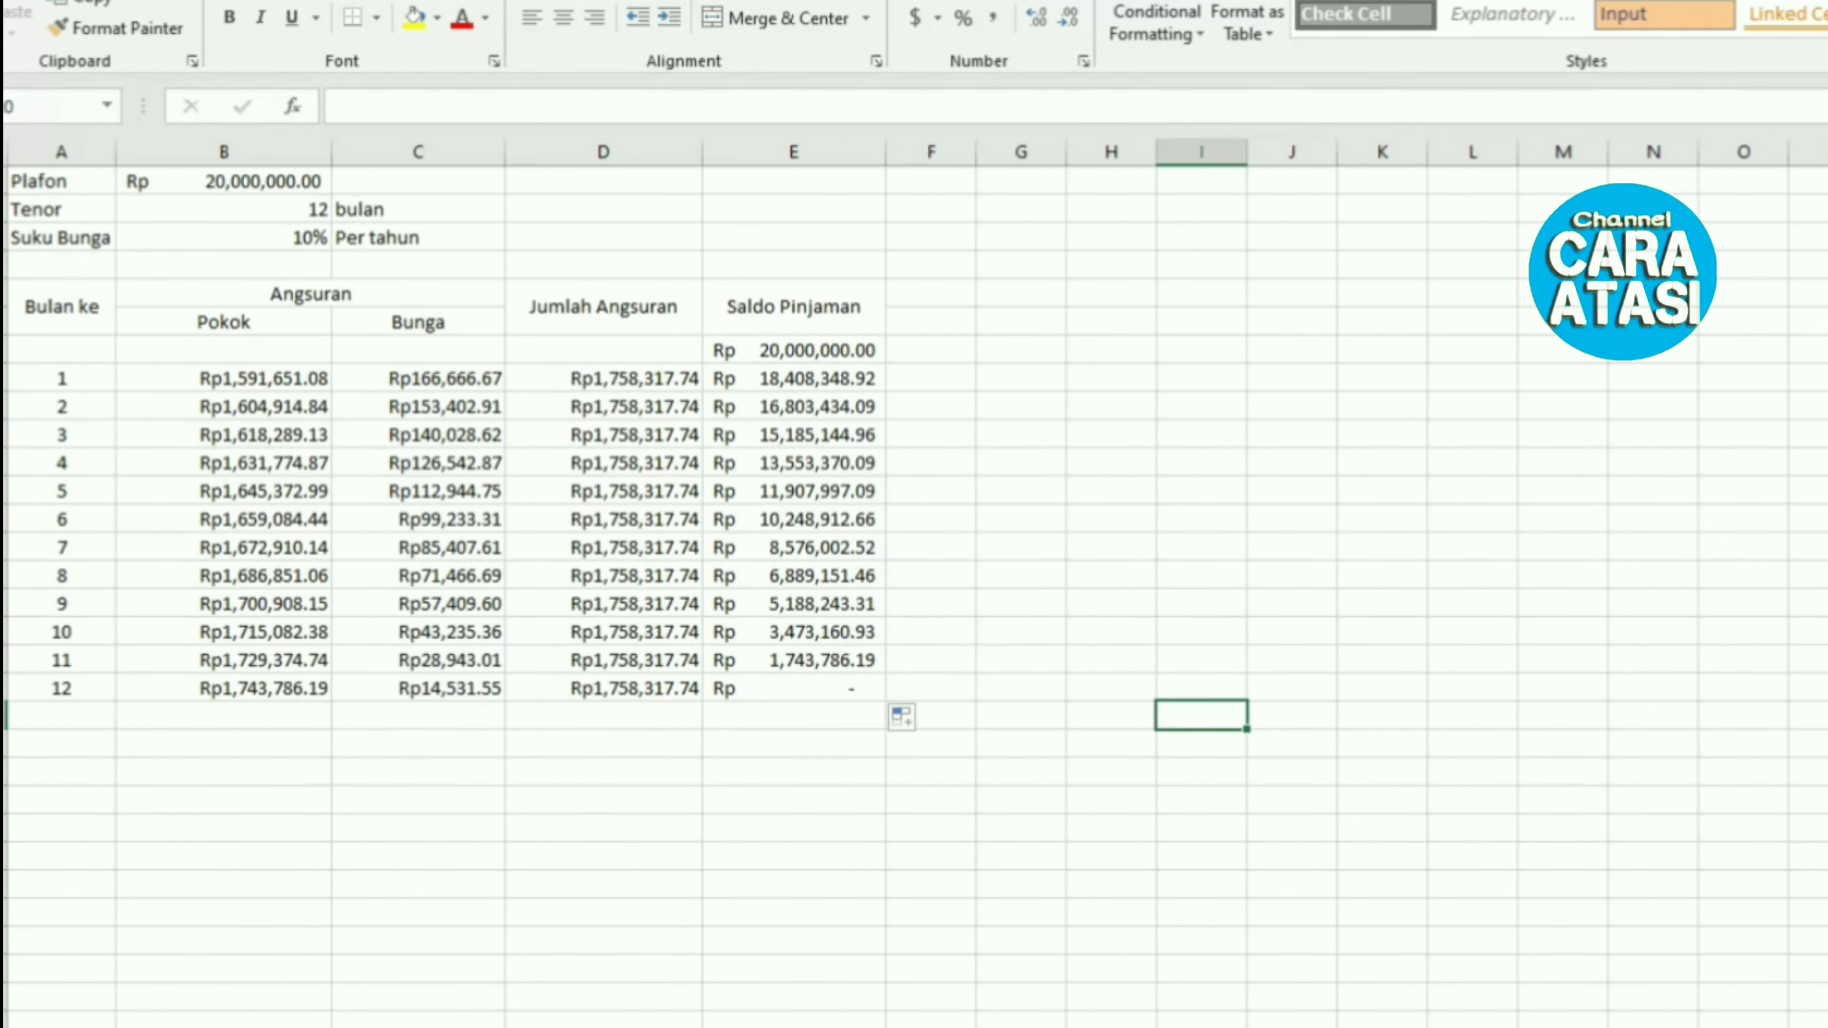
click(794, 688)
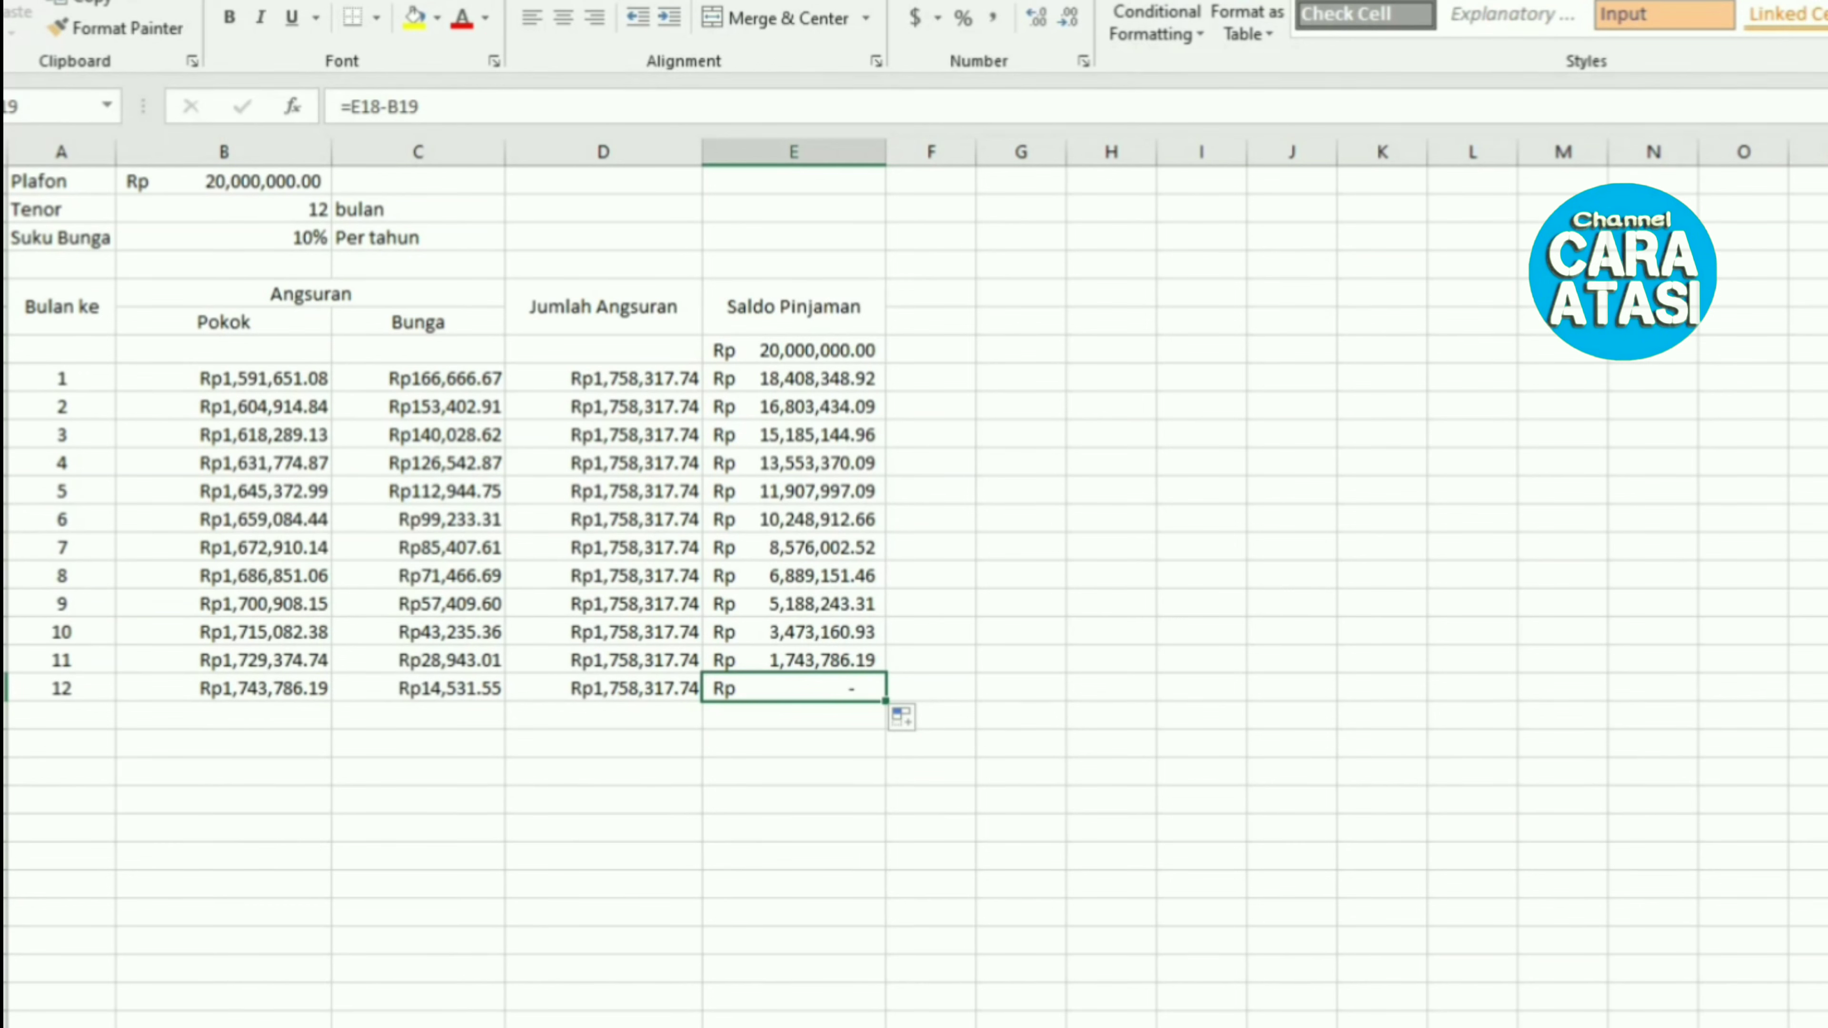
Step: Total the principal column in B21 with =SUM(B8:B20) and copy the sum across to C21 and D21
click(223, 743)
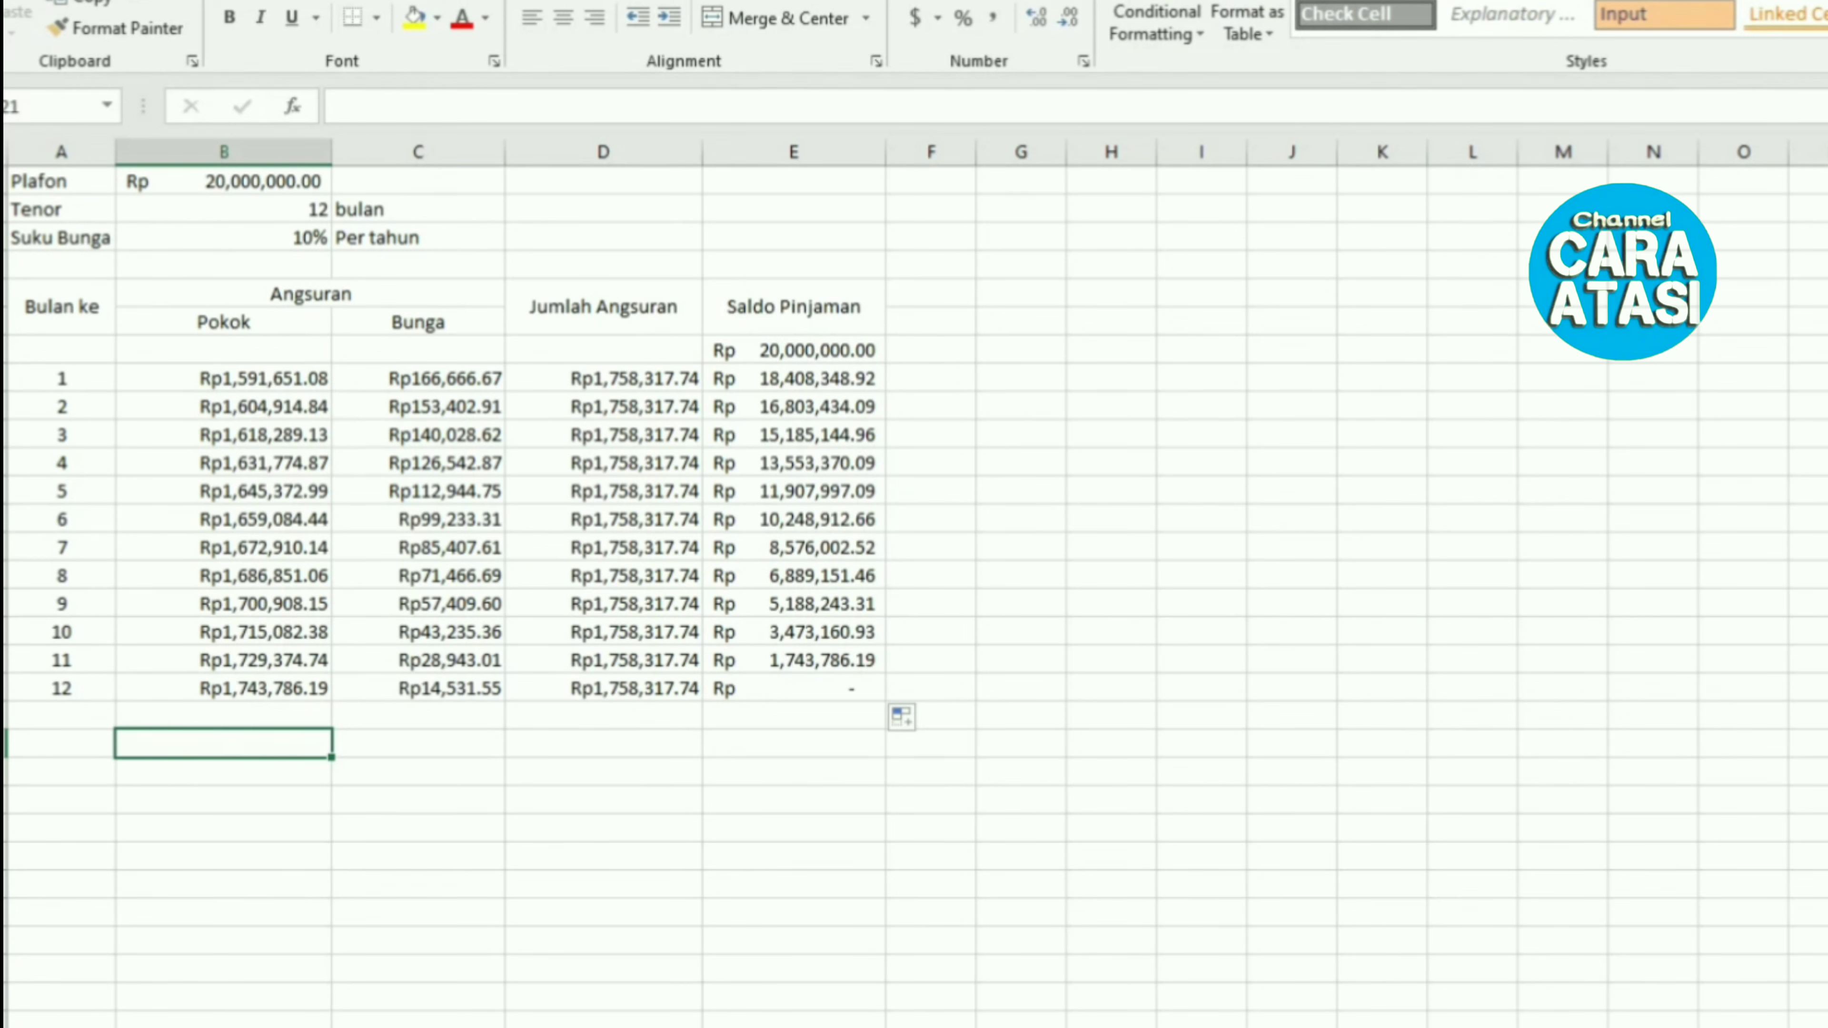
key(alt+equal)
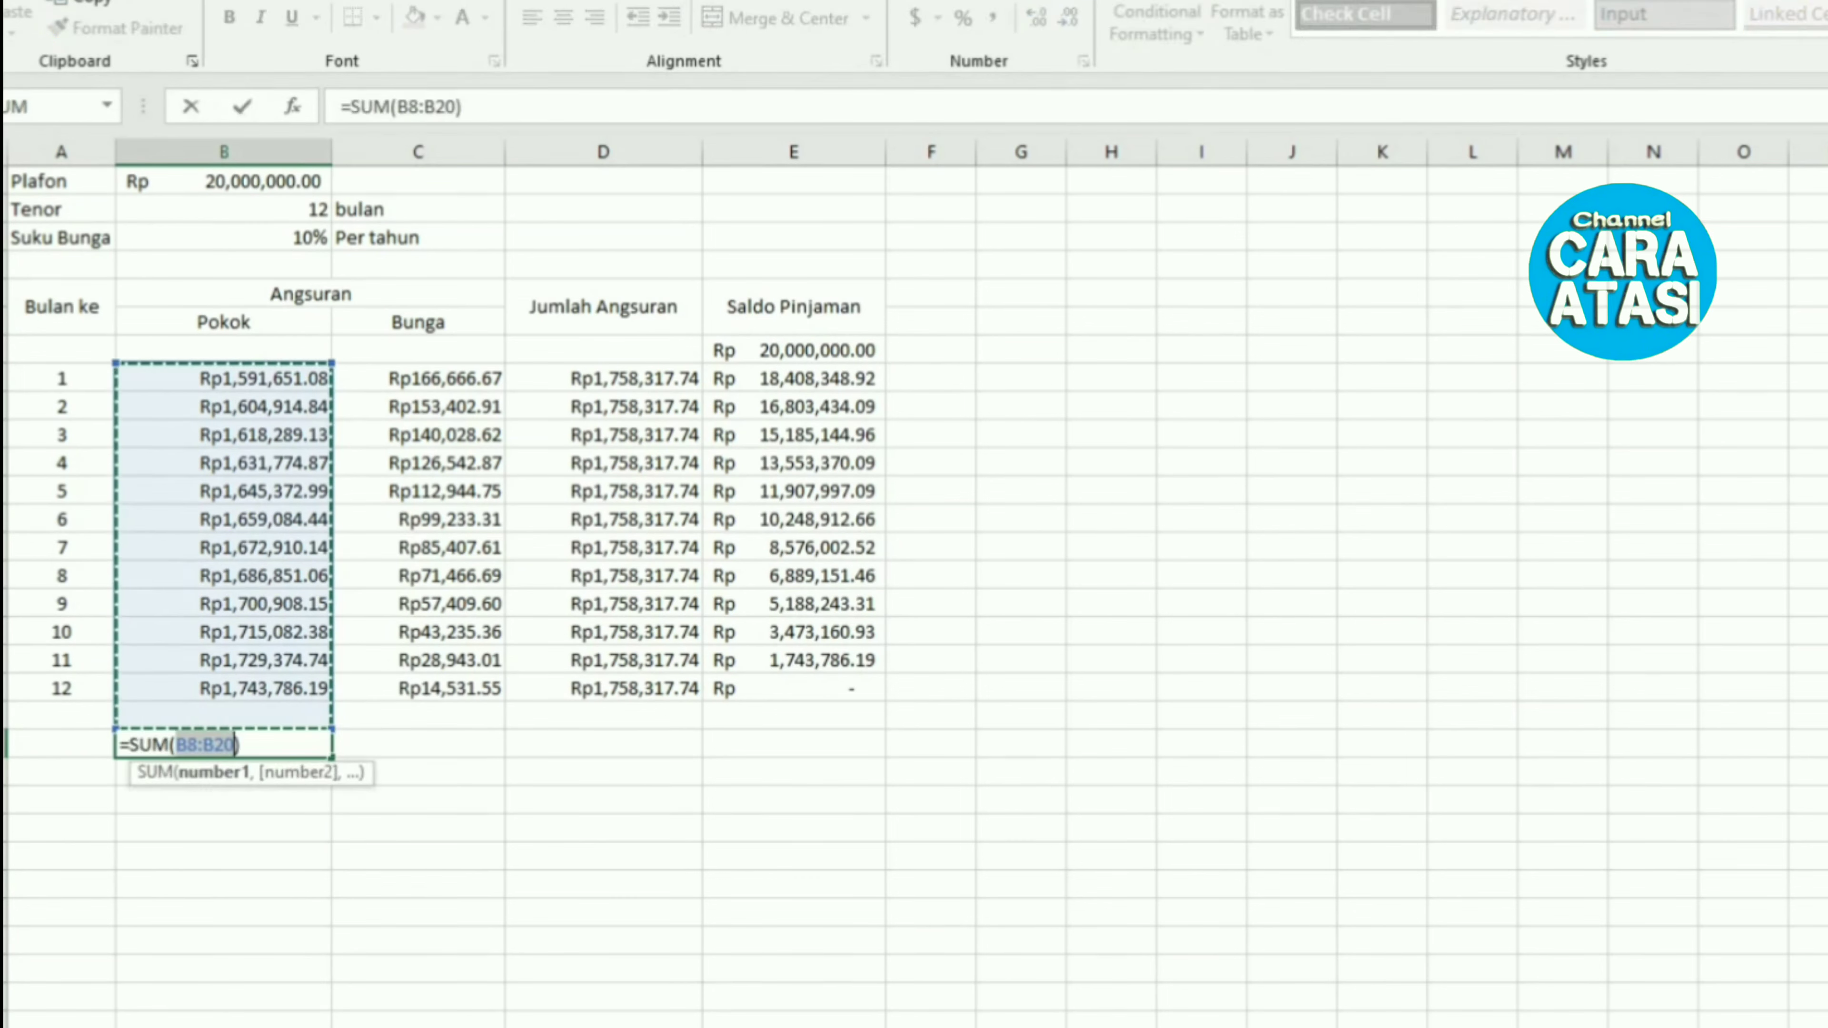
key(ctrl+Return)
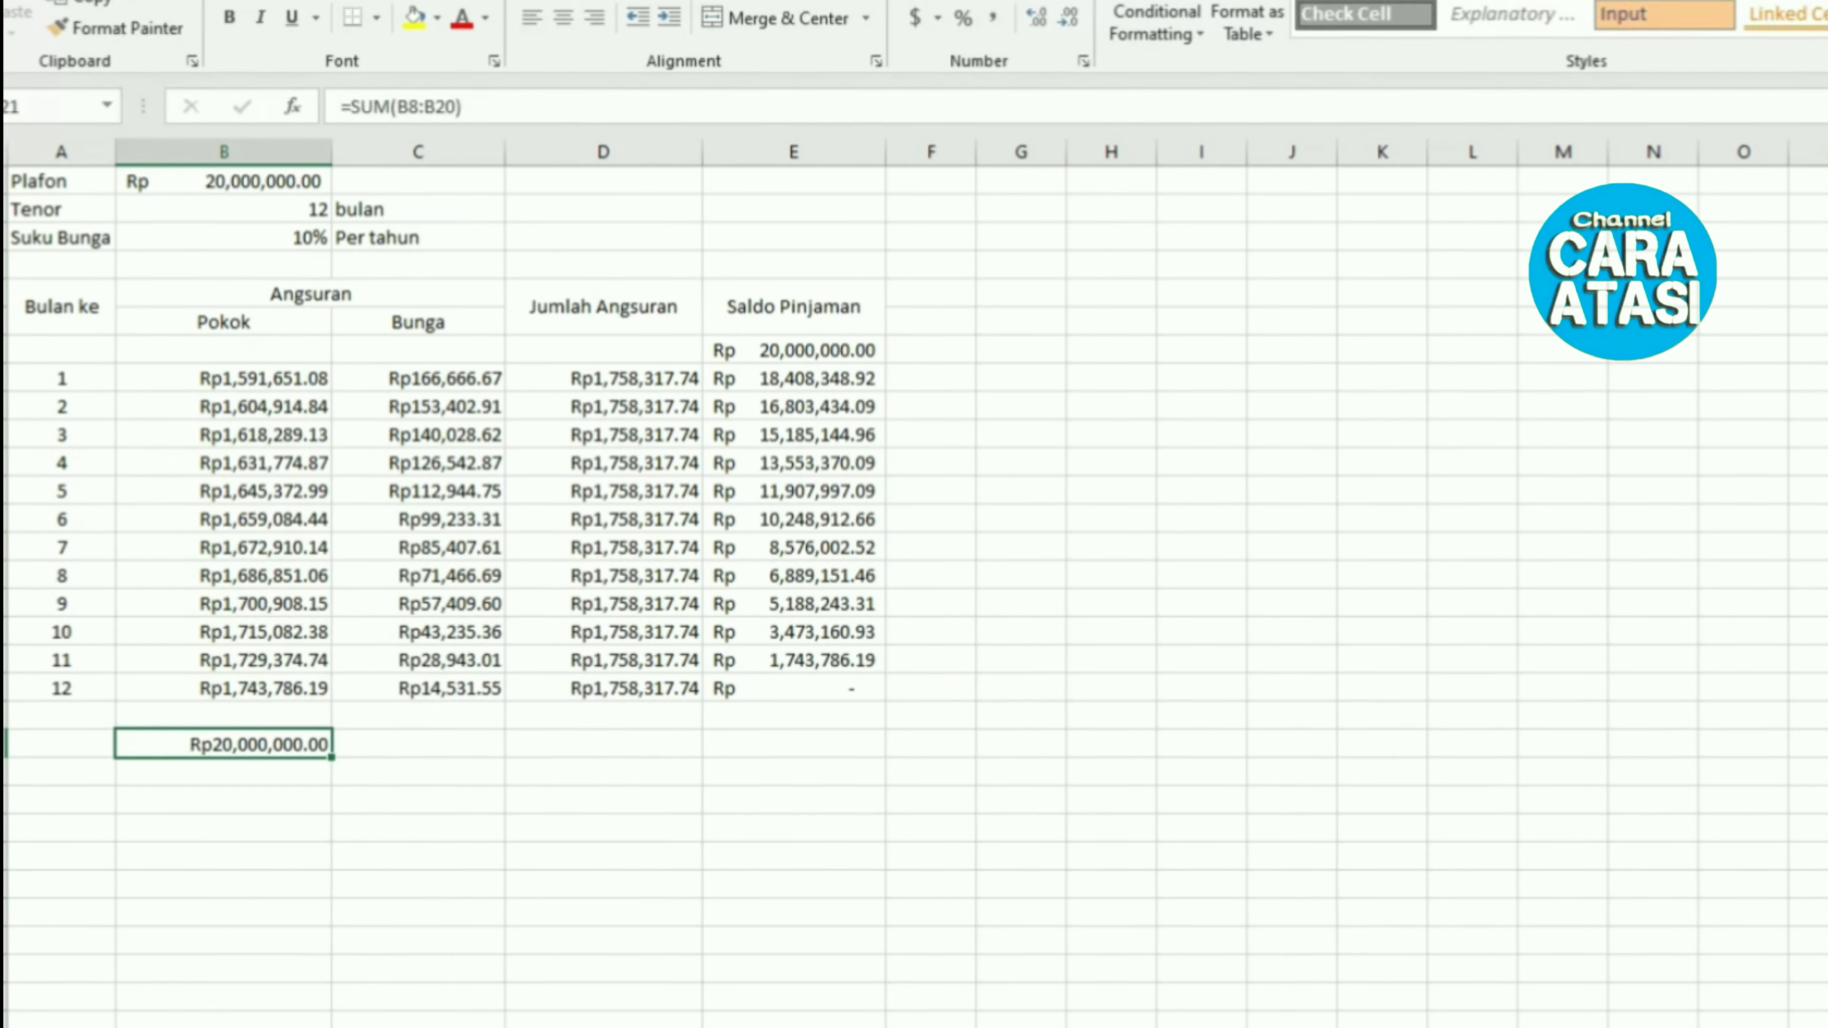
drag(437, 756, 669, 753)
click(792, 856)
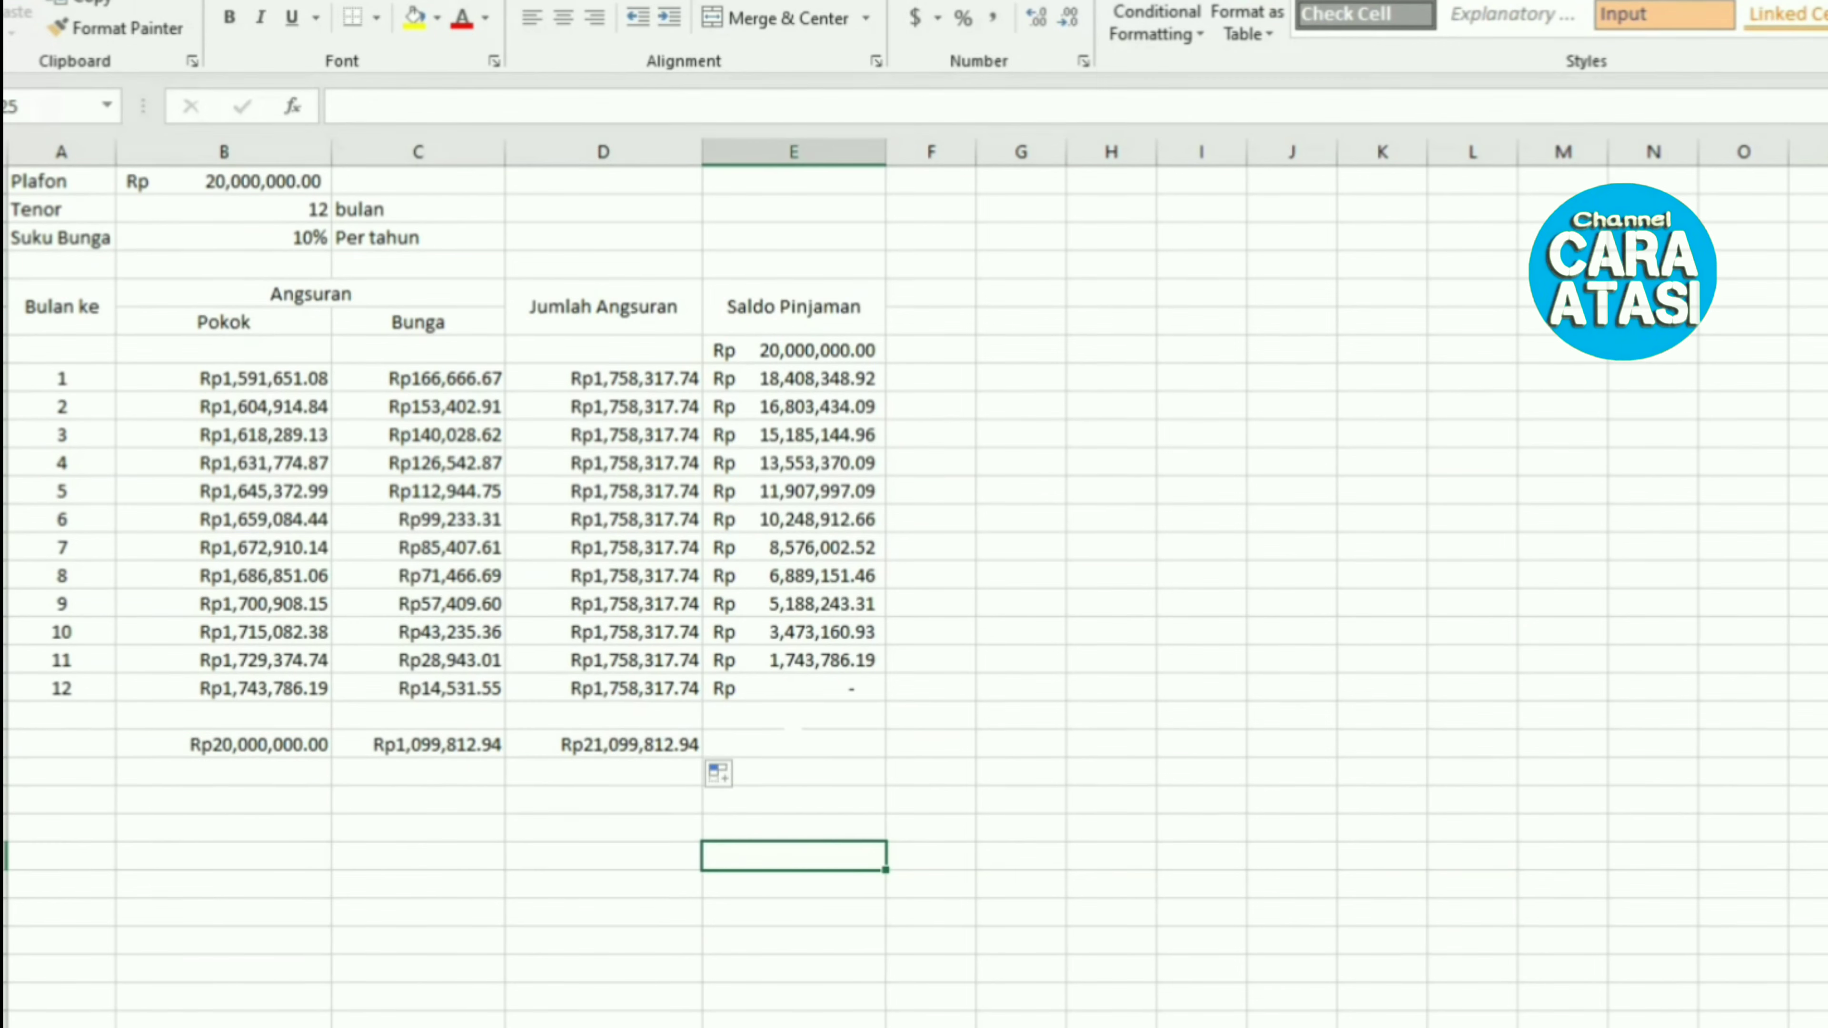
click(795, 741)
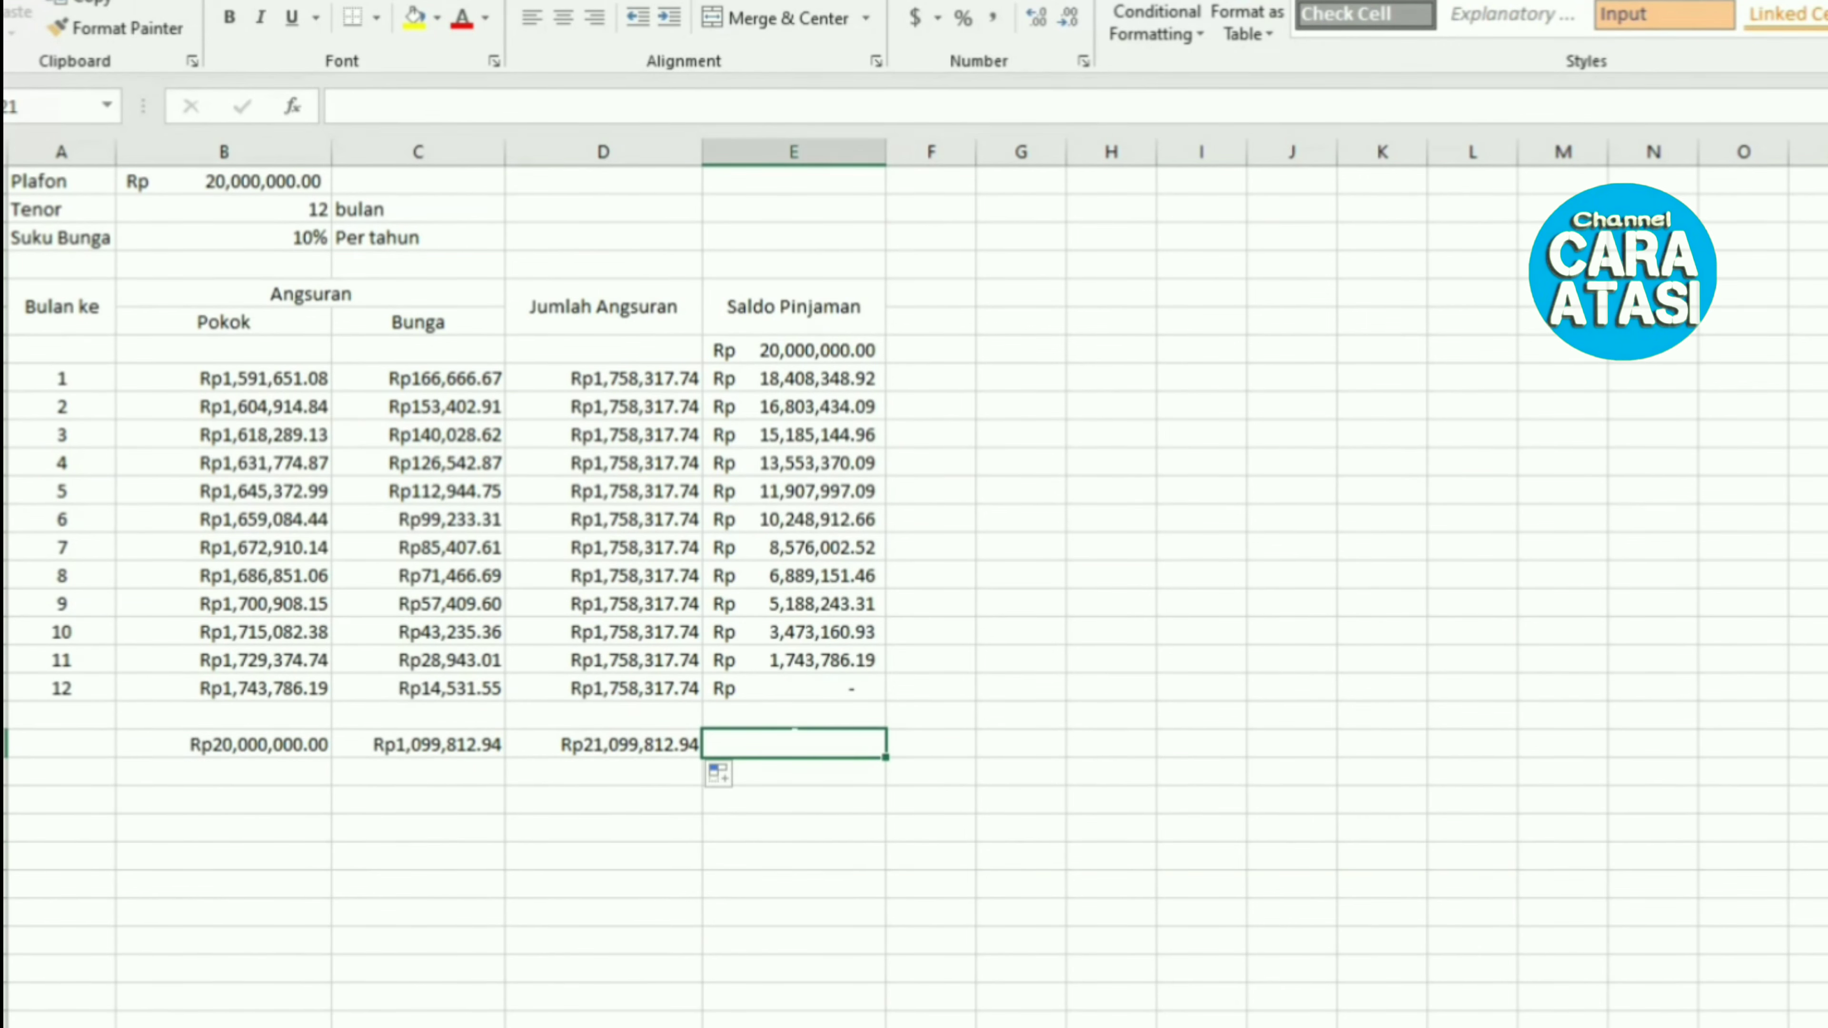